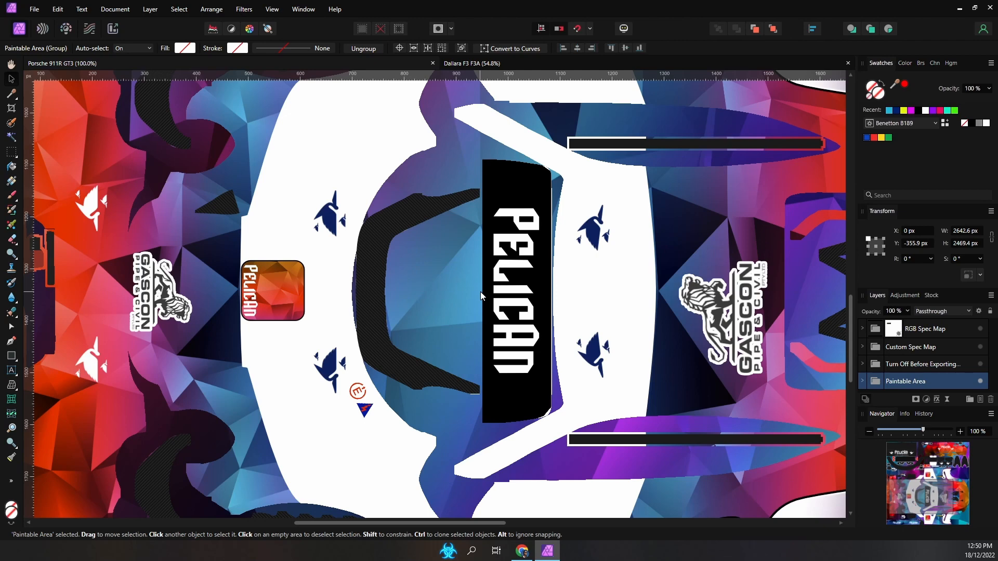
Step: Cycle the livery template through the preset zoom levels: fit to window, 100%, 200%, 400%, 800%, actual size and pixel size
{"action": "key", "text": "ctrl+0"}
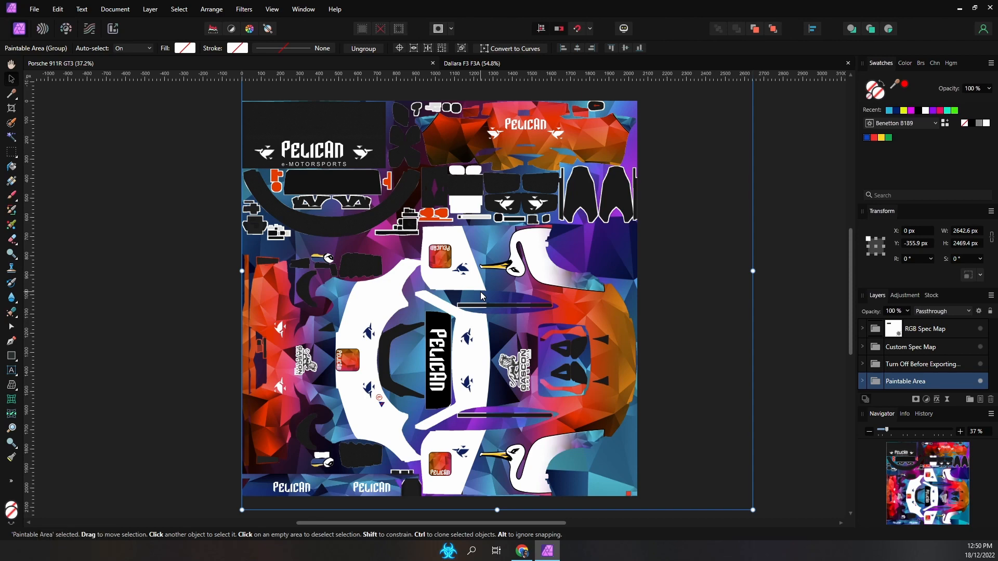
{"action": "key", "text": "ctrl+1"}
{"action": "key", "text": "ctrl+2"}
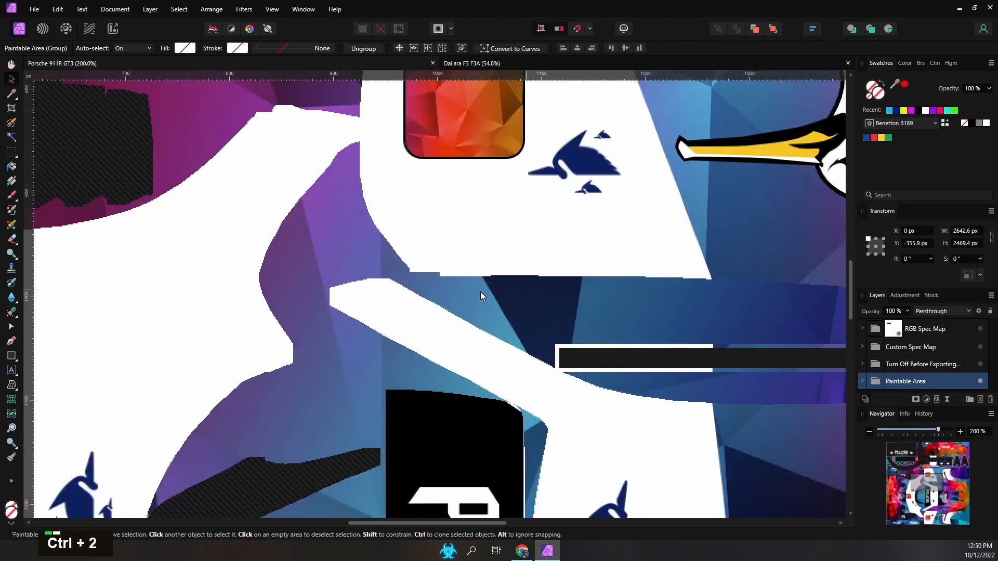
{"action": "key", "text": "ctrl+3"}
{"action": "key", "text": "ctrl+4"}
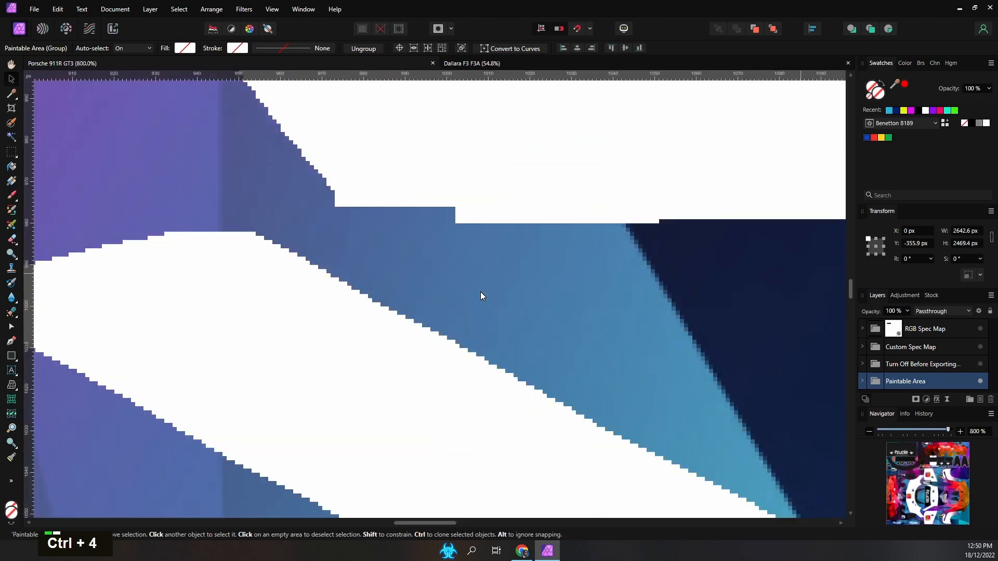
{"action": "key", "text": "ctrl"}
{"action": "key", "text": "ctrl+8"}
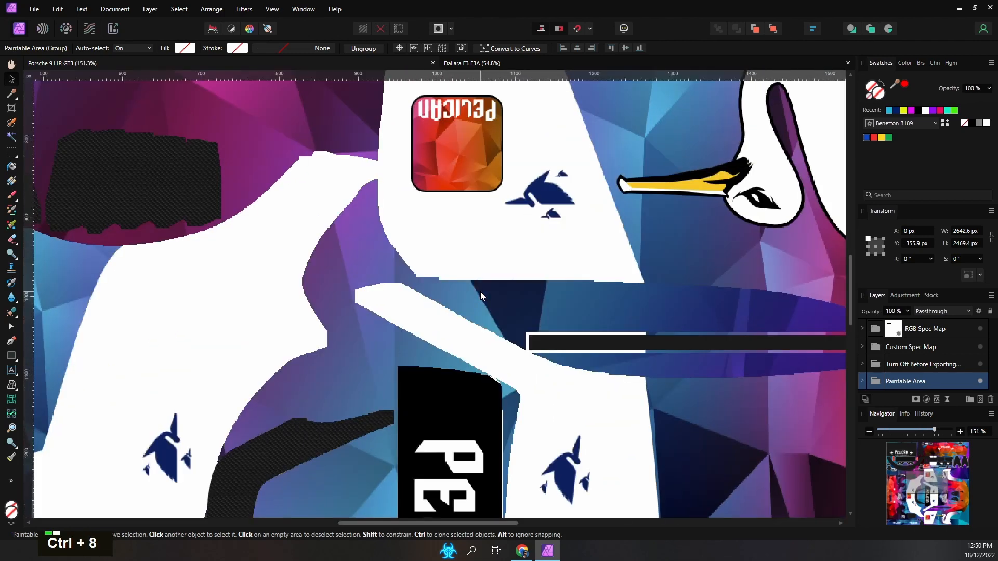
{"action": "key", "text": "ctrl+9"}
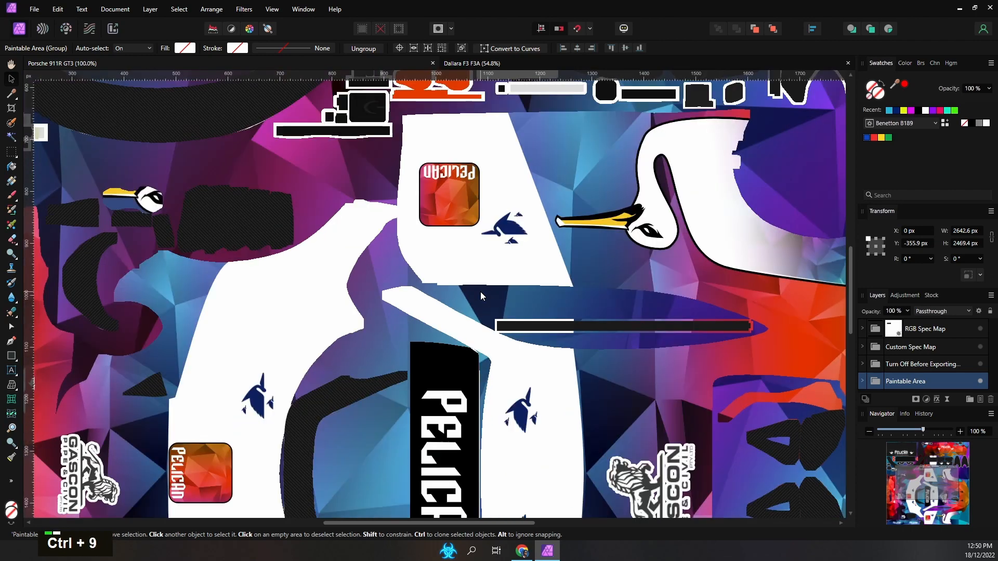
{"action": "key", "text": "ctrl"}
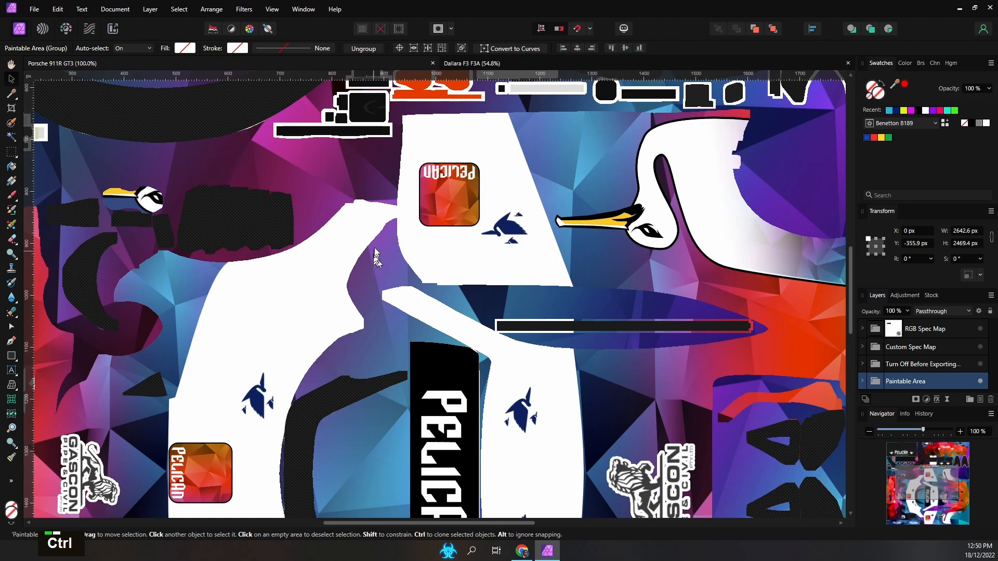
Step: Zoom in and out of the livery template and pan across it vertically and horizontally
{"action": "scroll", "coordinate": [384, 262], "scroll_direction": "down", "scroll_amount": 2, "text": "ctrl"}
{"action": "scroll", "coordinate": [388, 267], "scroll_direction": "down", "scroll_amount": 1}
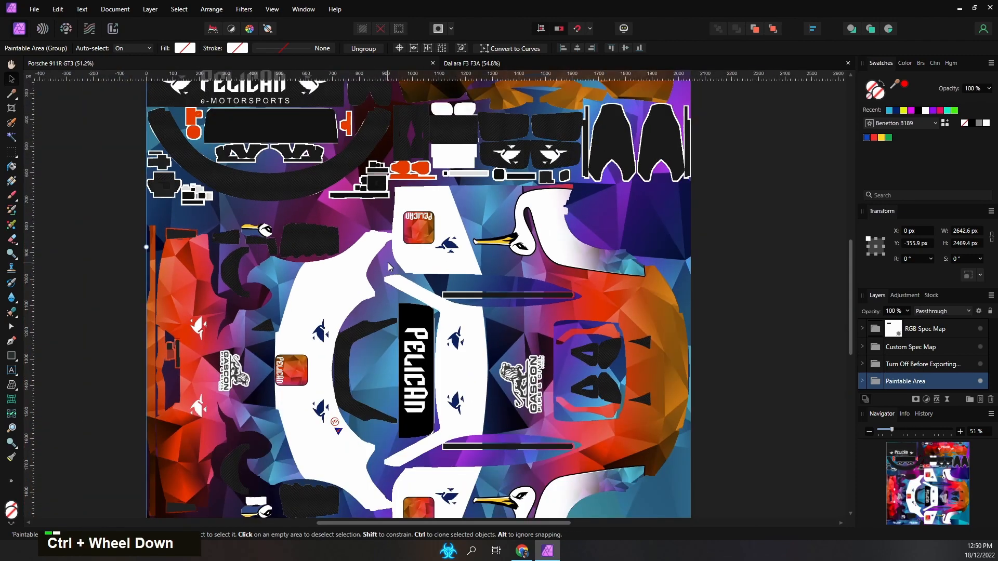
{"action": "scroll", "coordinate": [389, 267], "scroll_direction": "down", "scroll_amount": 4, "text": "ctrl"}
{"action": "scroll", "coordinate": [388, 268], "scroll_direction": "up", "scroll_amount": 1, "text": "ctrl"}
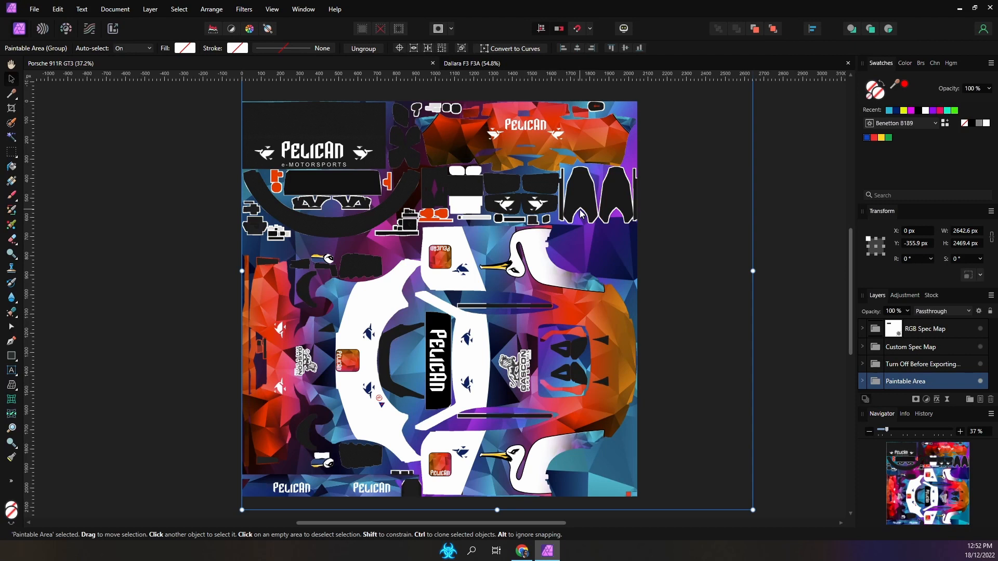
{"action": "scroll", "coordinate": [580, 213], "scroll_direction": "down", "scroll_amount": 5}
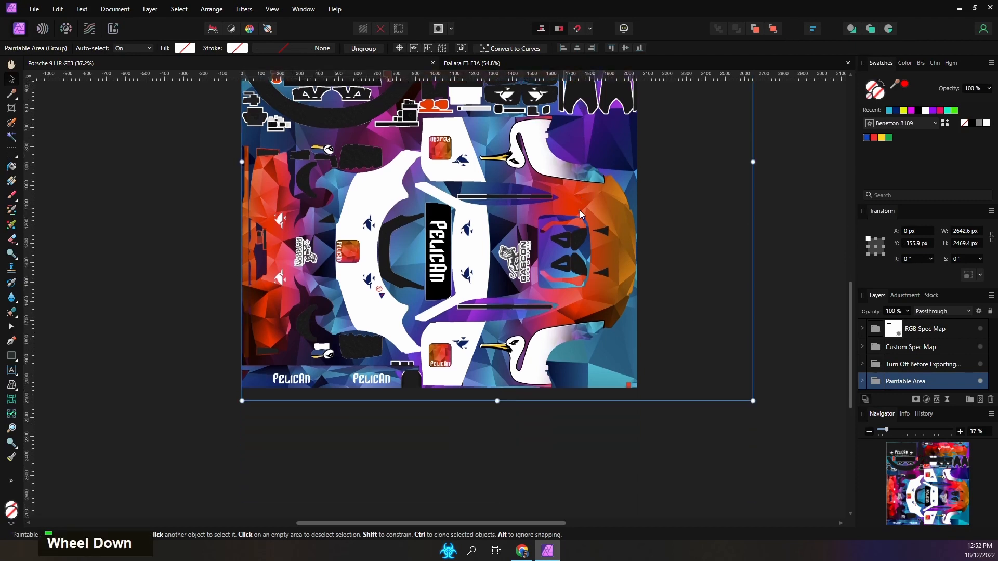
{"action": "scroll", "coordinate": [579, 210], "scroll_direction": "up", "scroll_amount": 7}
{"action": "scroll", "coordinate": [578, 211], "scroll_direction": "down", "scroll_amount": 3}
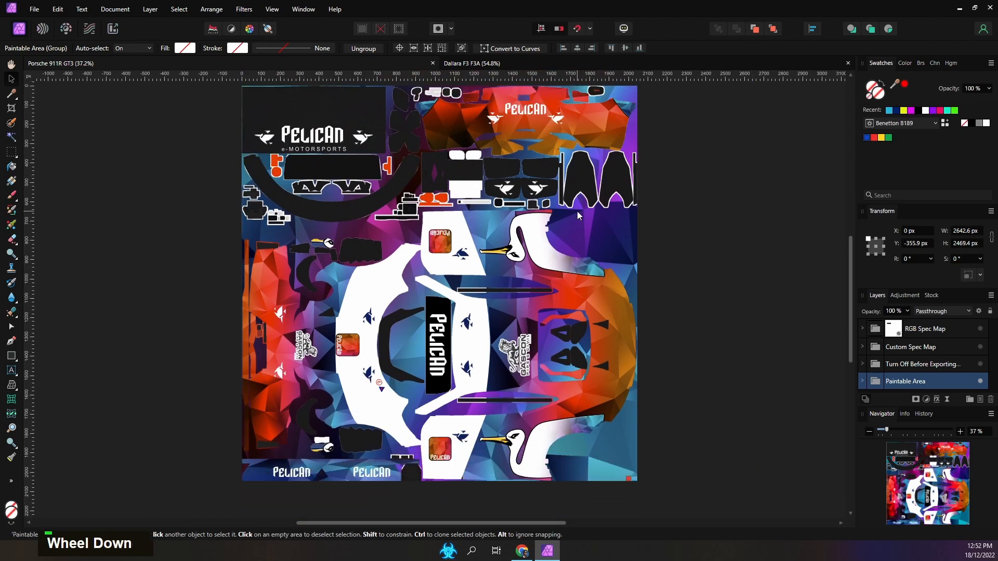
{"action": "scroll", "coordinate": [577, 211], "scroll_direction": "down", "scroll_amount": 1}
{"action": "scroll", "coordinate": [577, 211], "scroll_direction": "left", "scroll_amount": 3}
{"action": "scroll", "coordinate": [576, 211], "scroll_direction": "right", "scroll_amount": 2}
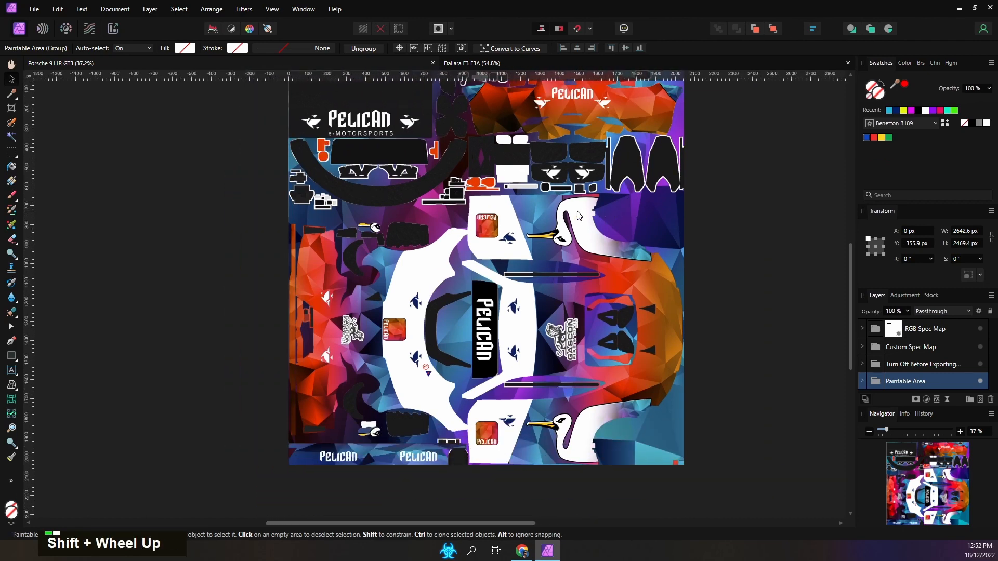
{"action": "scroll", "coordinate": [575, 212], "scroll_direction": "right", "scroll_amount": 7}
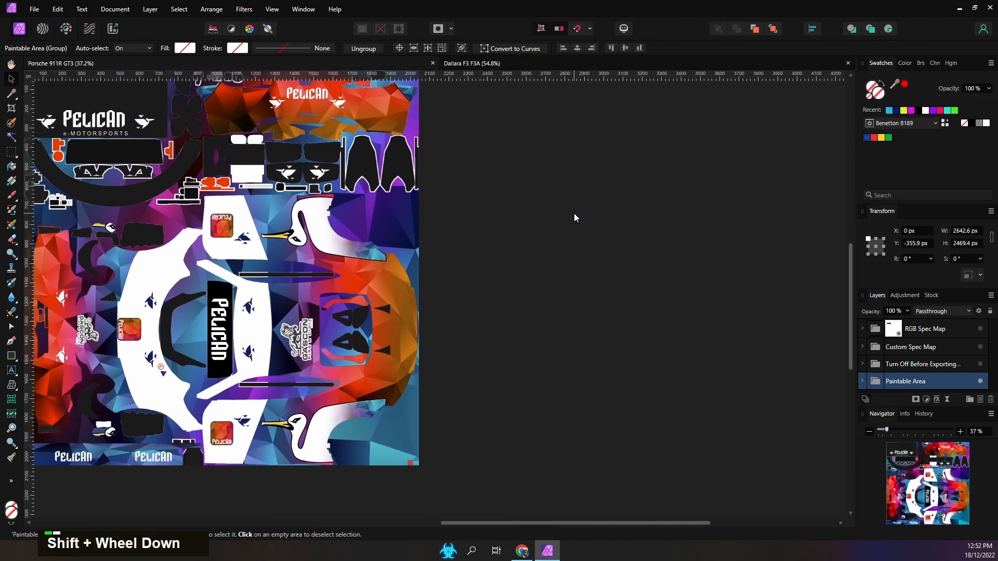
{"action": "scroll", "coordinate": [573, 213], "scroll_direction": "left", "scroll_amount": 5}
{"action": "scroll", "coordinate": [573, 217], "scroll_direction": "left", "scroll_amount": 1}
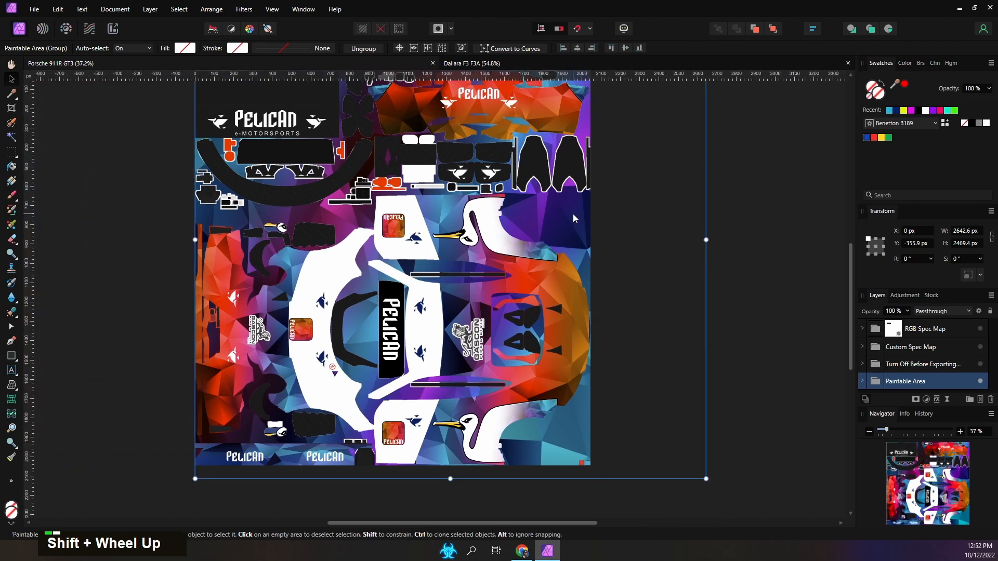
{"action": "scroll", "coordinate": [572, 214], "scroll_direction": "up", "scroll_amount": 5}
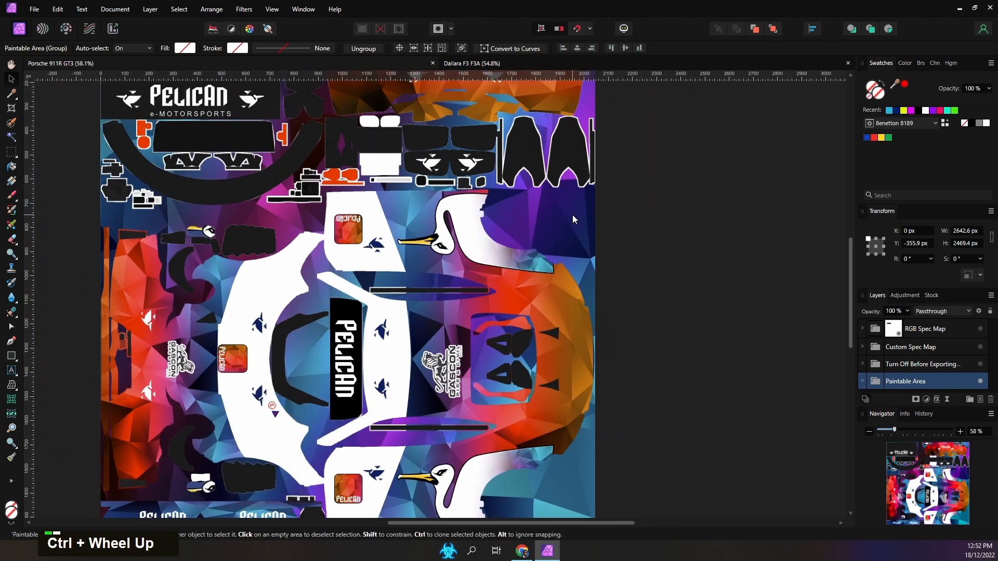
Step: Reposition the view over the car body with the Navigator and look up the option that shows or hides it
{"action": "mouse_move", "coordinate": [935, 475]}
{"action": "left_mouse_down"}
{"action": "mouse_move", "coordinate": [916, 505]}
{"action": "mouse_move", "coordinate": [931, 494]}
{"action": "left_mouse_up"}
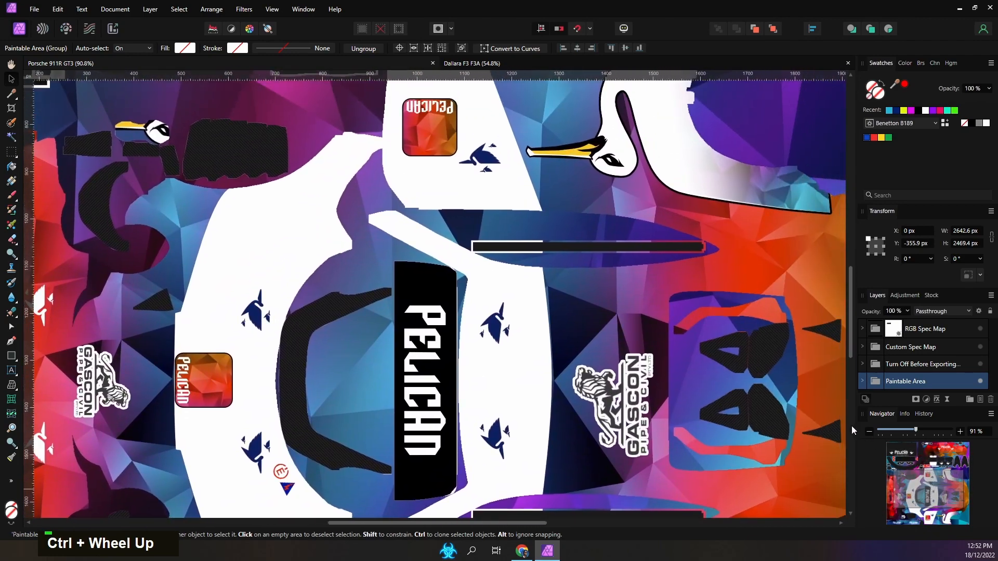
{"action": "left_click", "coordinate": [304, 9]}
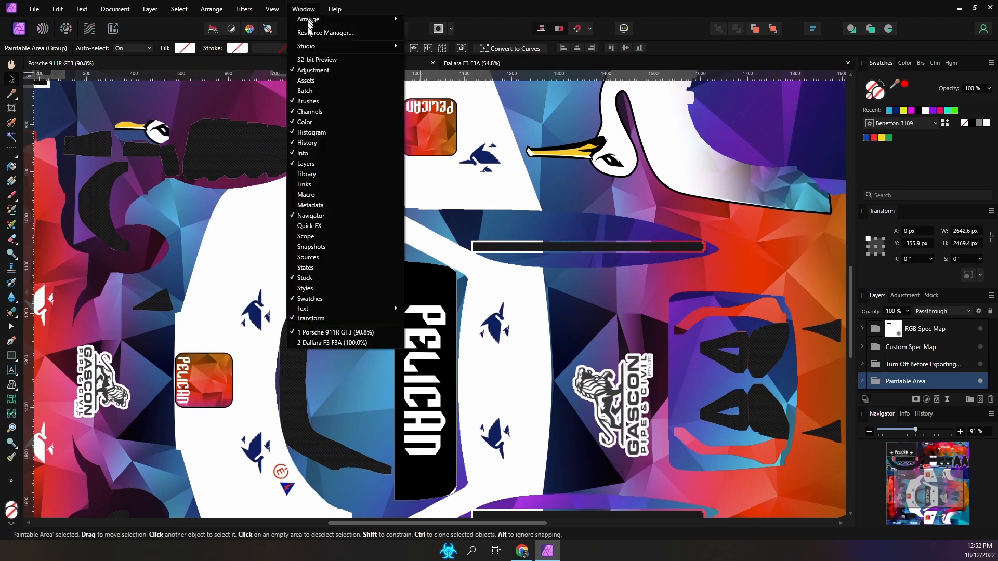
{"action": "key", "text": "ctrl"}
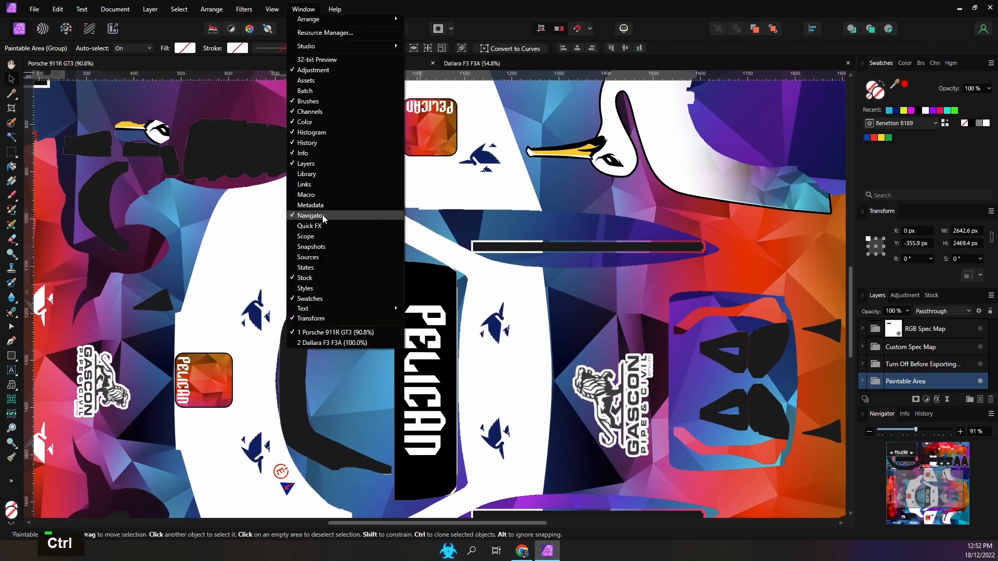
{"action": "left_click", "coordinate": [323, 216]}
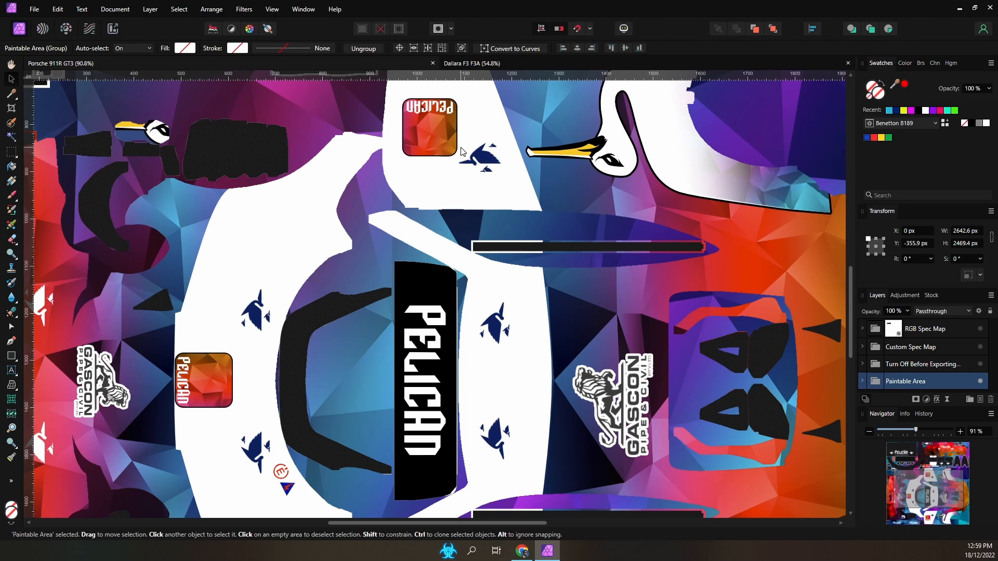
Step: Apply the Default studio preset and switch from it to the Macros studio preset
{"action": "key", "text": "ctrl+shift+1"}
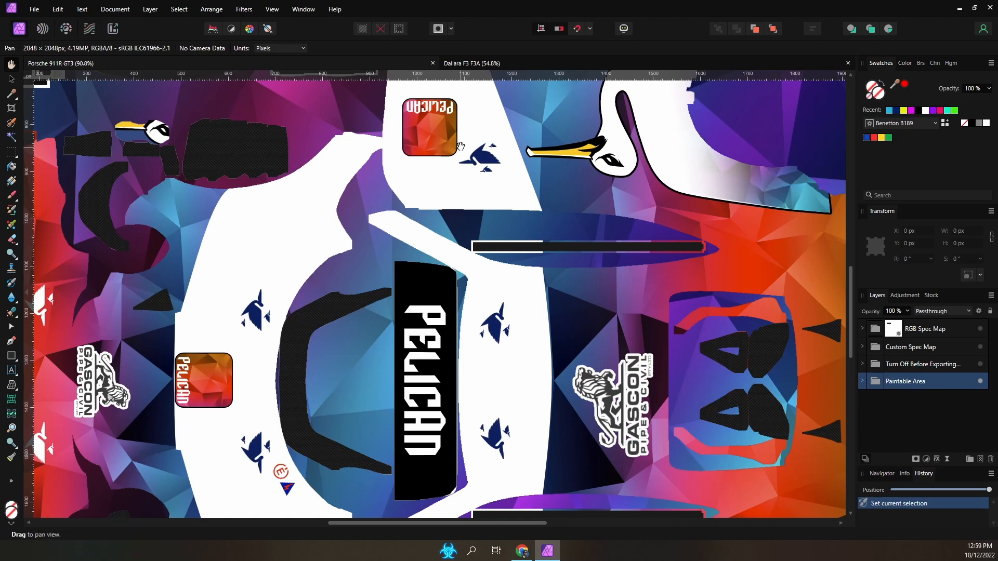
{"action": "key", "text": "ctrl+shift"}
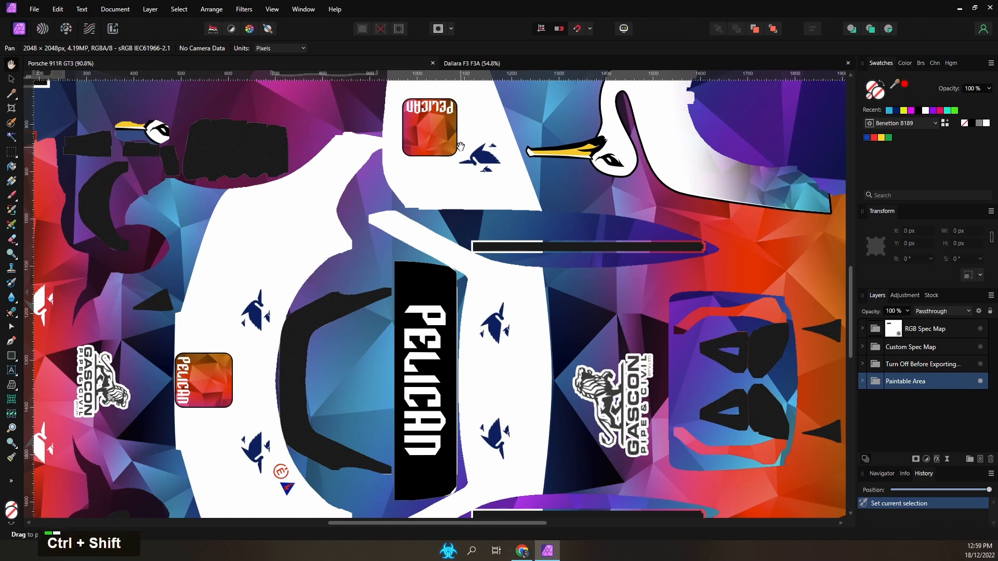
{"action": "key", "text": "ctrl+shift+2"}
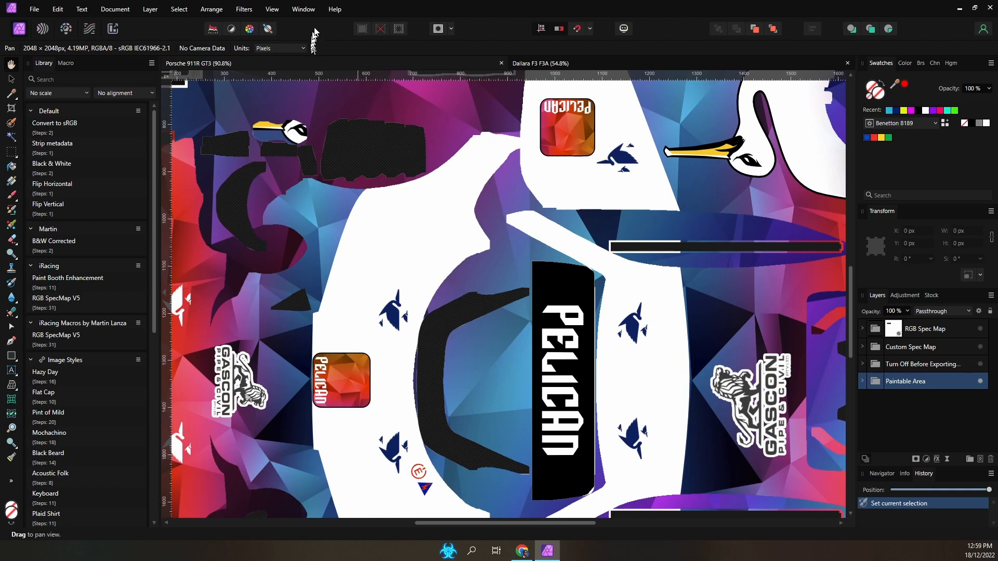
Step: Save the current studio layout as a new preset named "3 Demo"
{"action": "left_click", "coordinate": [303, 9]}
{"action": "mouse_move", "coordinate": [312, 45]}
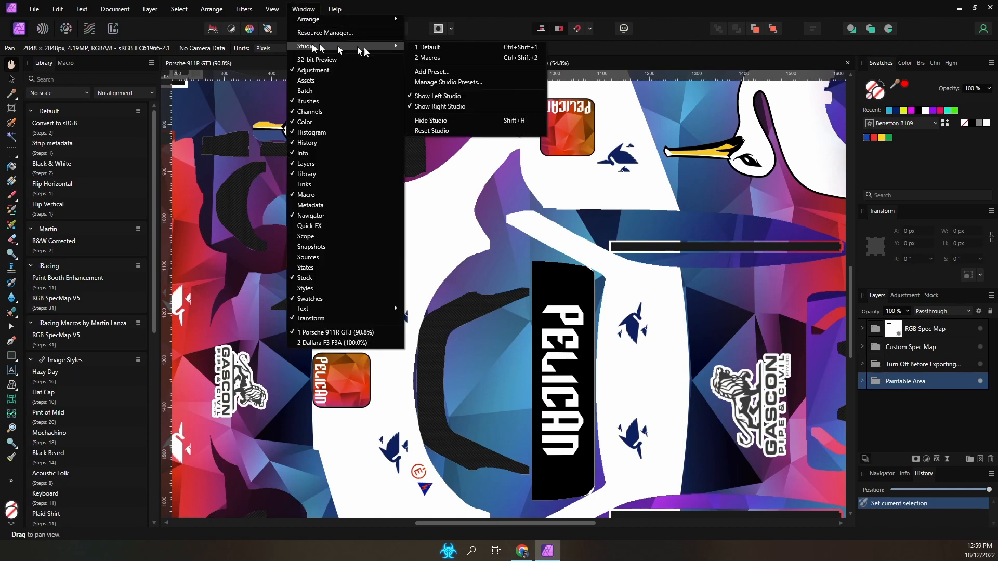
{"action": "left_click", "coordinate": [417, 73]}
{"action": "type", "text": "3 Demo"}
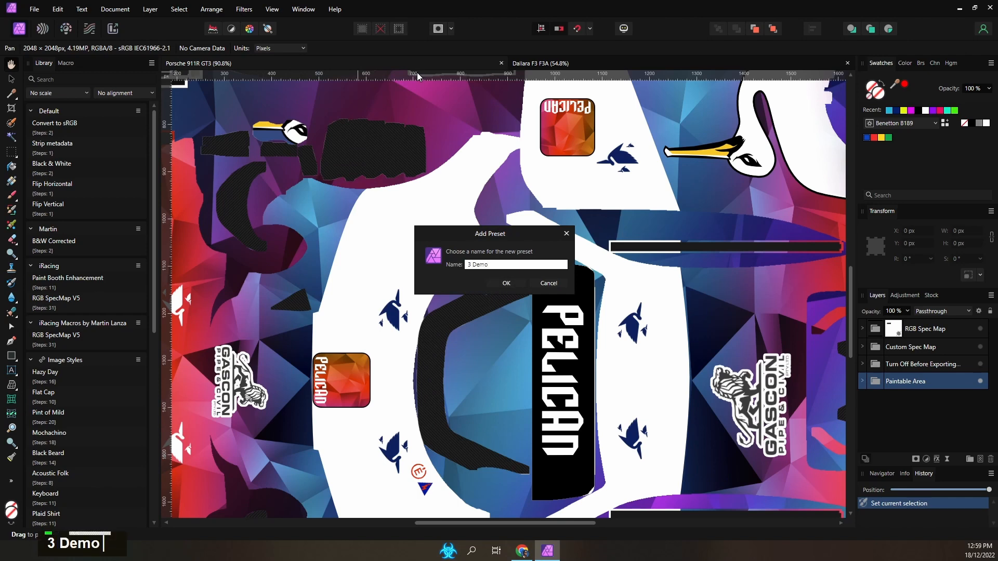
{"action": "key", "text": "Return"}
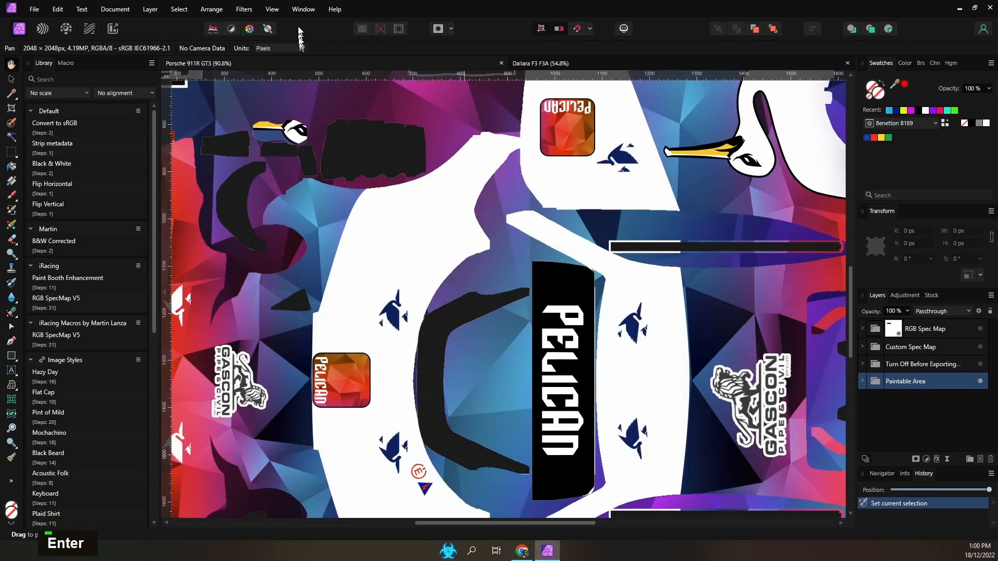
Step: Open the manager for the saved studio presets
{"action": "left_click", "coordinate": [300, 10]}
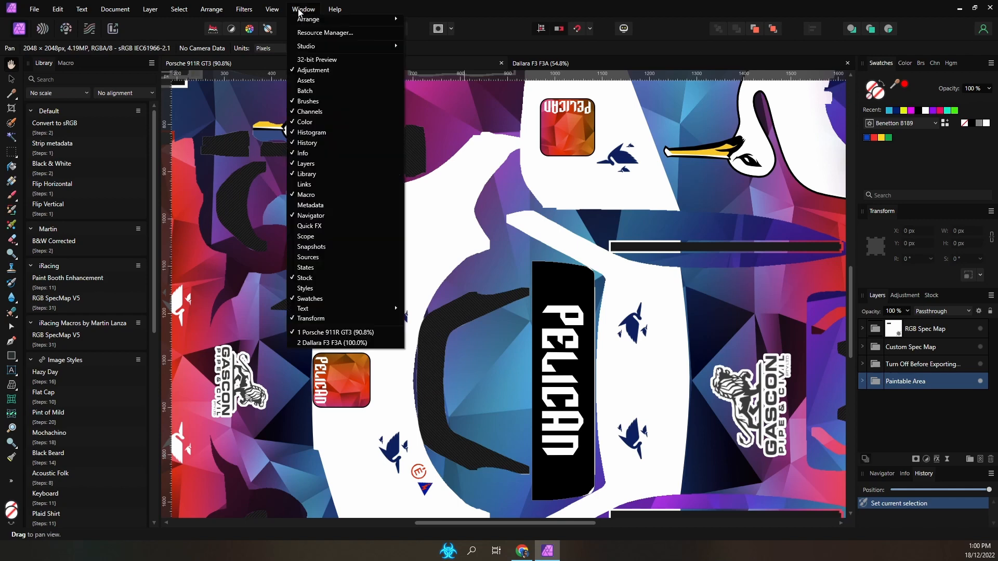
{"action": "mouse_move", "coordinate": [345, 47]}
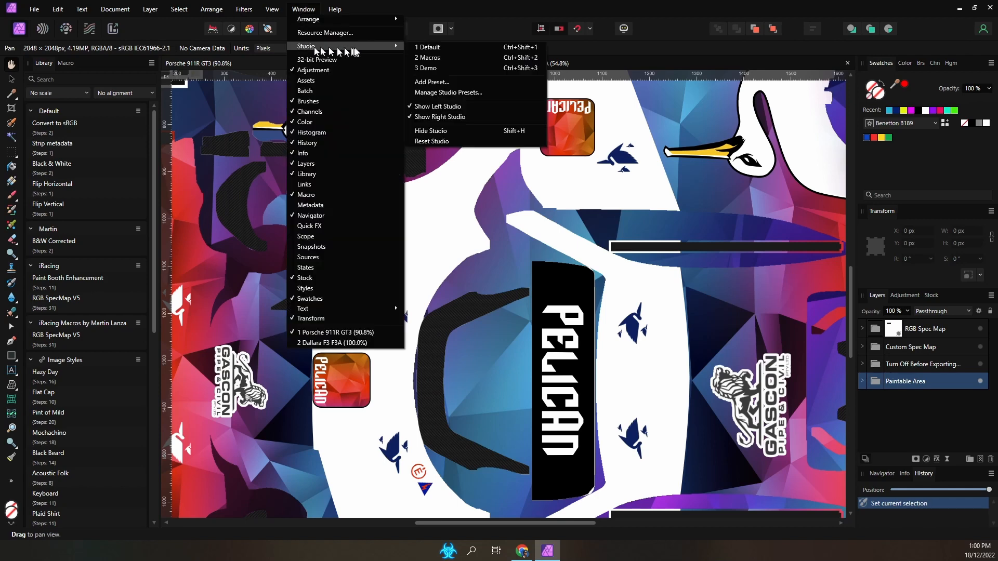
{"action": "left_click", "coordinate": [442, 93]}
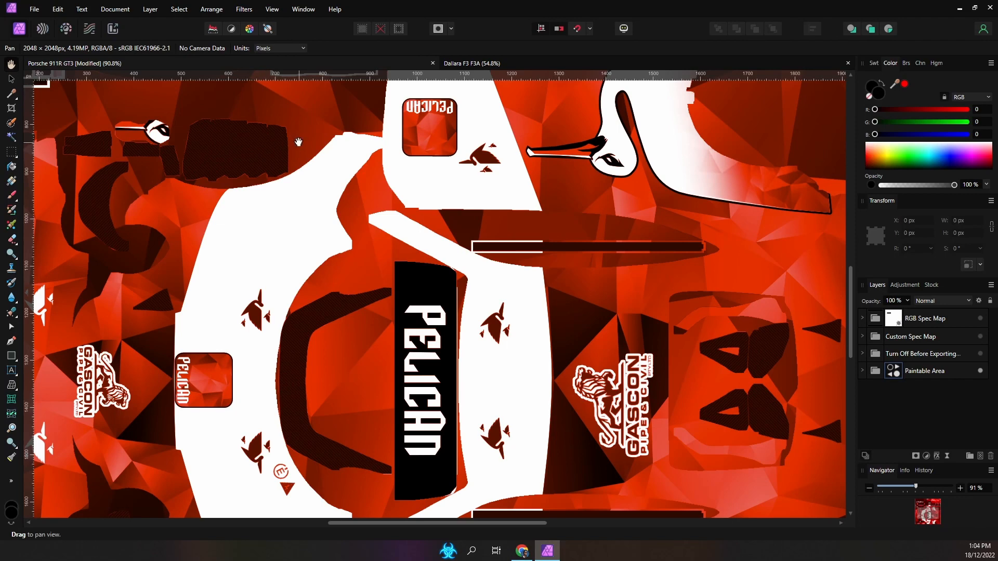
Step: Add a document snapshot named "V 2.0" of the red livery and save the document
{"action": "left_click", "coordinate": [115, 9]}
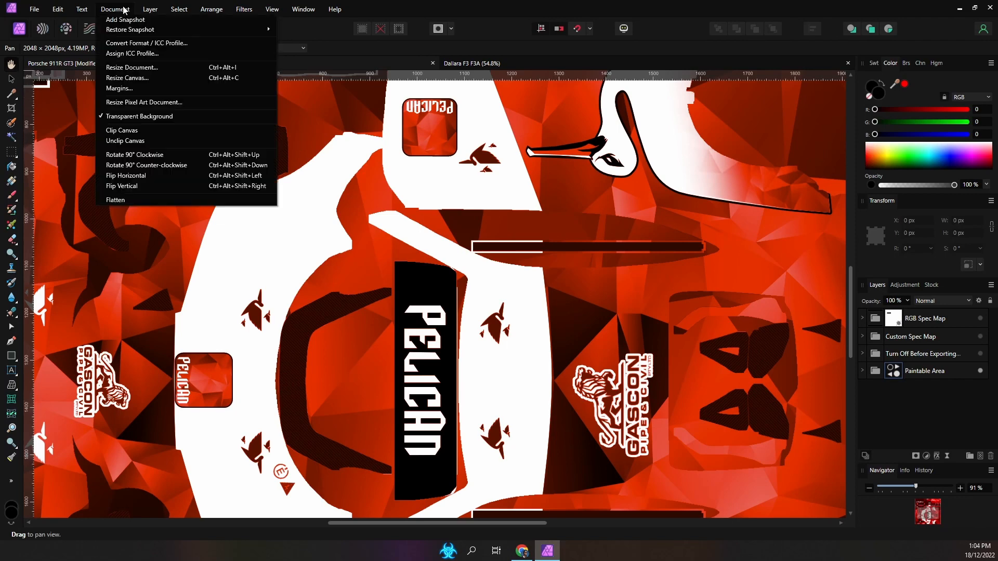
{"action": "left_click", "coordinate": [125, 18]}
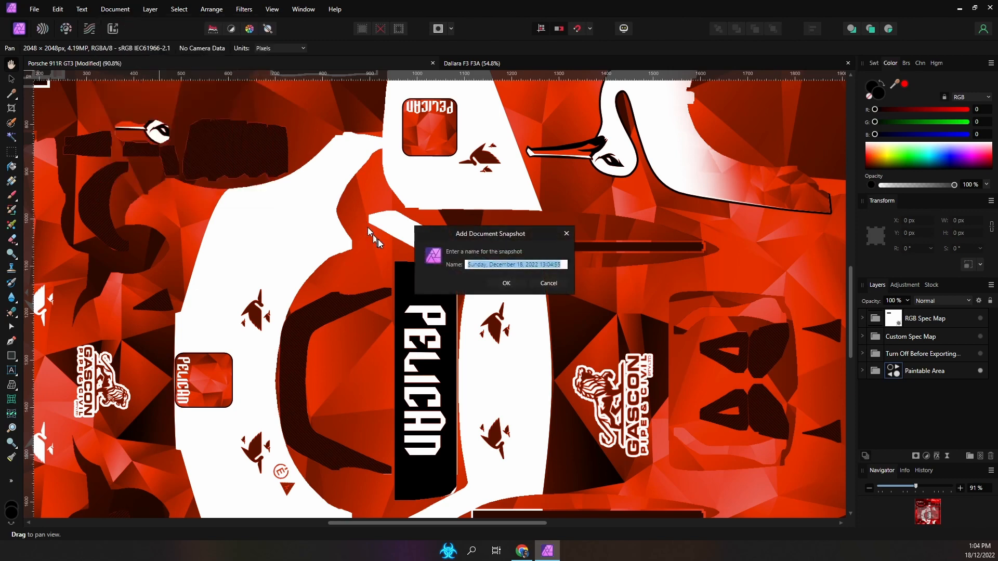
{"action": "type", "text": "V 2.0"}
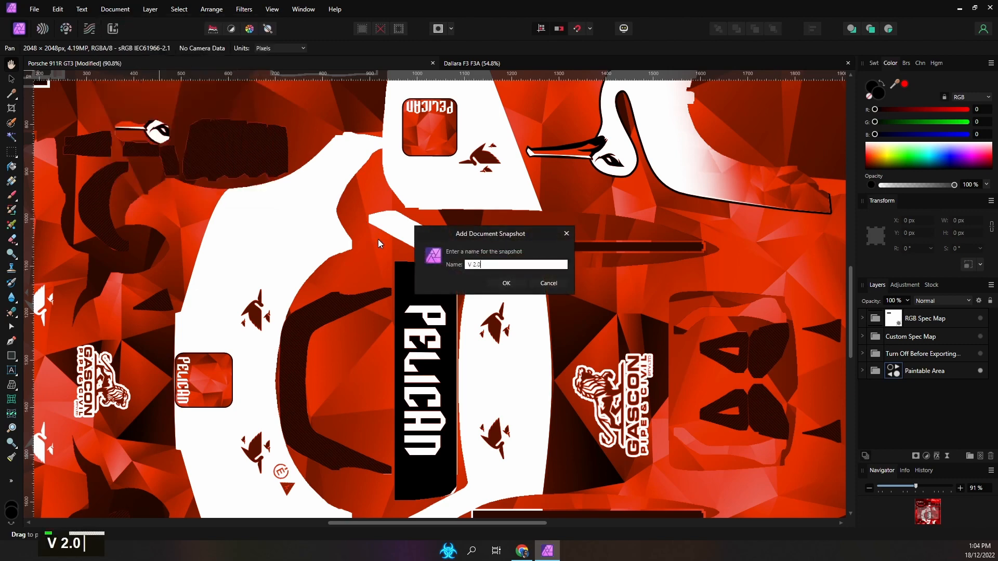
{"action": "key", "text": "Return"}
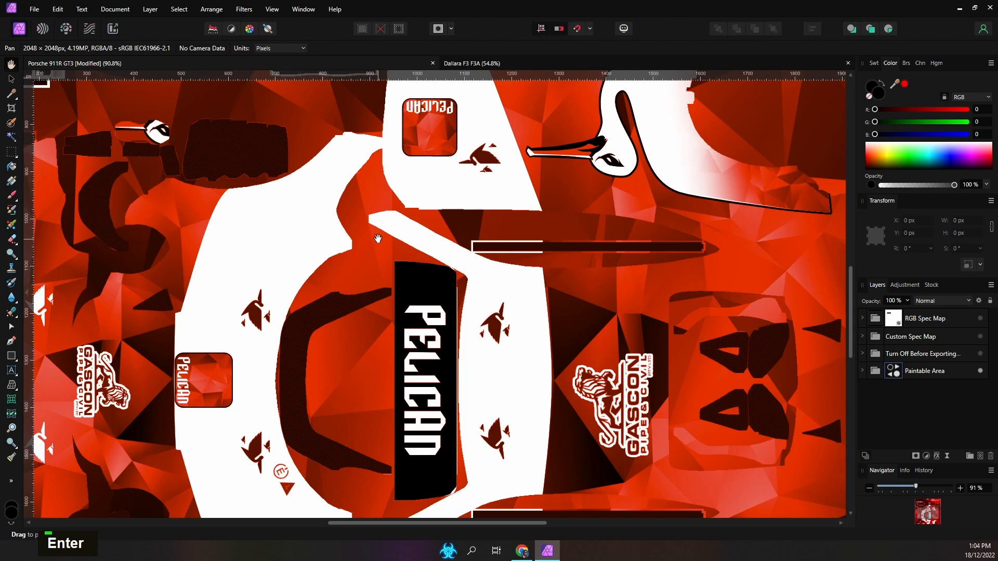
{"action": "key", "text": "ctrl+s"}
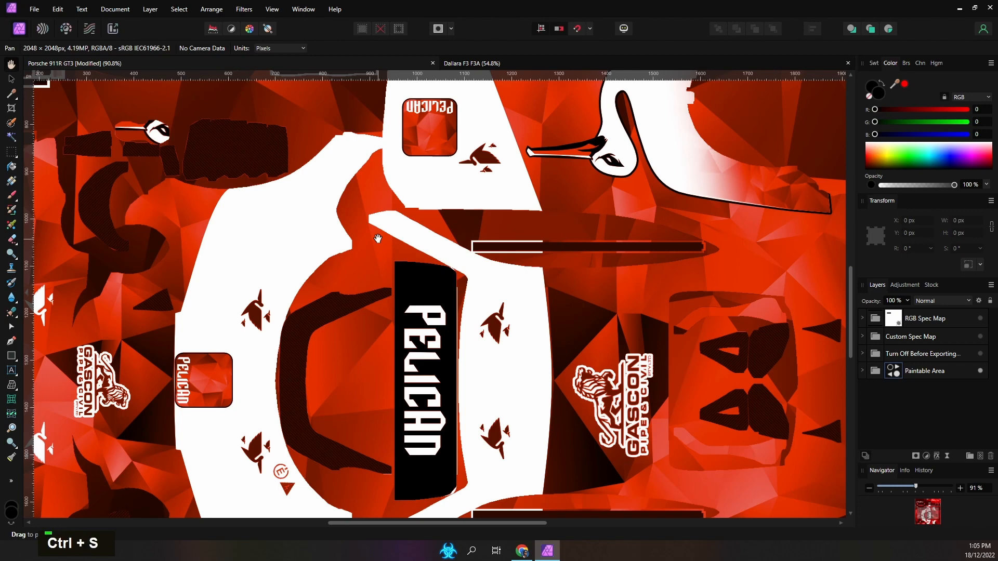
Step: Restore the document to the snapshot listed just before V 2.0
{"action": "left_click", "coordinate": [123, 11]}
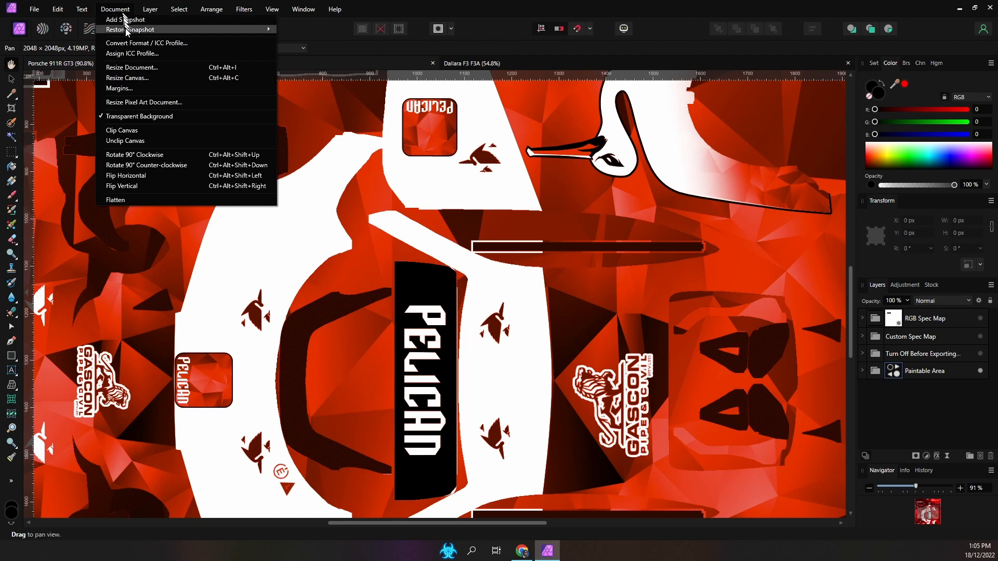
{"action": "mouse_move", "coordinate": [129, 30]}
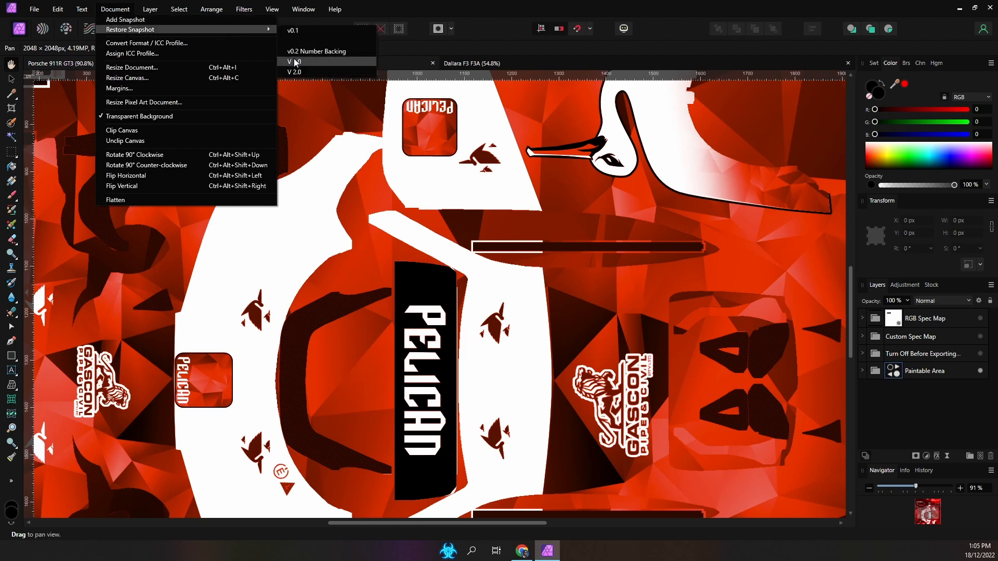
{"action": "left_click", "coordinate": [295, 62]}
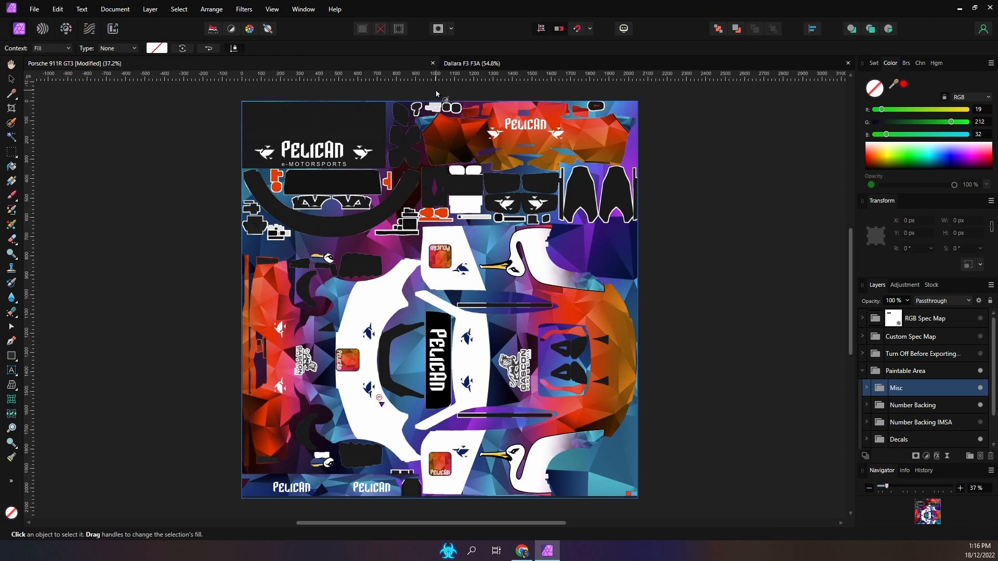
Step: Add a solid fill layer above the Misc group in Paintable Area and recolour it orange, RGB 222, 115, 32
{"action": "left_click", "coordinate": [160, 14]}
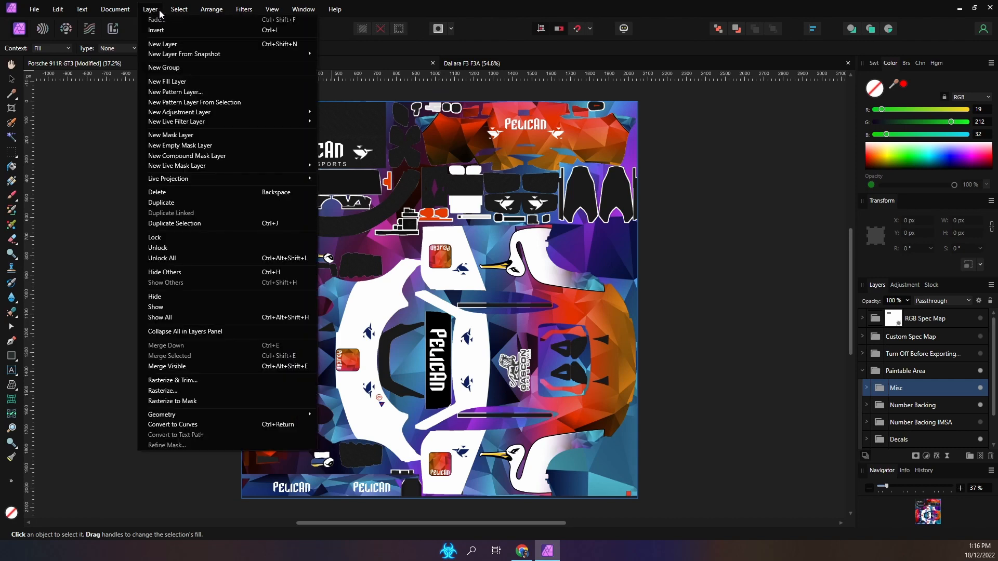
{"action": "left_click", "coordinate": [169, 83], "text": "ctrl"}
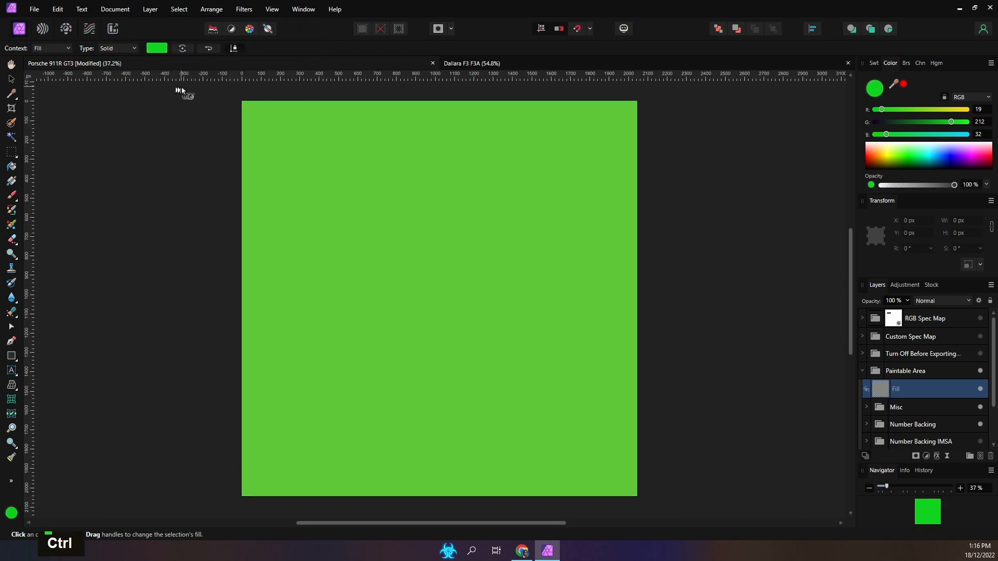
{"action": "left_click", "coordinate": [885, 393], "text": "ctrl"}
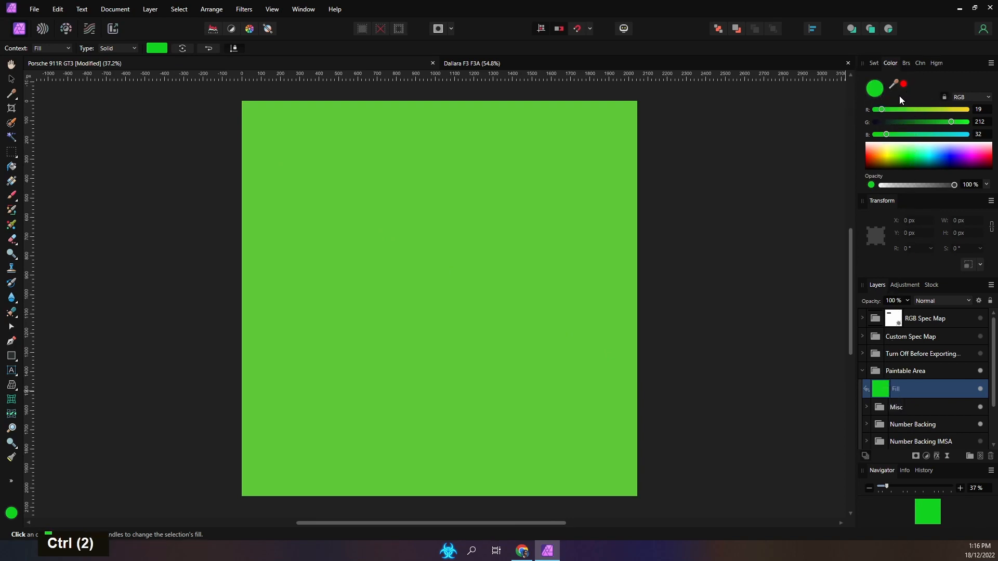
{"action": "left_click", "coordinate": [916, 122]}
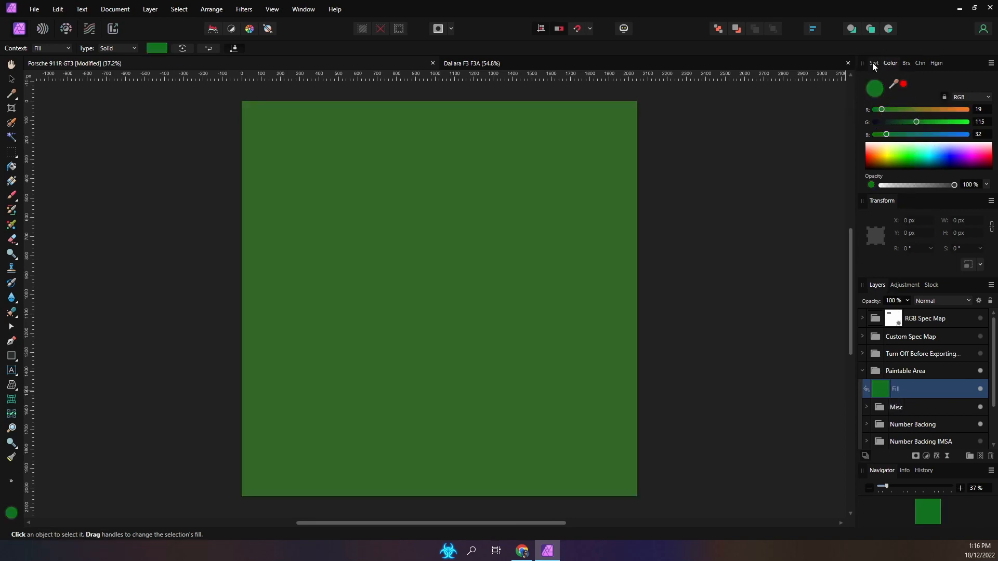
{"action": "left_click", "coordinate": [954, 110]}
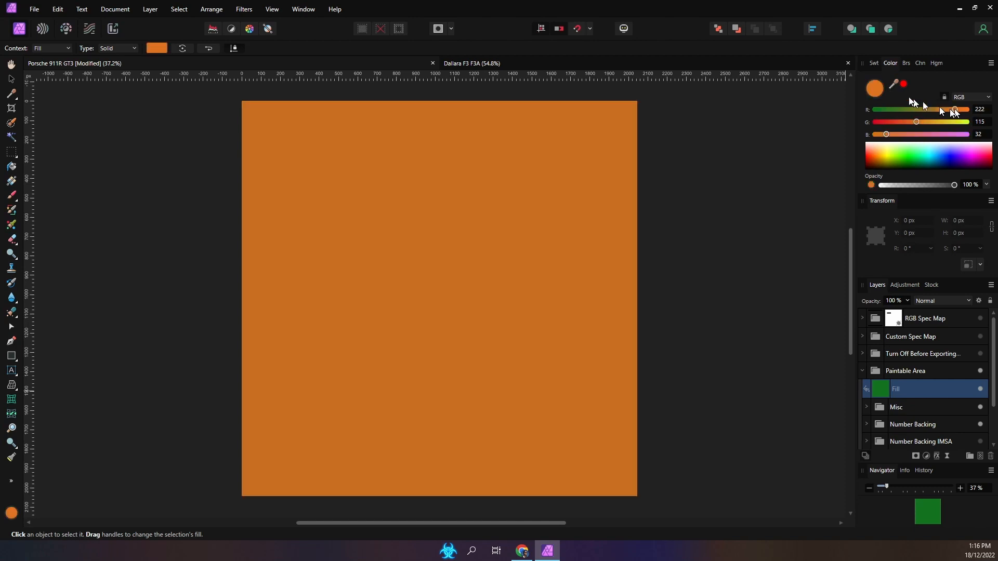
{"action": "left_click", "coordinate": [874, 63]}
{"action": "left_click", "coordinate": [881, 136]}
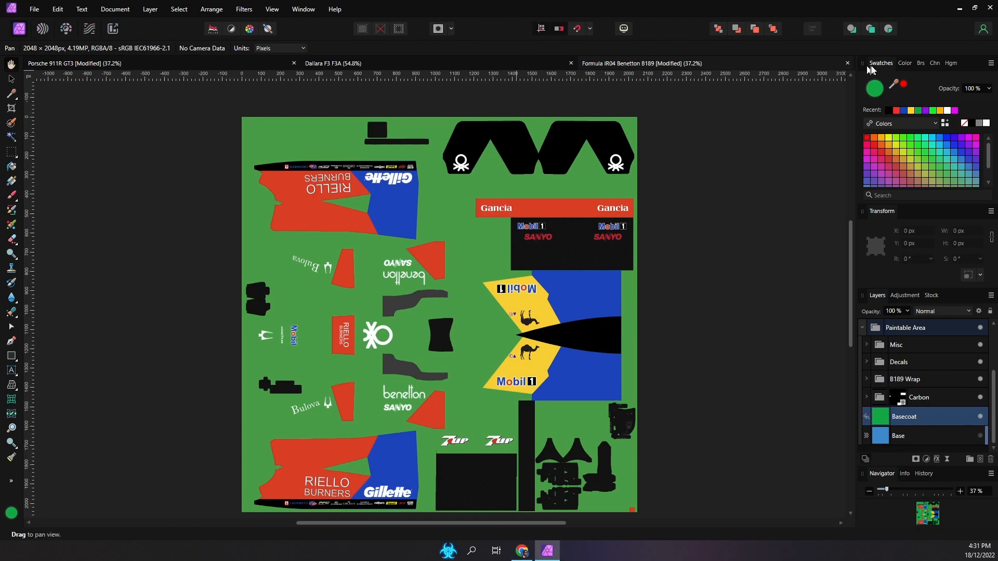
Step: Create a document colour palette named "B189" in the Formula IR04 Benetton B189 document
{"action": "left_click", "coordinate": [905, 63]}
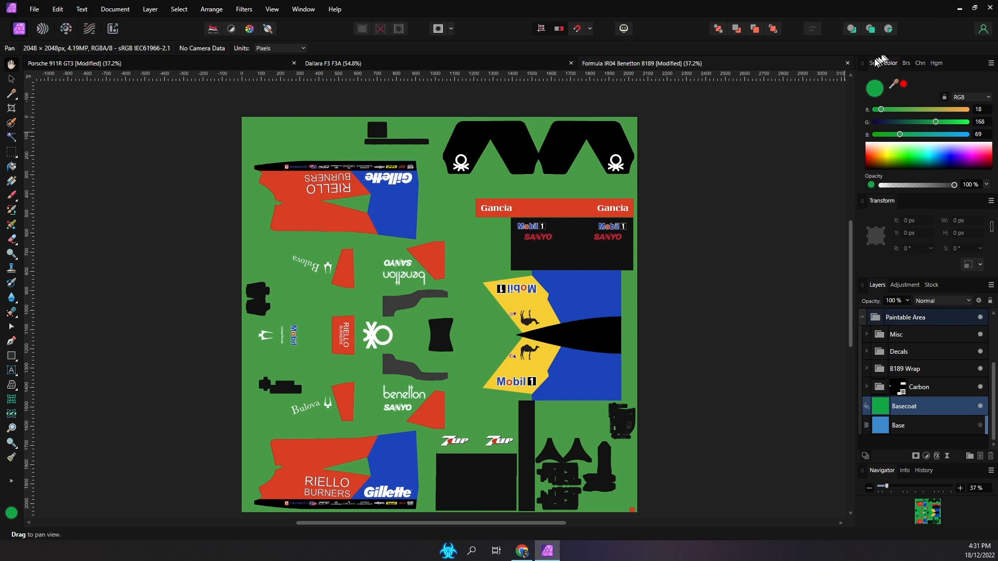
{"action": "left_click", "coordinate": [302, 10]}
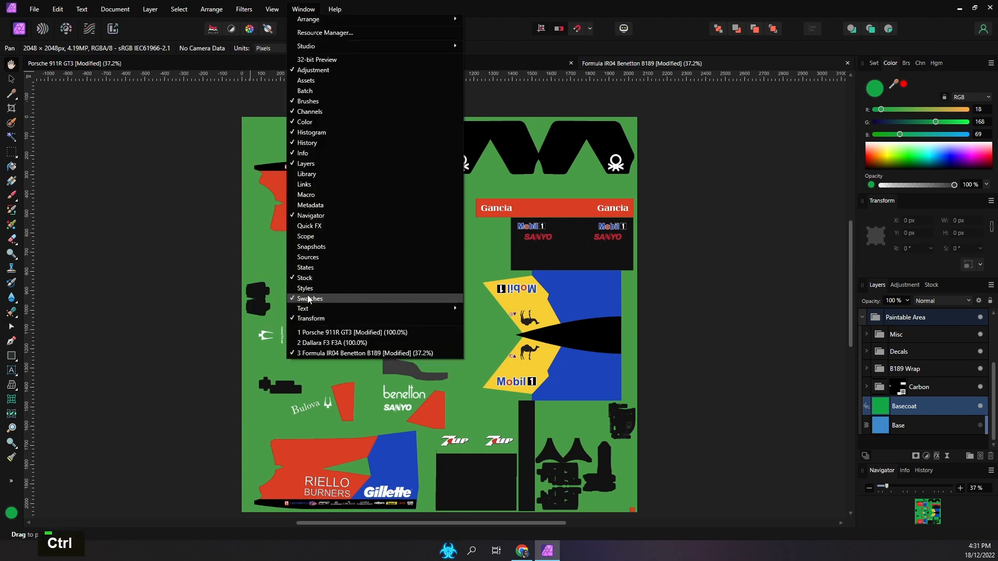
{"action": "left_click", "coordinate": [877, 65]}
{"action": "left_click", "coordinate": [991, 63]}
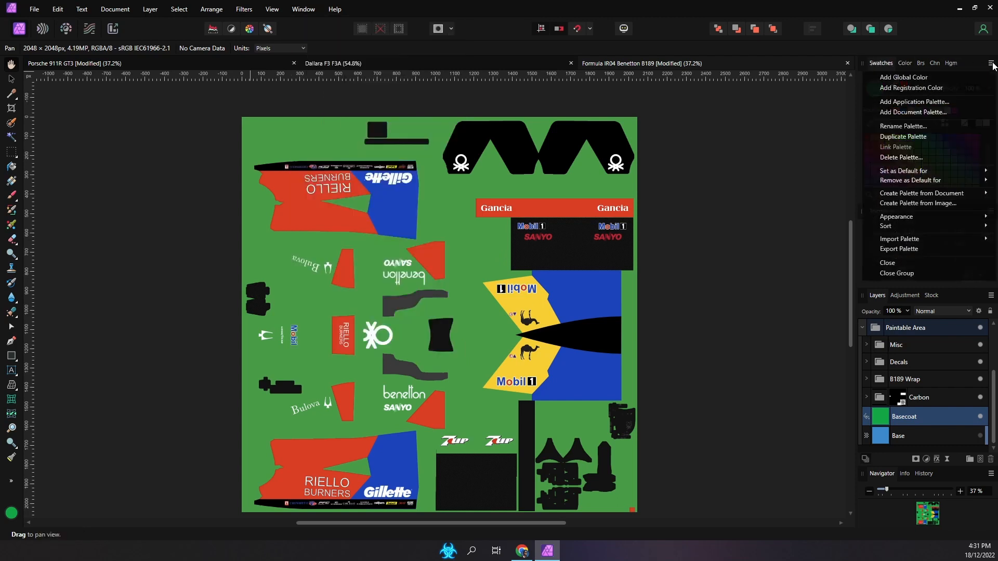
{"action": "left_click", "coordinate": [930, 116]}
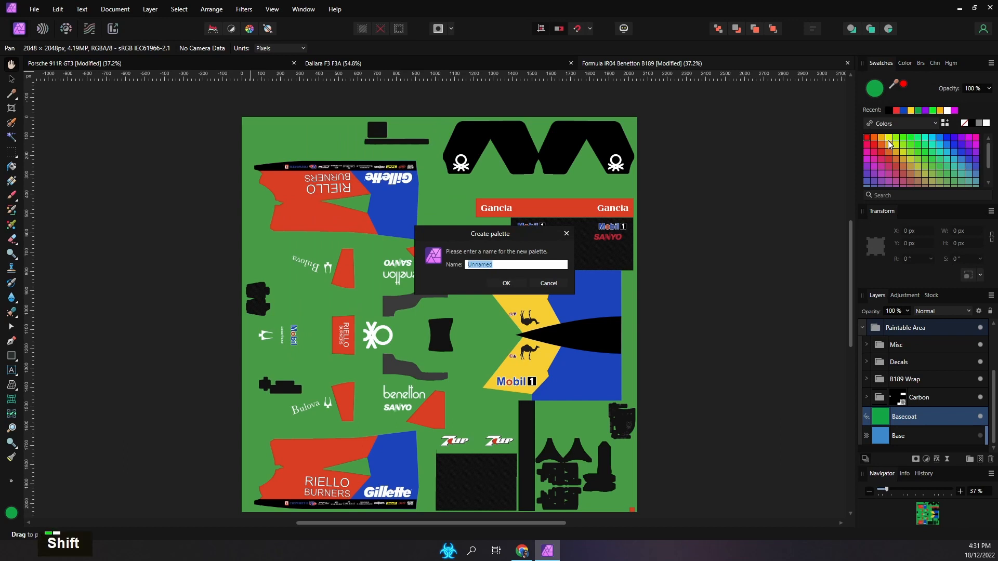
{"action": "type", "text": "B189"}
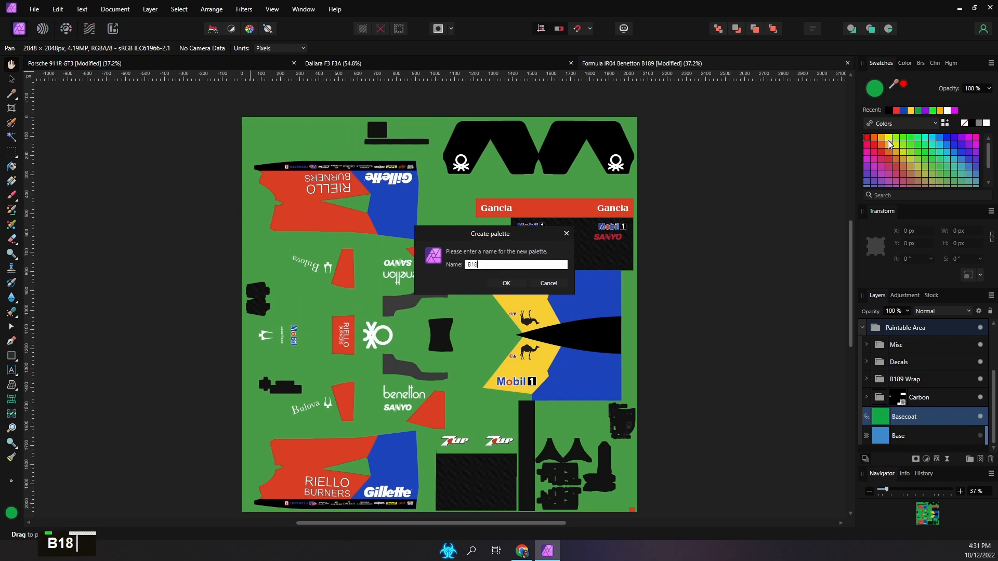
{"action": "left_click", "coordinate": [508, 283]}
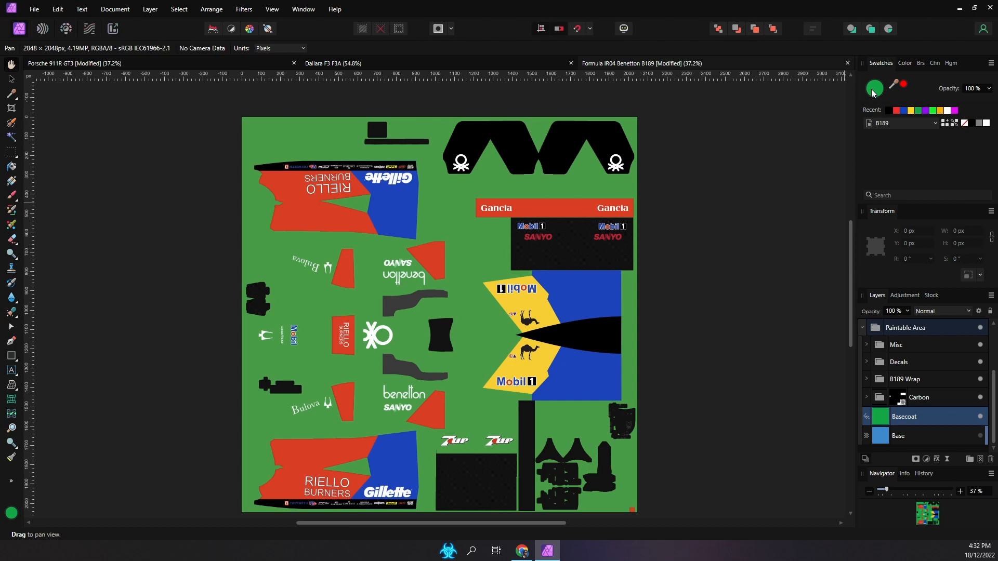
Step: Add the livery's green, red and blue as swatches to the B189 palette, and set the Basecoat layer back to green
{"action": "left_click", "coordinate": [945, 124], "text": "ctrl"}
{"action": "type", "text": "B189"}
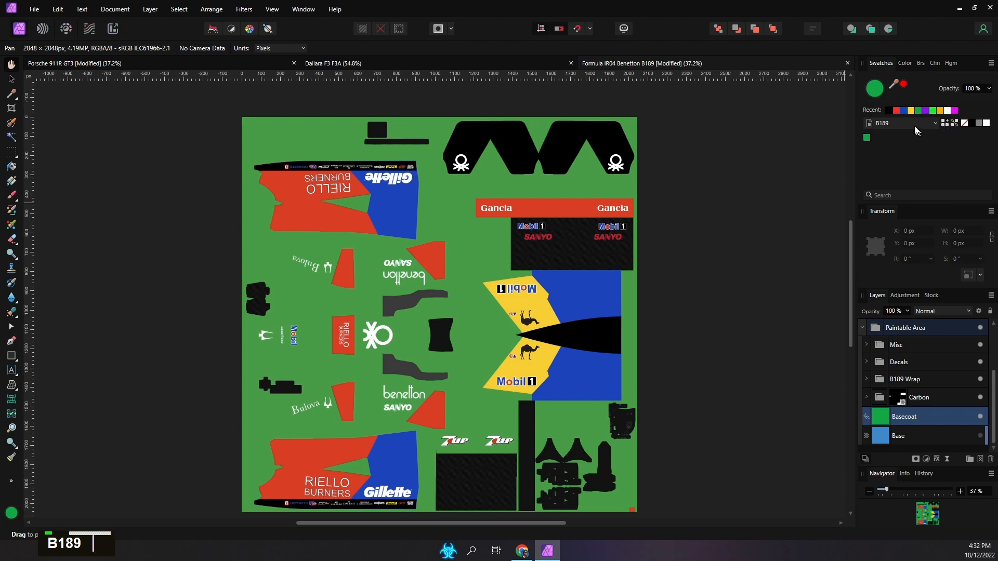
{"action": "left_click", "coordinate": [896, 110]}
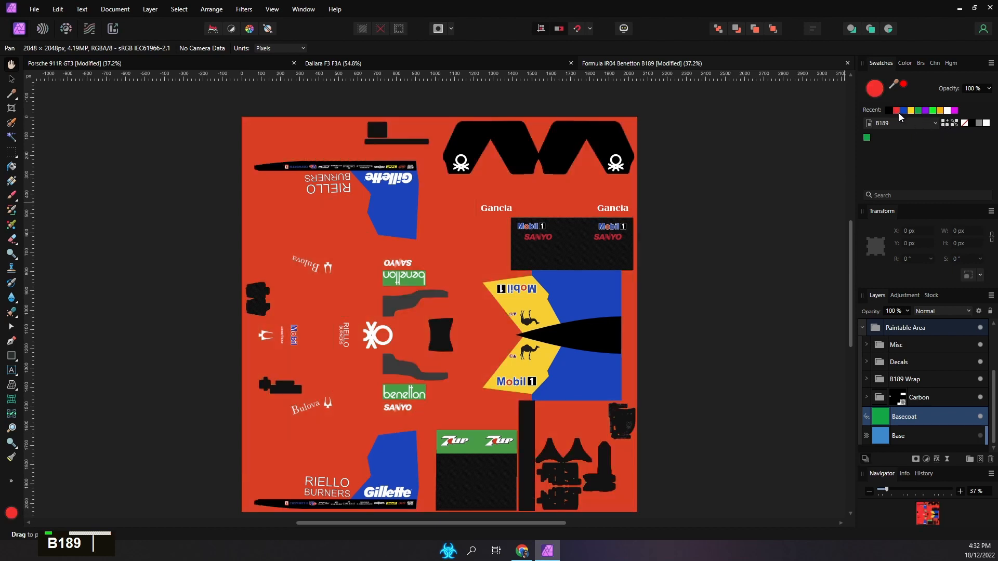
{"action": "left_click", "coordinate": [945, 122]}
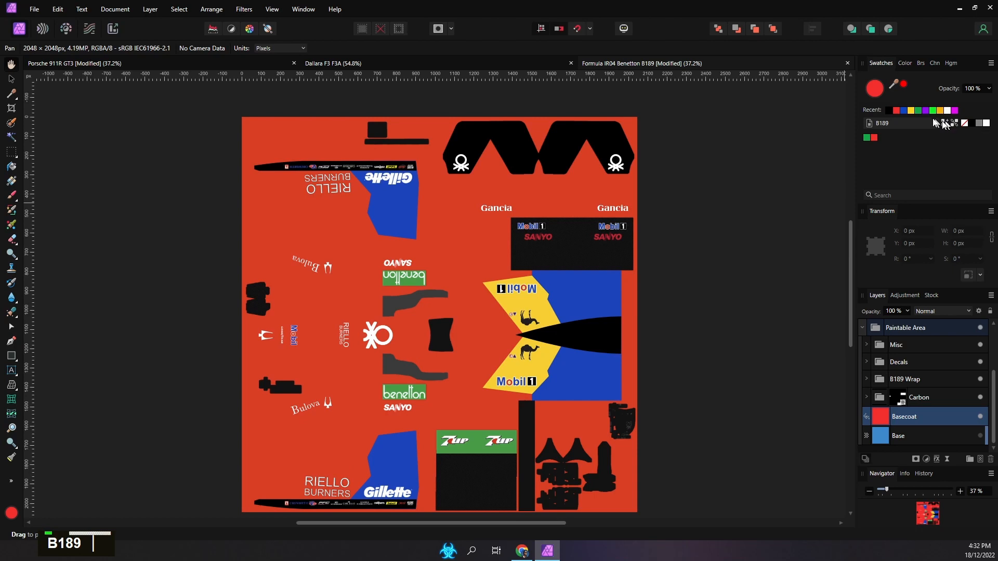
{"action": "left_click", "coordinate": [903, 110]}
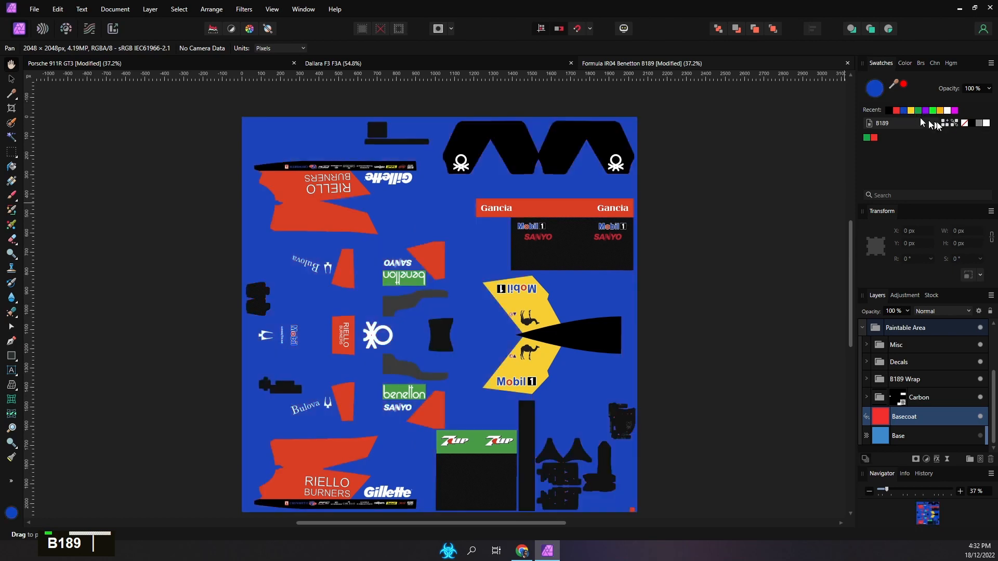
{"action": "left_click", "coordinate": [944, 123]}
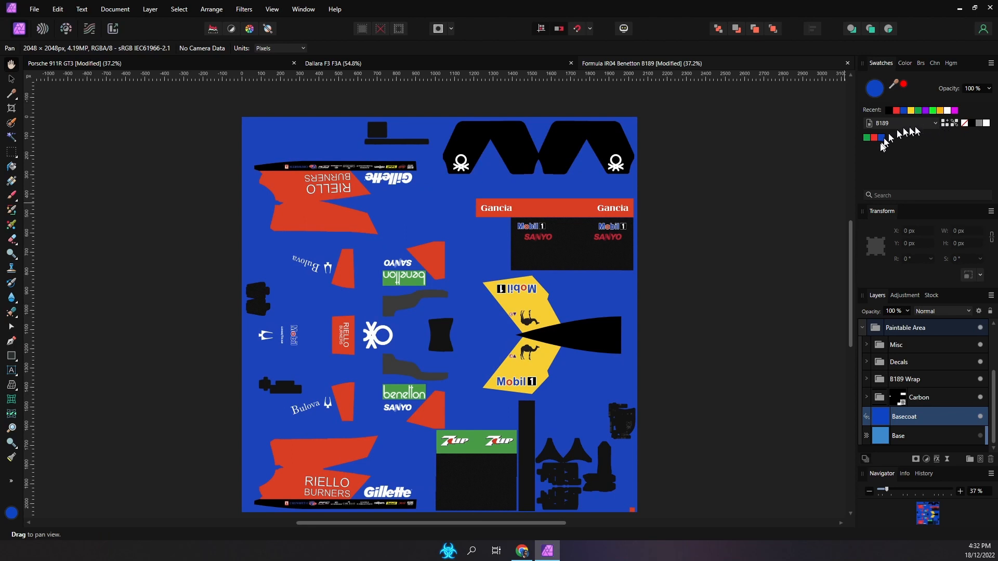
{"action": "left_click", "coordinate": [866, 138]}
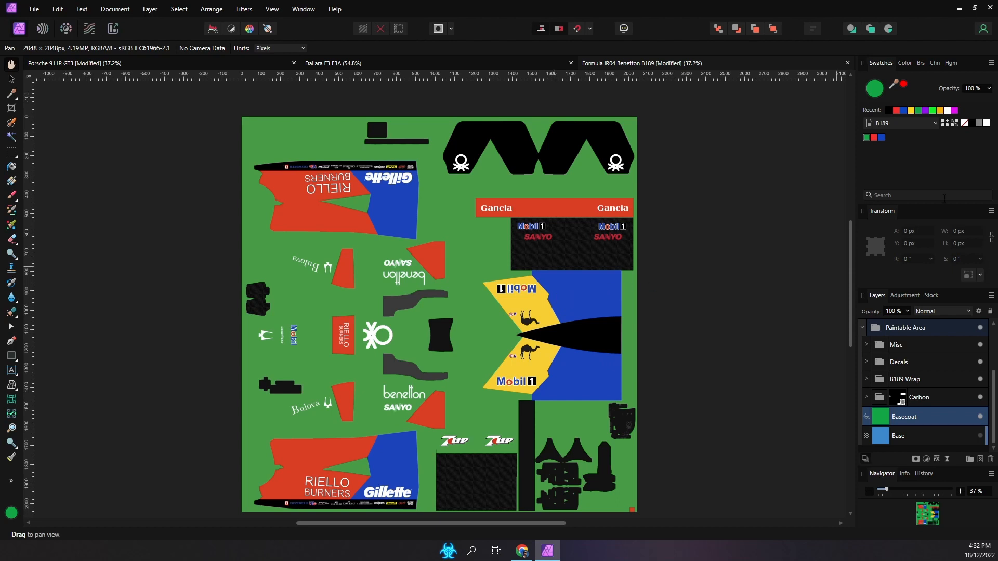
Step: Export the B189 palette
{"action": "left_click", "coordinate": [990, 63]}
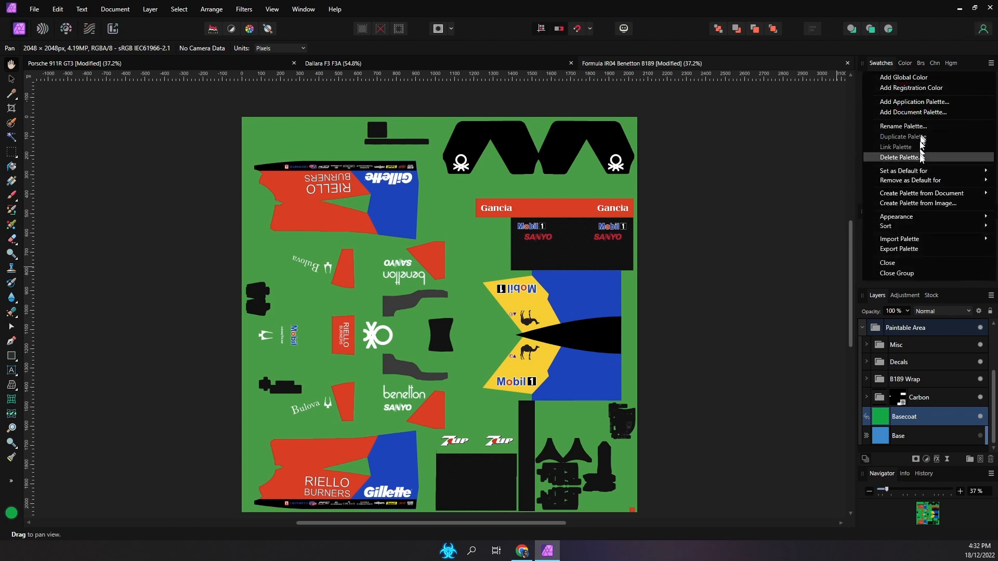
{"action": "key", "text": "ctrl"}
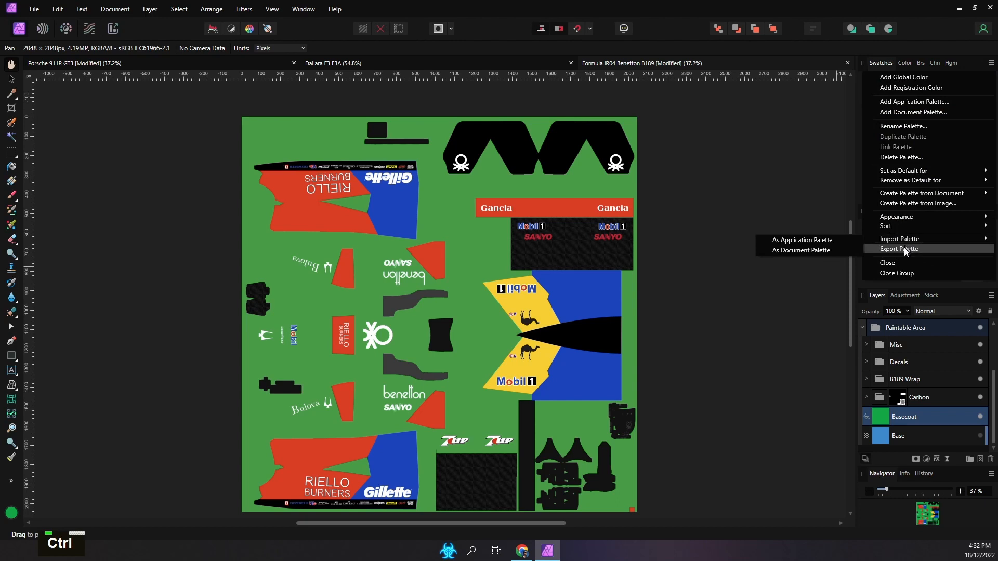
{"action": "left_click", "coordinate": [905, 251]}
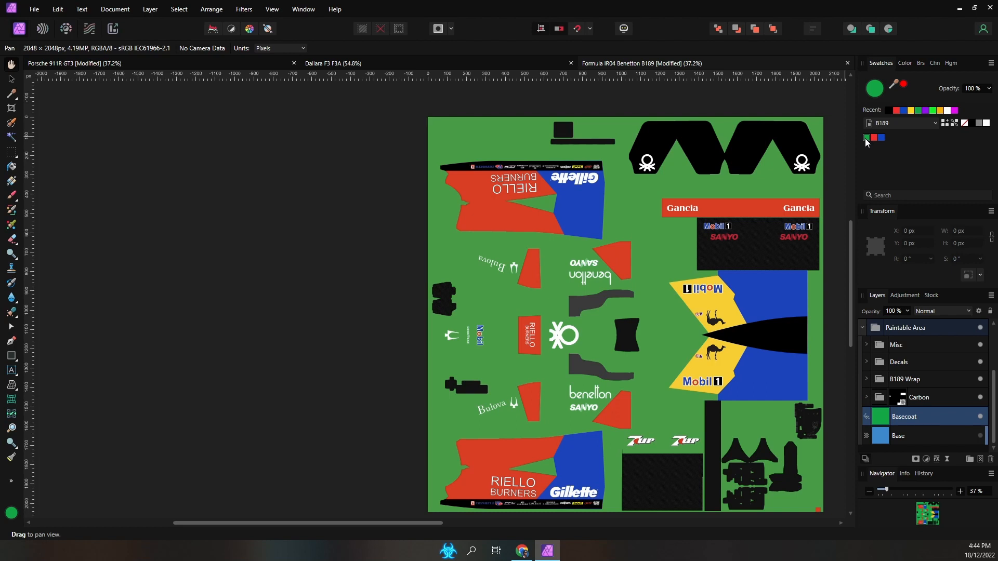
Step: Add a triadic colour chord based on the green swatch to the B189 palette
{"action": "key", "text": "ctrl"}
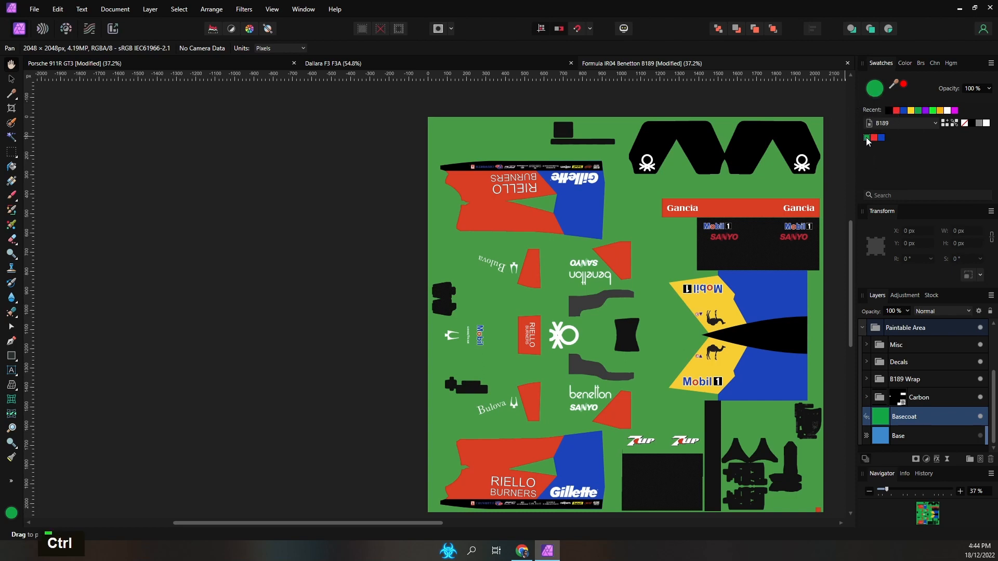
{"action": "right_click", "coordinate": [867, 139]}
{"action": "mouse_move", "coordinate": [884, 208]}
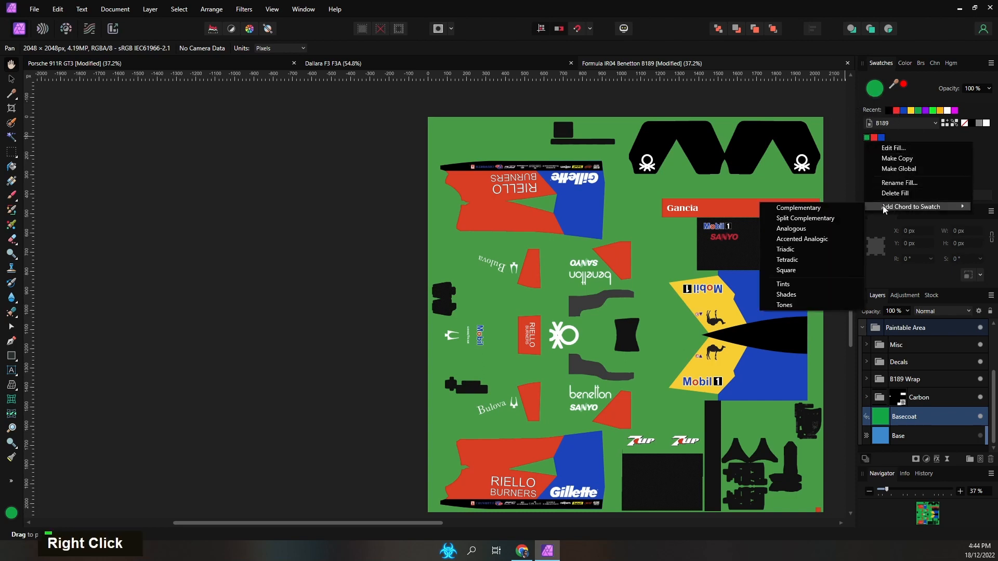
{"action": "left_click", "coordinate": [830, 252]}
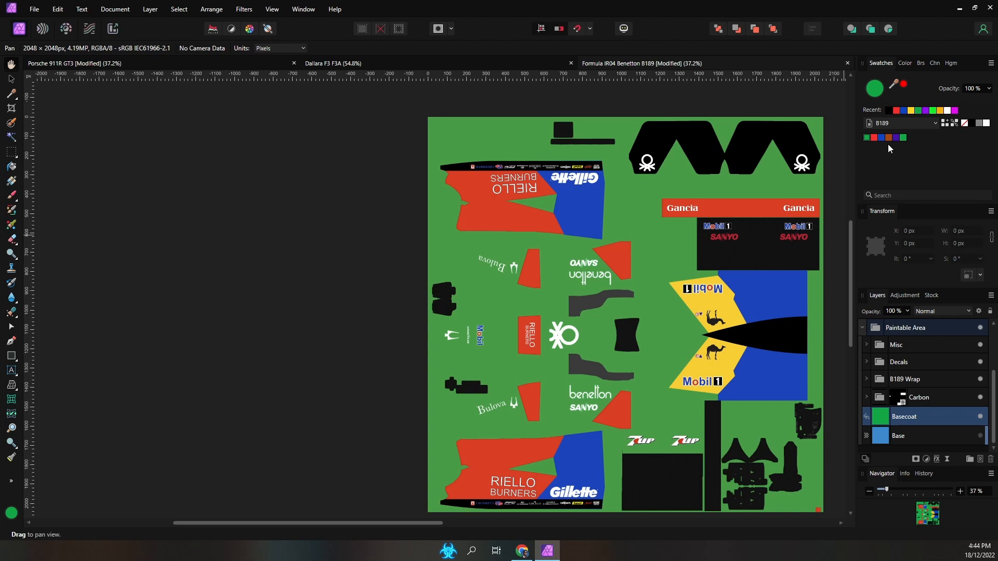
{"action": "key", "text": "ctrl"}
{"action": "key", "text": "ctrl"}
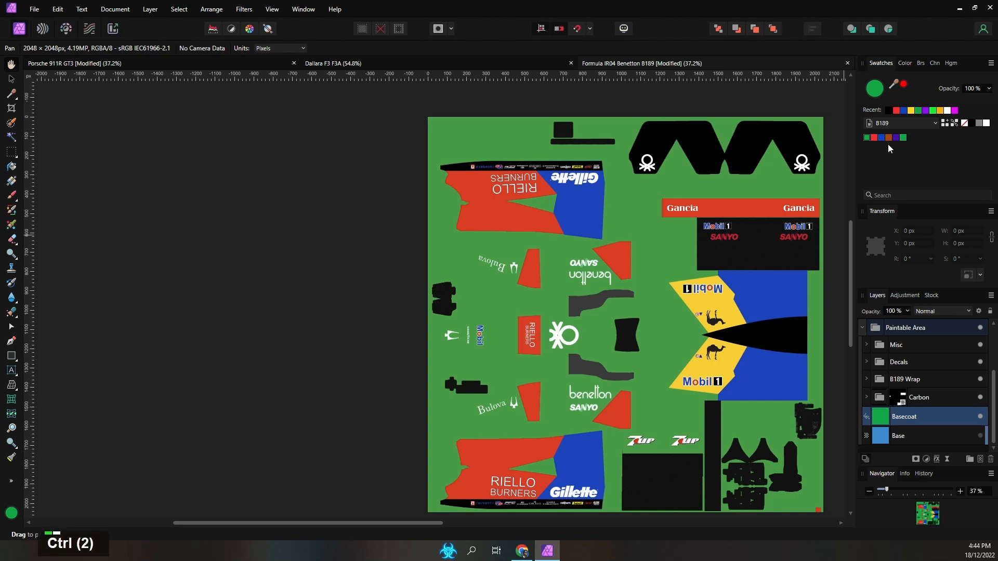
{"action": "key", "text": "ctrl+z"}
{"action": "key", "text": "ctrl+z"}
{"action": "key", "text": "ctrl+z"}
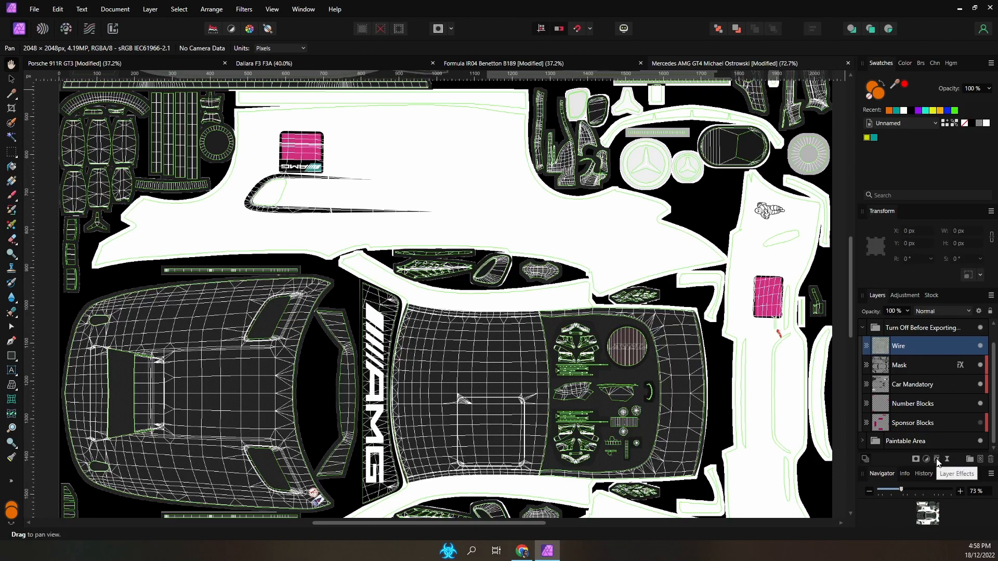
Step: Apply a black Color Overlay layer effect to the Wire layer of the Mercedes AMG GT4 template
{"action": "key", "text": "ctrl"}
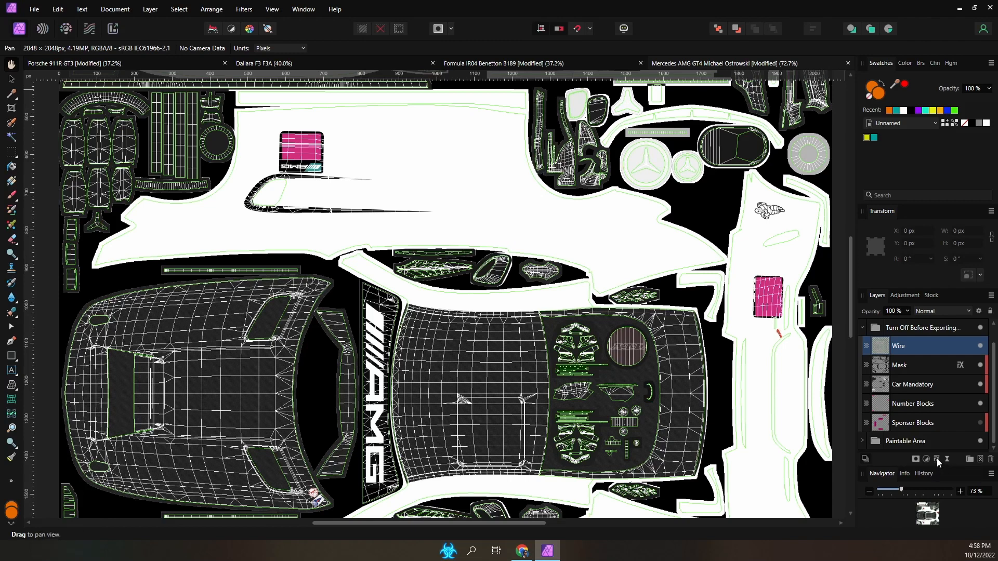
{"action": "left_click", "coordinate": [936, 459]}
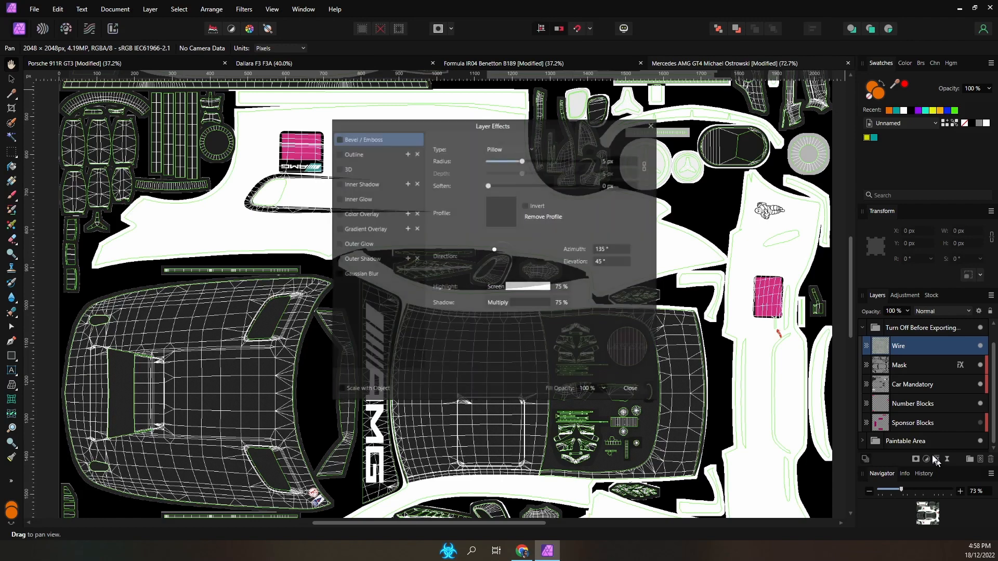
{"action": "left_click", "coordinate": [360, 214]}
{"action": "left_click", "coordinate": [337, 213]}
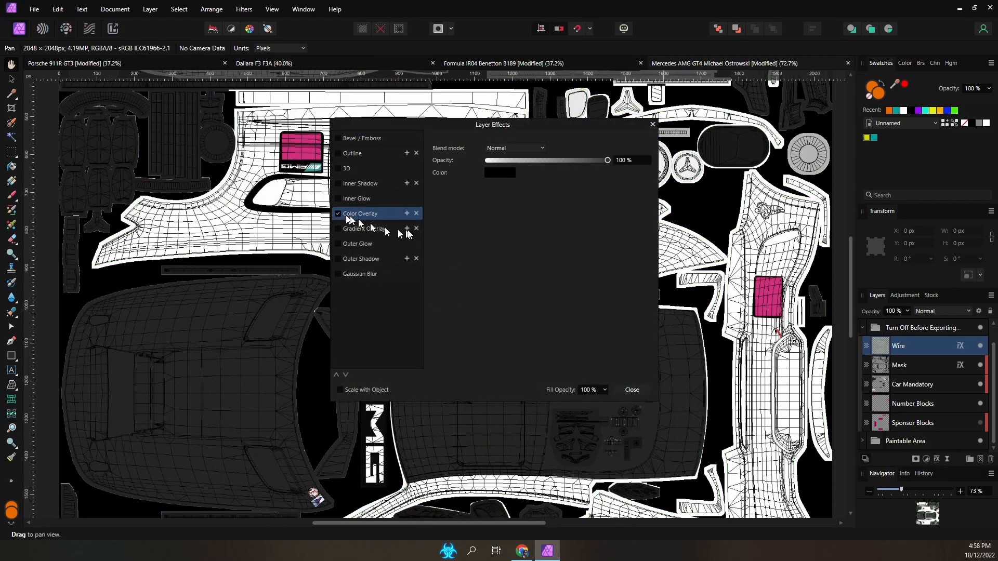
{"action": "left_click", "coordinate": [498, 175]}
{"action": "left_click", "coordinate": [498, 173]}
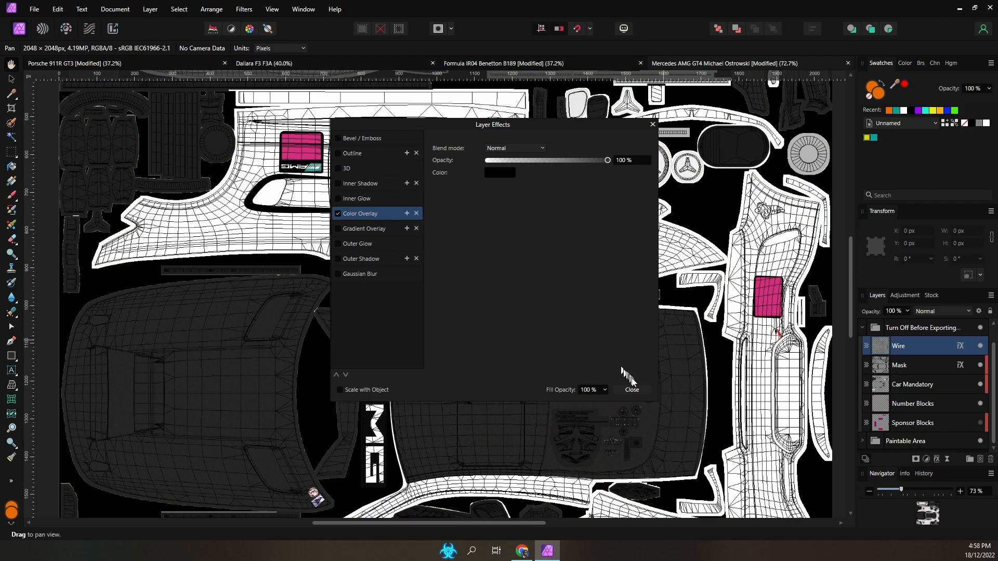
{"action": "left_click", "coordinate": [632, 390]}
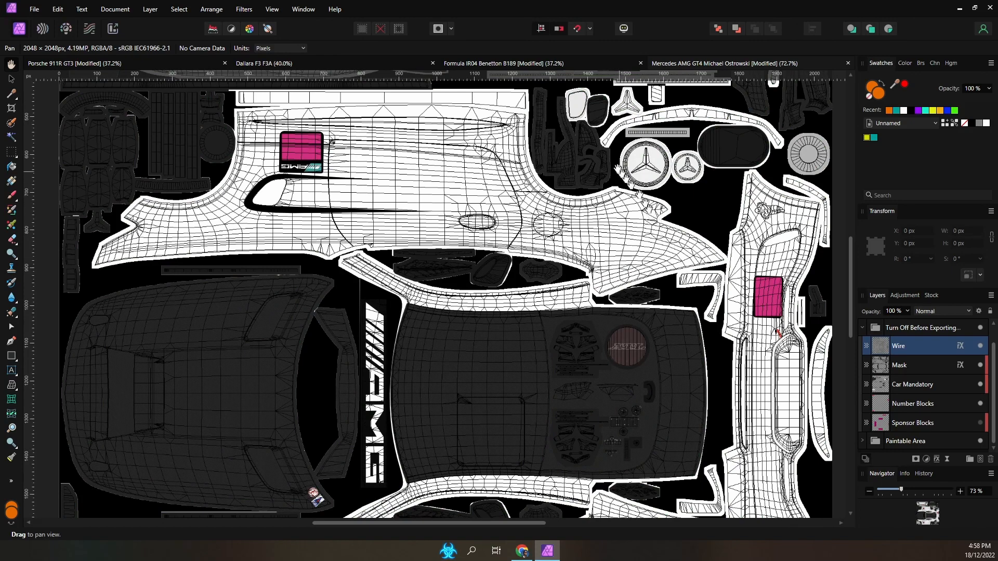
Step: Switch to the Dallara F3 F3A document and select the Primary group inside 3 Colour Scheme
{"action": "left_click", "coordinate": [330, 63]}
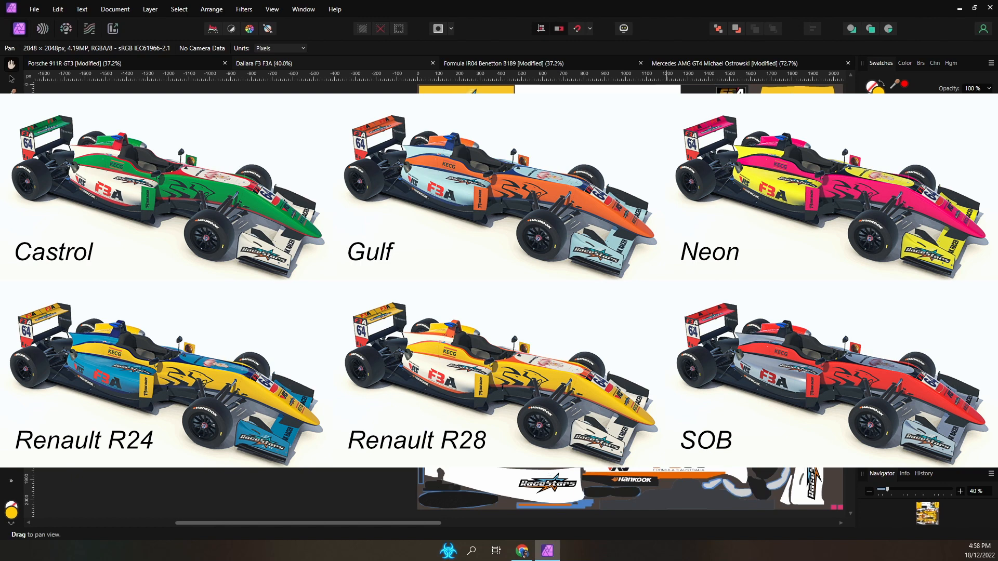
{"action": "scroll", "coordinate": [924, 401], "scroll_direction": "down", "scroll_amount": 5}
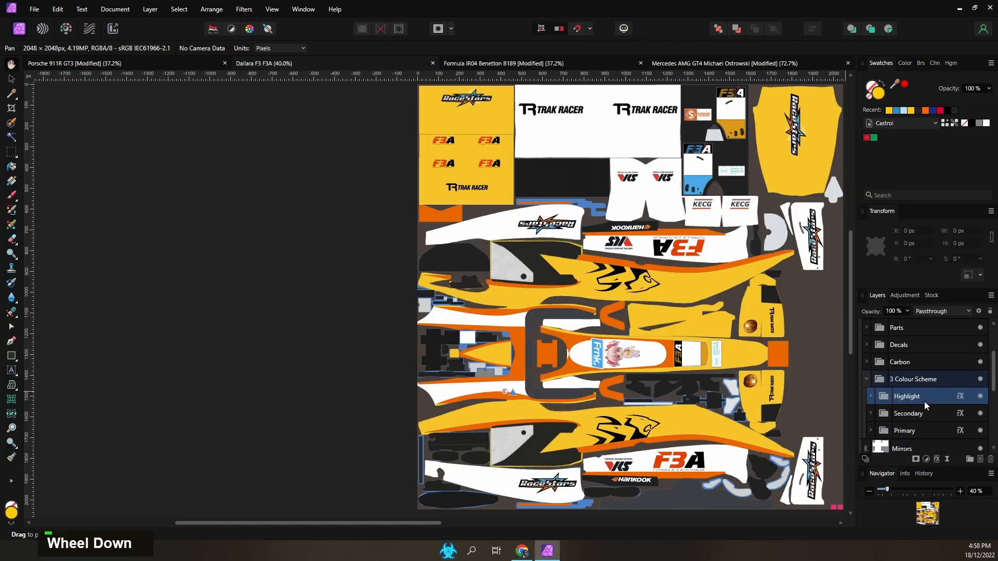
{"action": "left_click", "coordinate": [912, 381]}
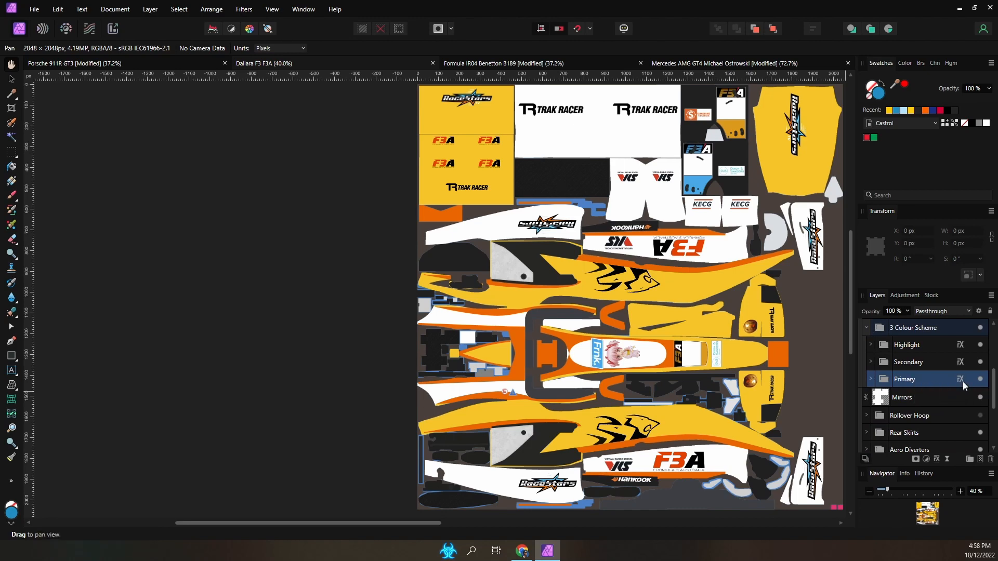
{"action": "key", "text": "ctrl"}
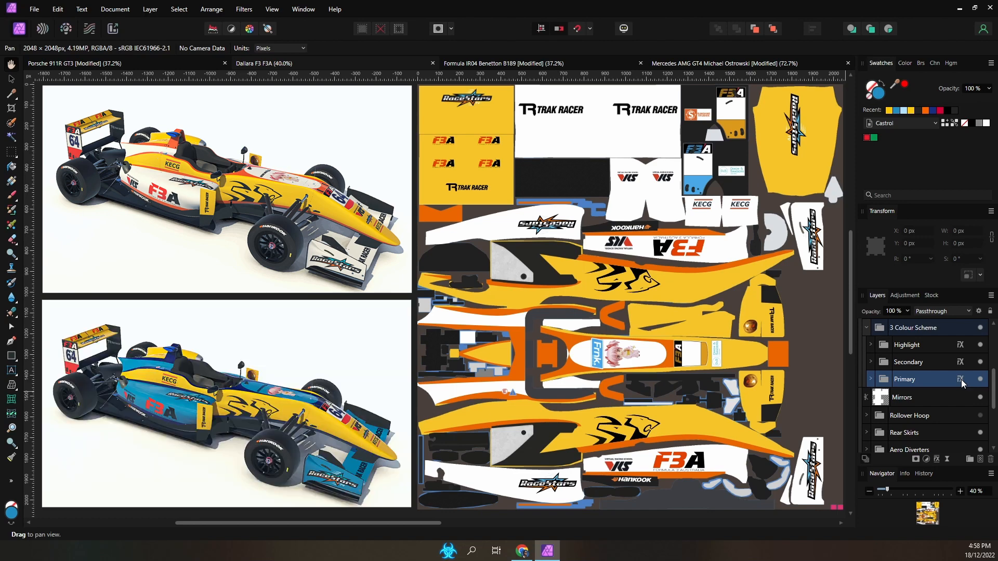
Step: Recolour the Primary group's Color Overlay with the light blue swatch from the Renault R24 document palette
{"action": "left_click", "coordinate": [960, 379]}
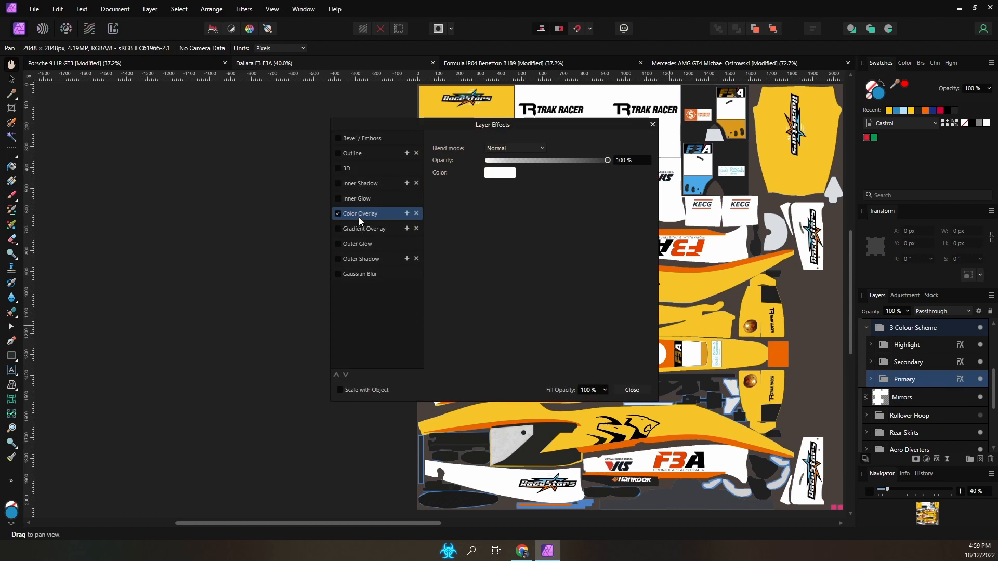
{"action": "key", "text": "ctrl"}
{"action": "key", "text": "ctrl"}
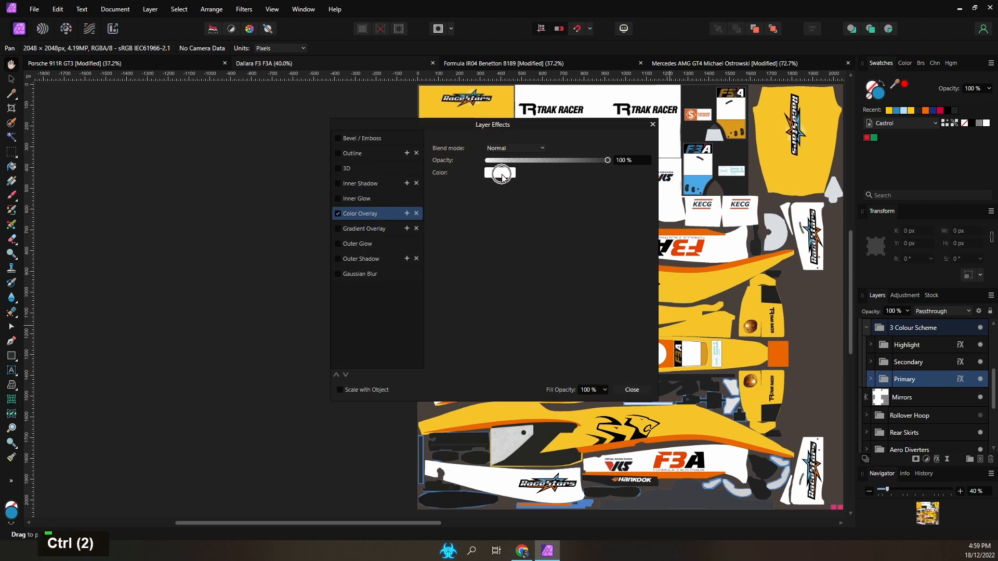
{"action": "left_click", "coordinate": [502, 175]}
{"action": "left_click", "coordinate": [466, 191]}
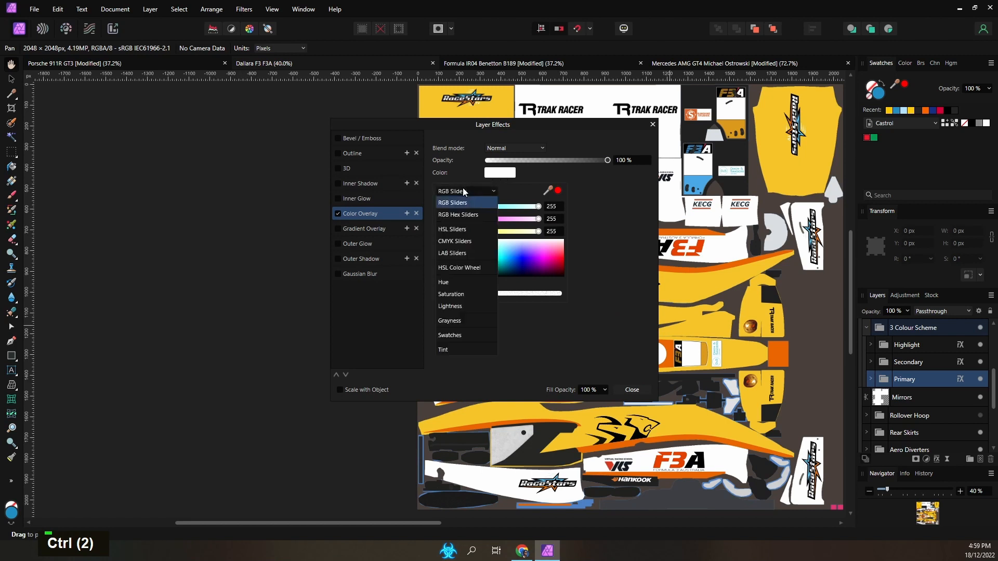
{"action": "left_click", "coordinate": [451, 335]}
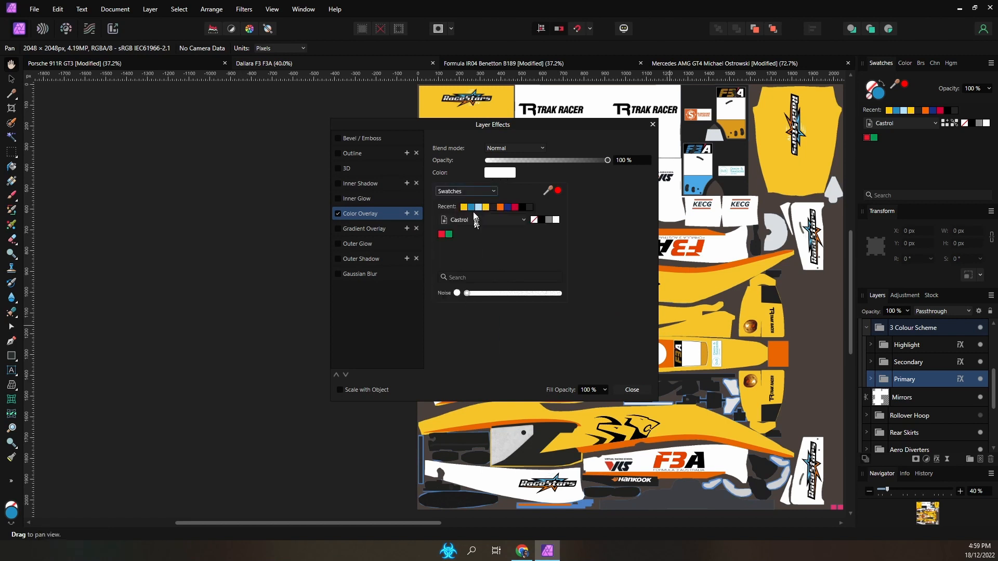
{"action": "left_click", "coordinate": [469, 219]}
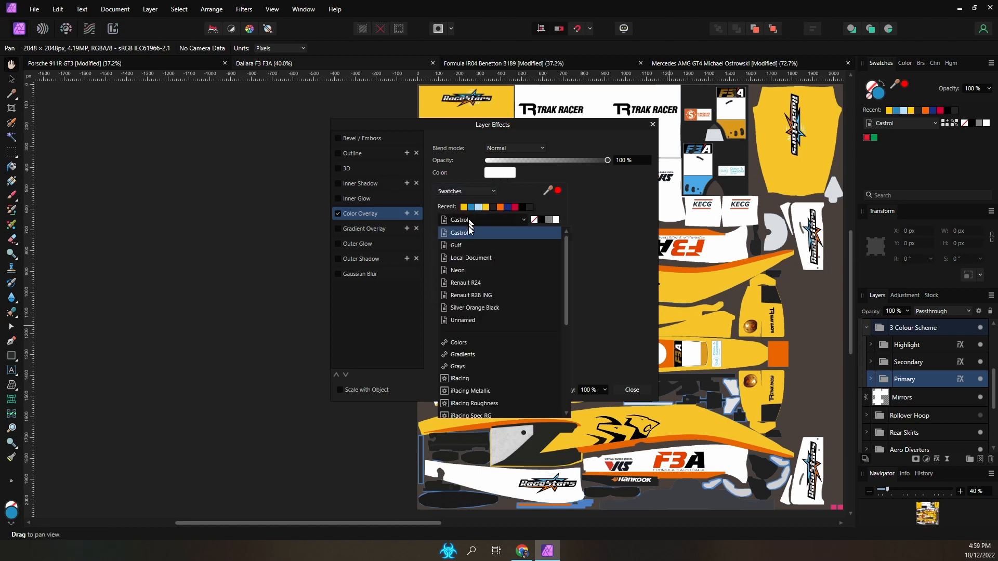
{"action": "left_click", "coordinate": [477, 283]}
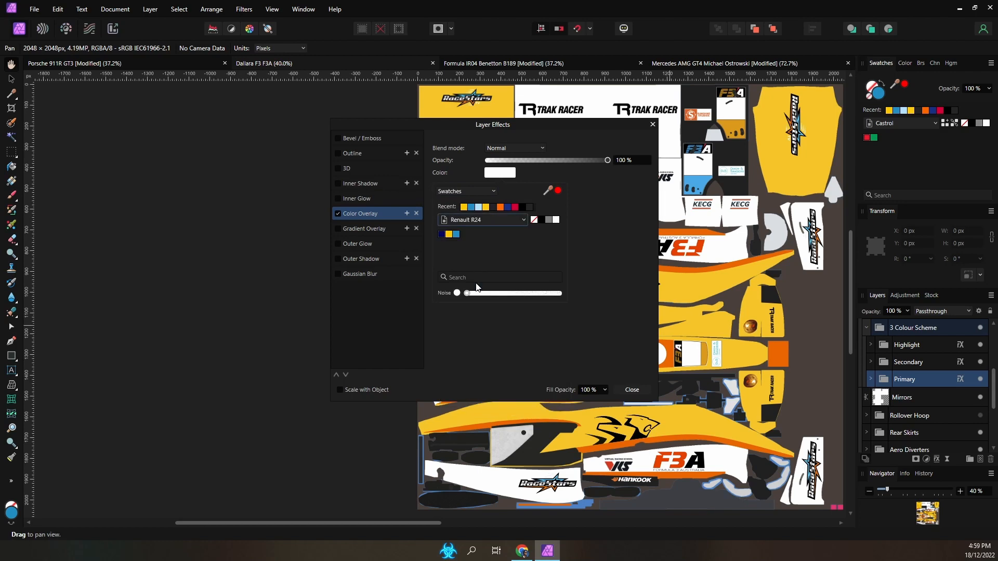
{"action": "left_click", "coordinate": [455, 235]}
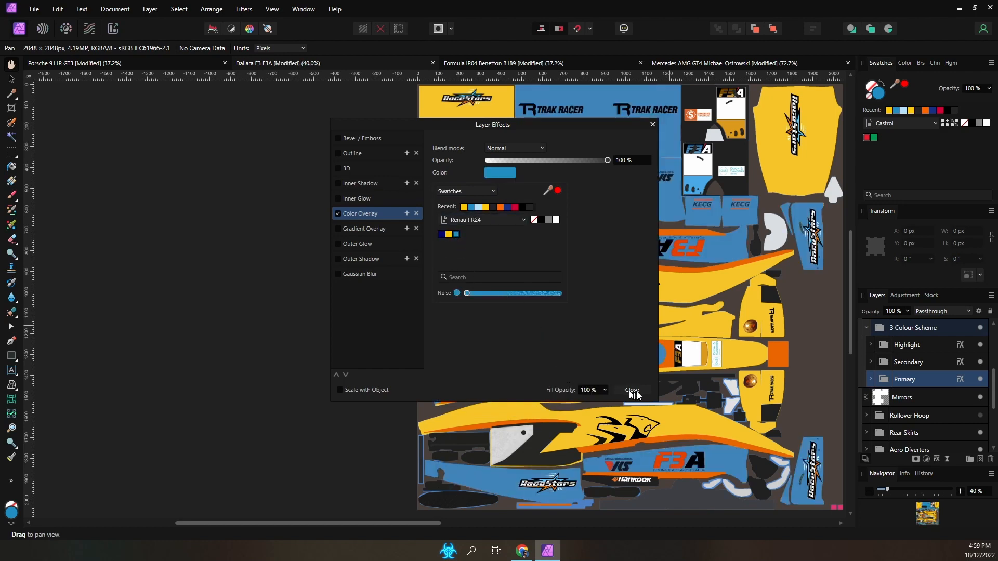
Step: Set the Secondary group's Color Overlay to the yellow swatch of the Renault R24 palette
{"action": "left_click", "coordinate": [961, 364]}
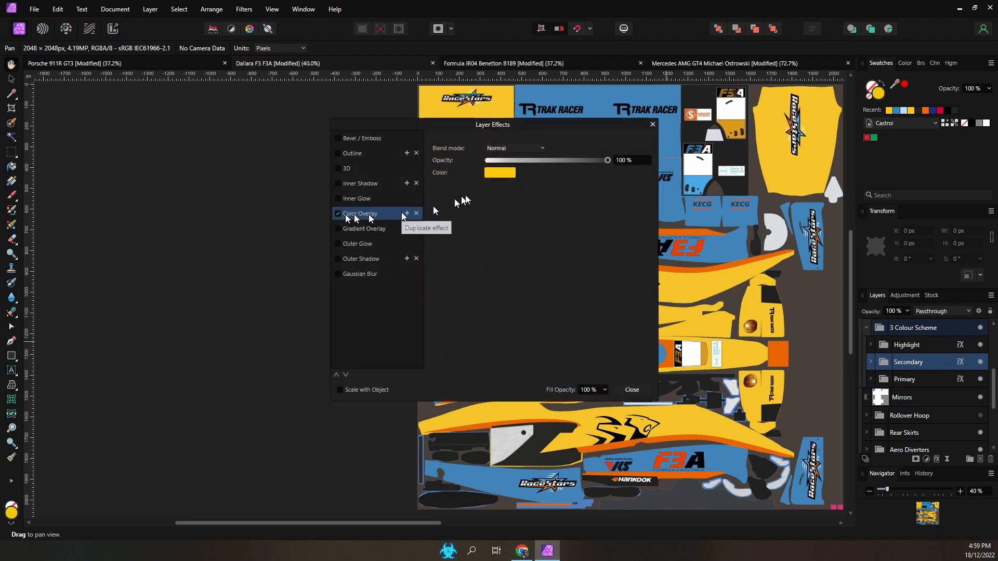
{"action": "left_click", "coordinate": [497, 178]}
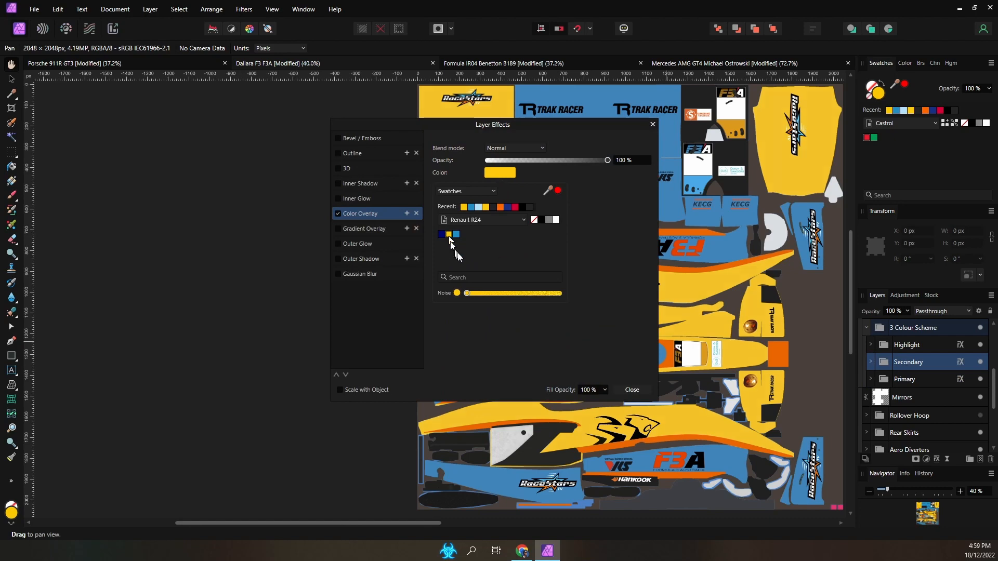
{"action": "left_click", "coordinate": [632, 390]}
Step: Change the Highlight group's Color Overlay to the dark blue swatch of the Renault R24 palette
{"action": "left_click", "coordinate": [956, 349]}
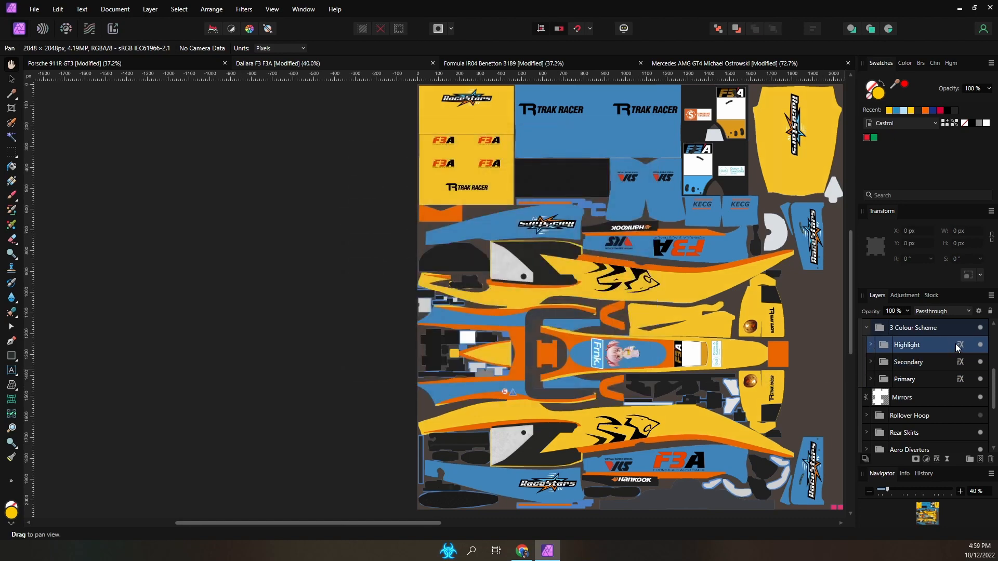
{"action": "left_click", "coordinate": [960, 346]}
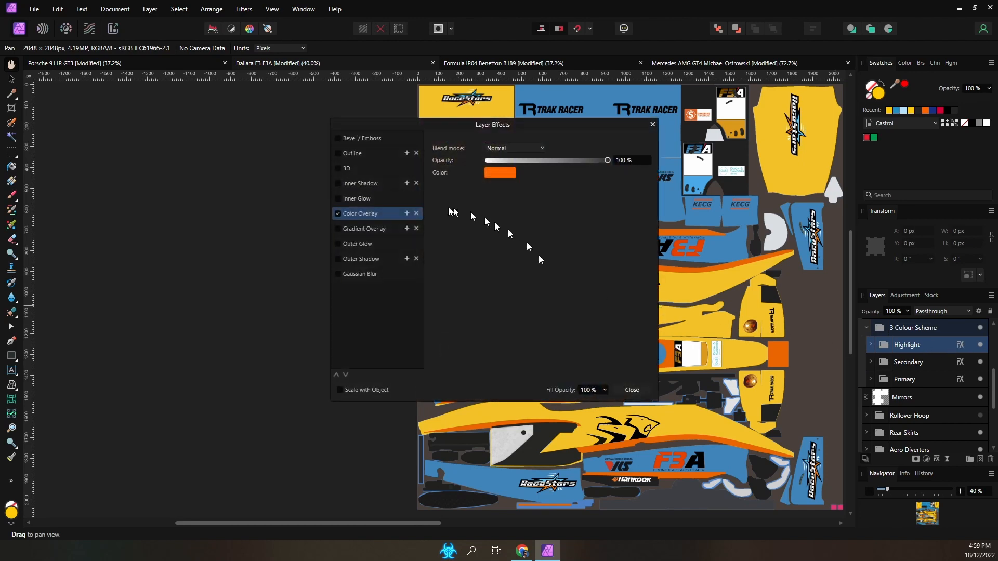
{"action": "left_click", "coordinate": [505, 173]}
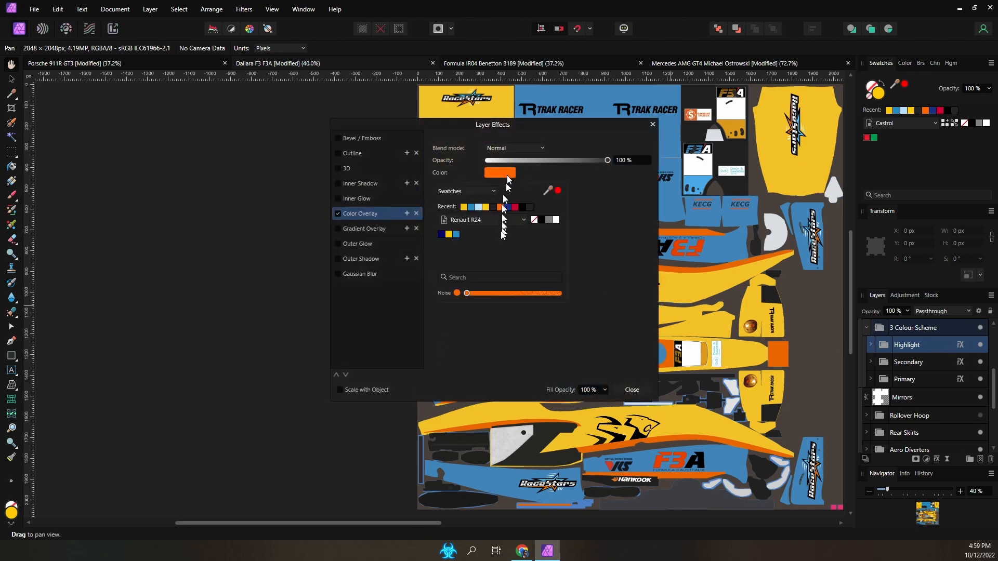
{"action": "left_click", "coordinate": [442, 234]}
{"action": "left_click", "coordinate": [635, 390]}
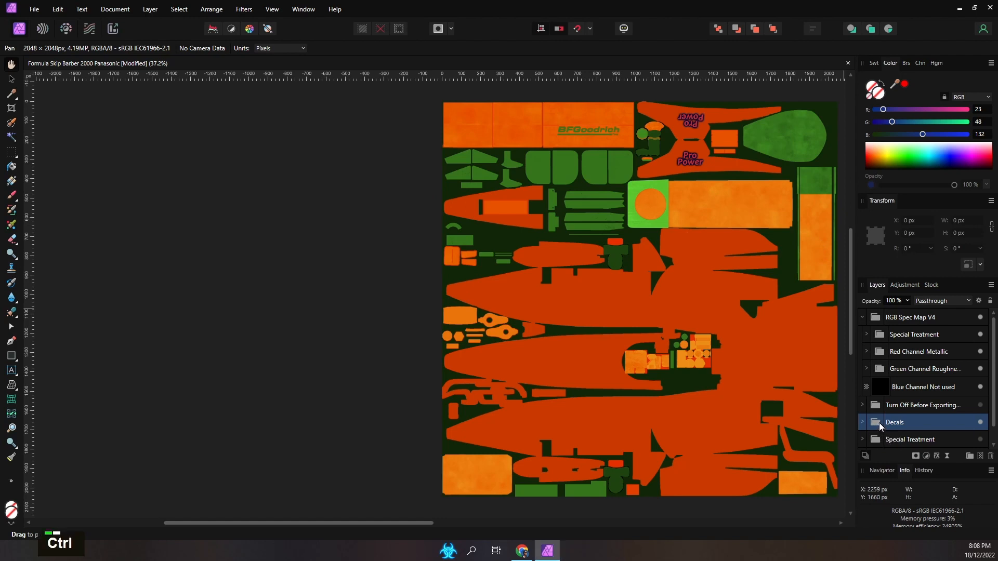
Step: Duplicate the Decals group and move the copy to the top of the RGB Spec Map V4 group
{"action": "key", "text": "ctrl+j"}
{"action": "left_click_drag", "start_coordinate": [879, 426], "coordinate": [879, 329]}
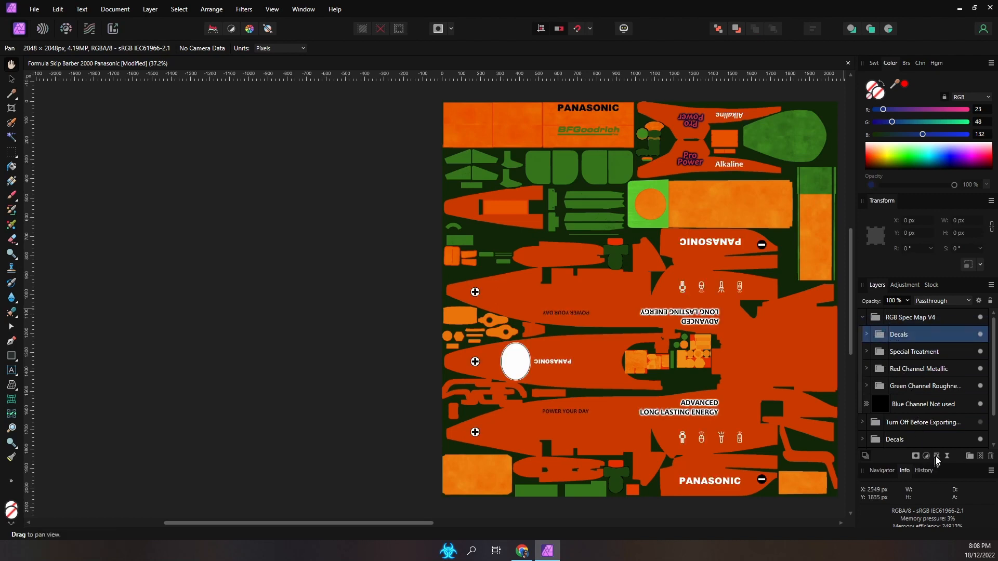
{"action": "key", "text": "ctrl"}
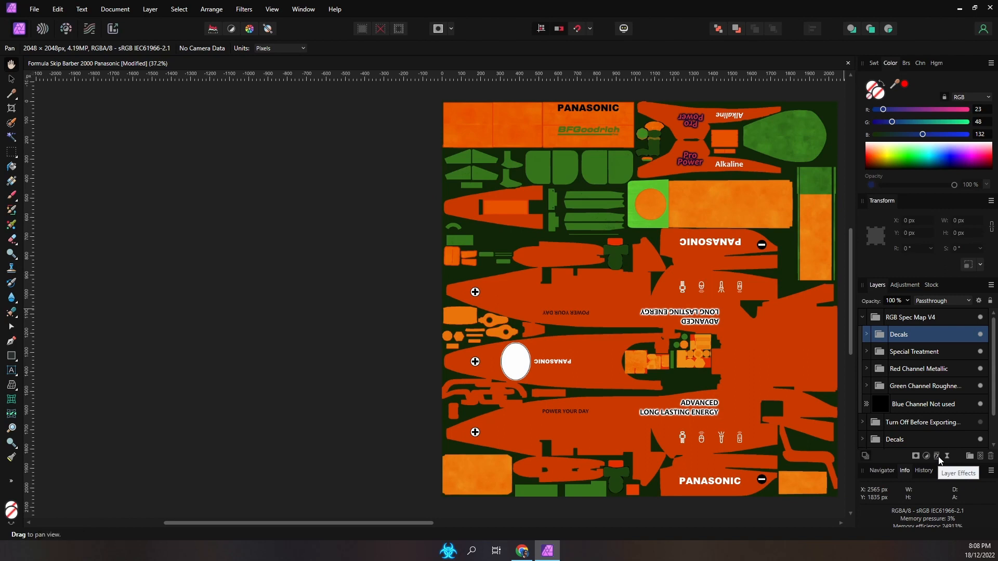
Step: Apply a Color Overlay effect with RGB 0, 16, 0 to the Decals copy inside RGB Spec Map V4
{"action": "left_click", "coordinate": [939, 459]}
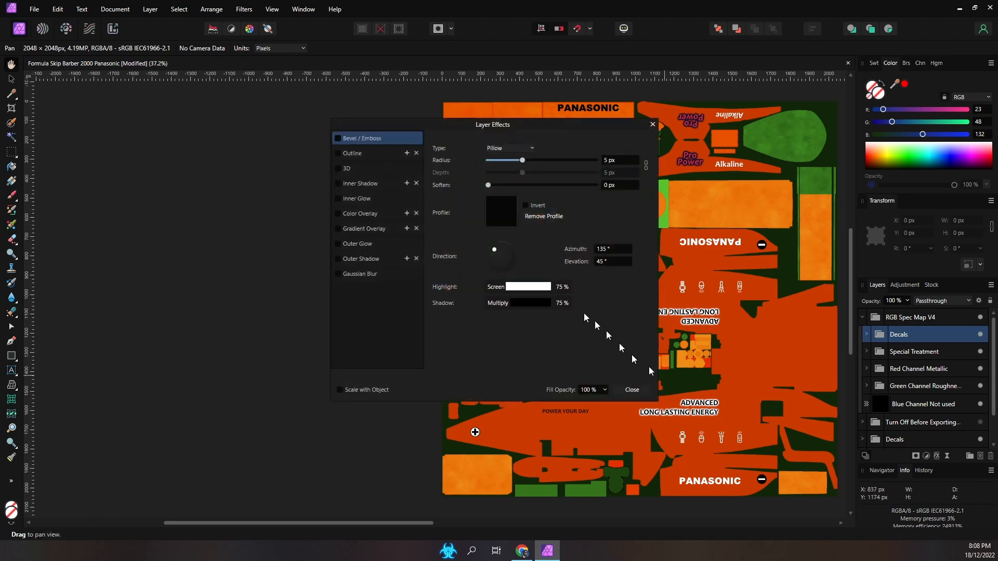
{"action": "left_click", "coordinate": [338, 213]}
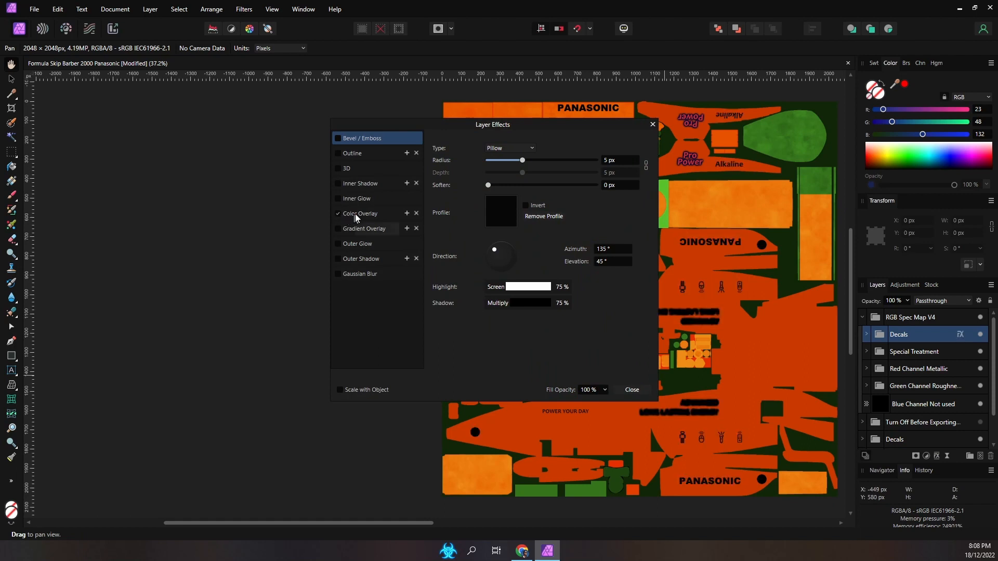
{"action": "left_click", "coordinate": [355, 213]}
{"action": "left_click", "coordinate": [498, 173]}
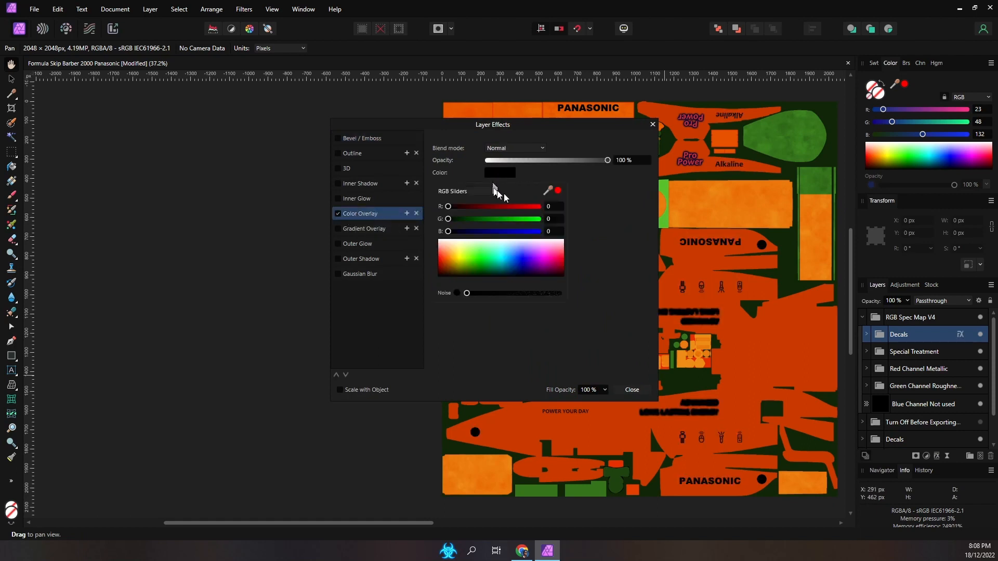
{"action": "left_click", "coordinate": [555, 218]}
{"action": "type", "text": "8"}
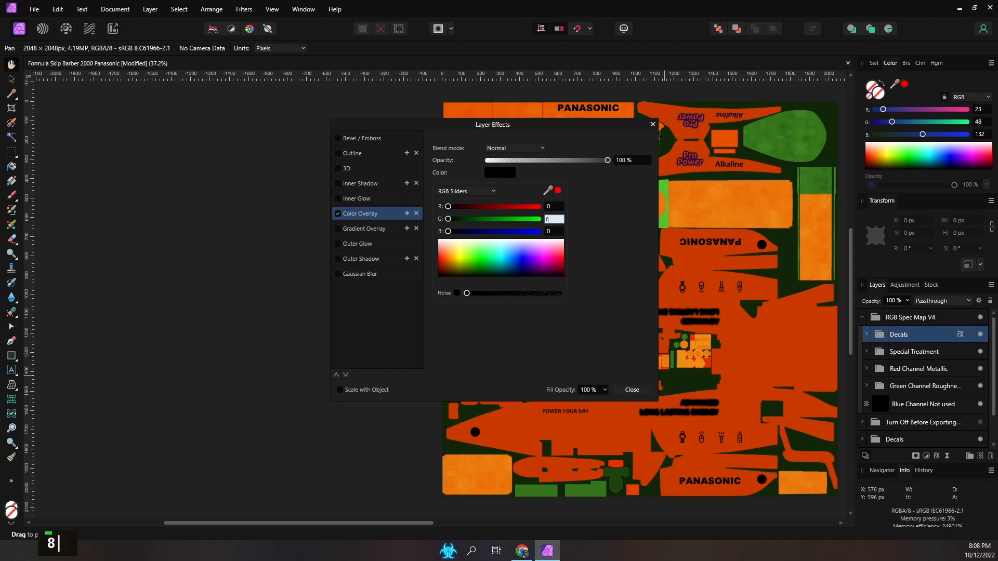
{"action": "key", "text": "Return"}
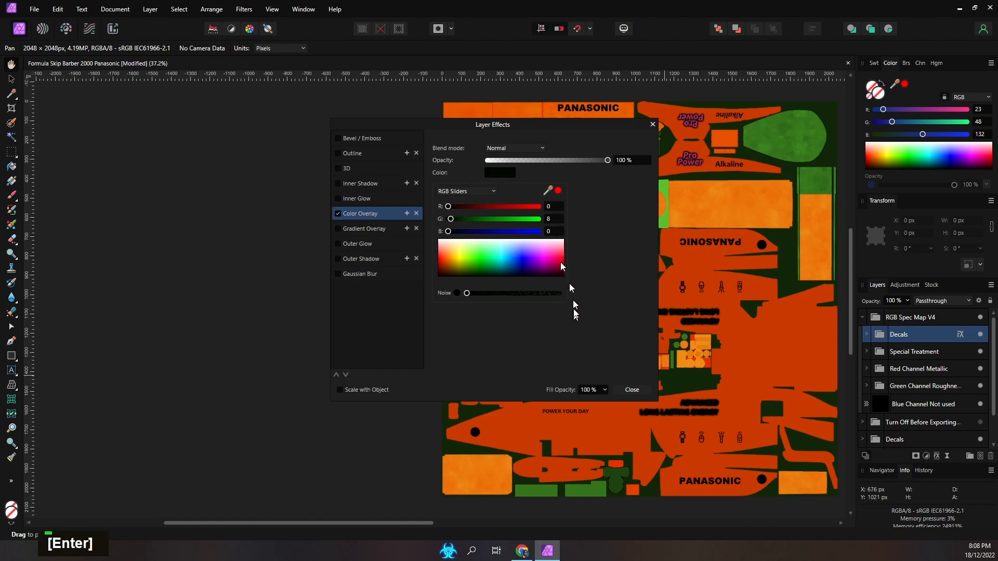
{"action": "left_click", "coordinate": [553, 219]}
{"action": "type", "text": "16"}
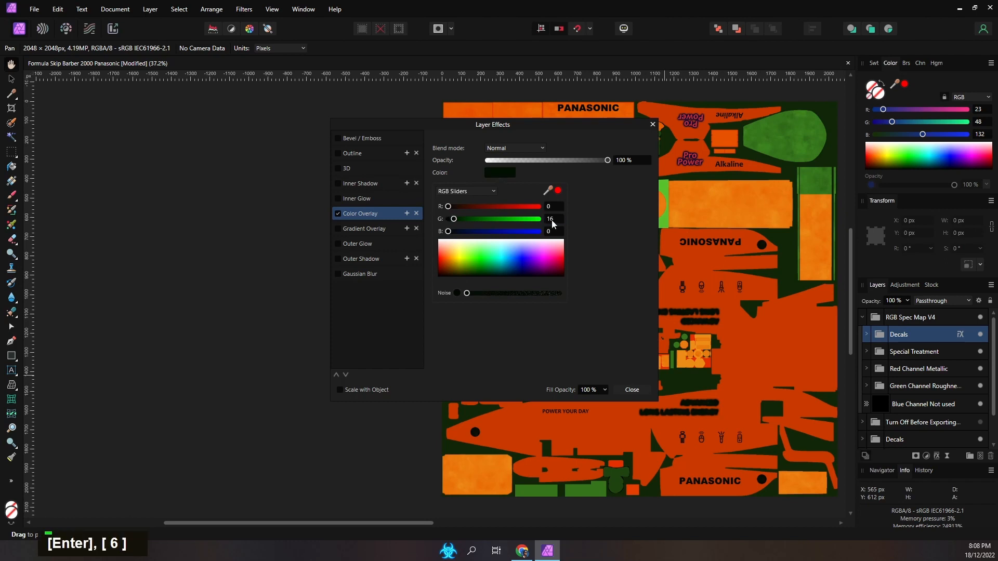
{"action": "left_click", "coordinate": [641, 391]}
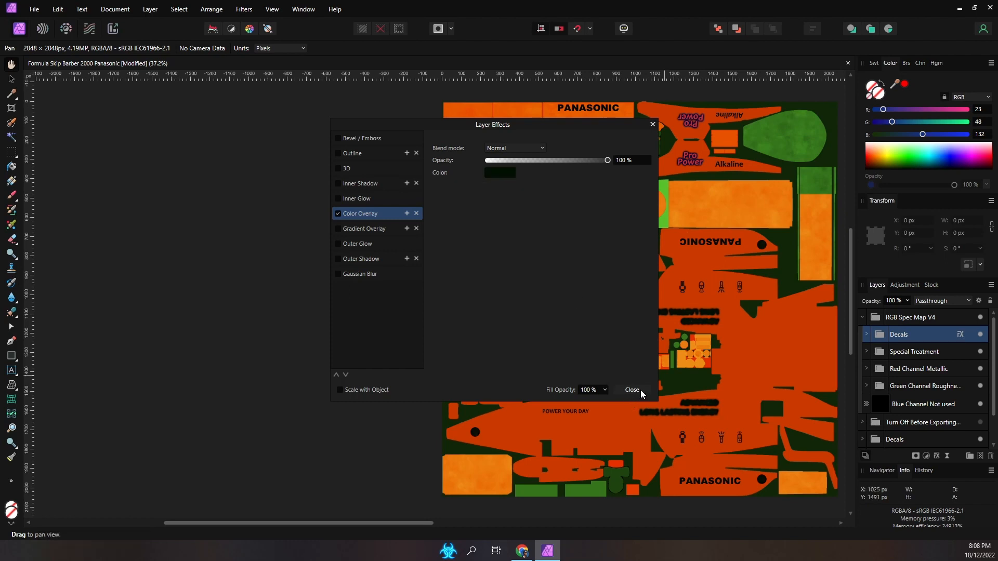
Step: Delete the duplicated Decals group and load the original Decals group's outline as a pixel selection
{"action": "left_click", "coordinate": [991, 456]}
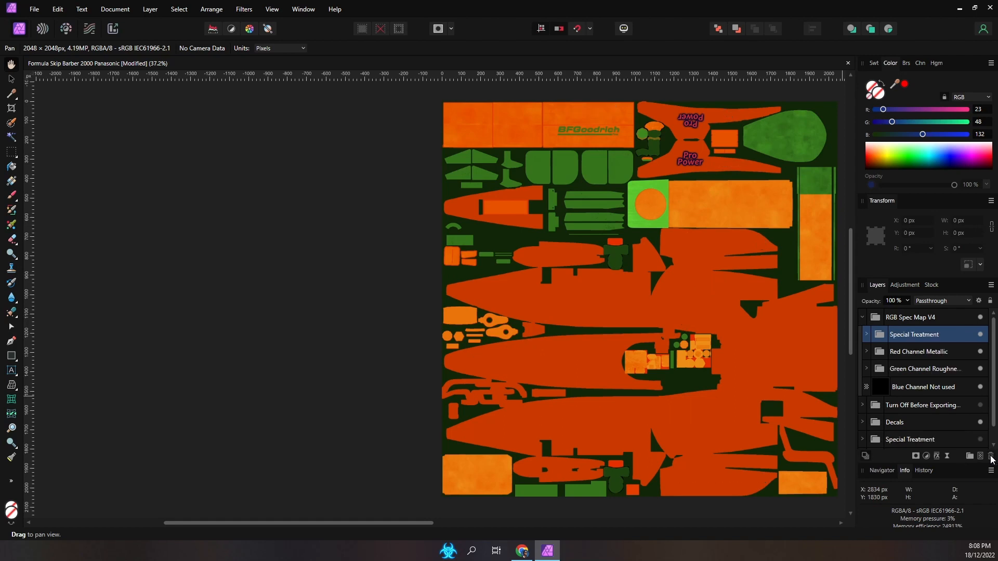
{"action": "left_click", "coordinate": [877, 422]}
{"action": "left_click", "coordinate": [875, 422], "text": "ctrl"}
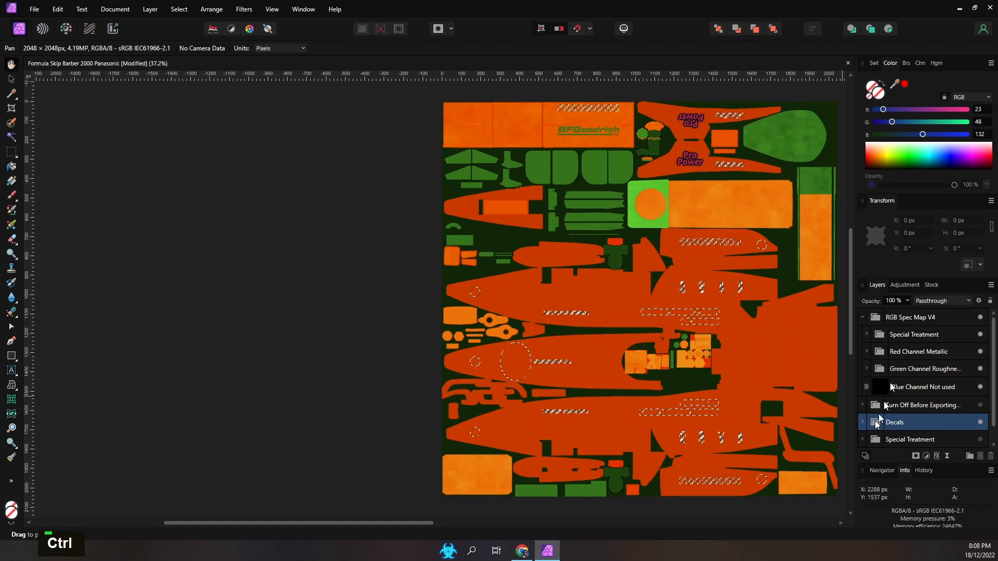
Step: Add a pixel layer above Special Treatment in RGB Spec Map V4 and flood-fill the decal selection with RGB 0, 16, 0
{"action": "left_click", "coordinate": [893, 335]}
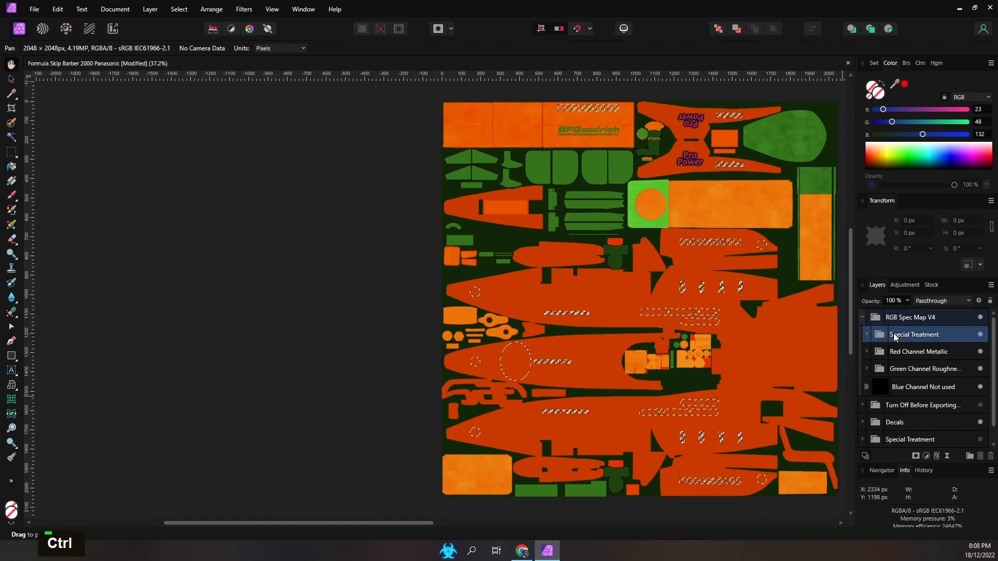
{"action": "left_click", "coordinate": [980, 457]}
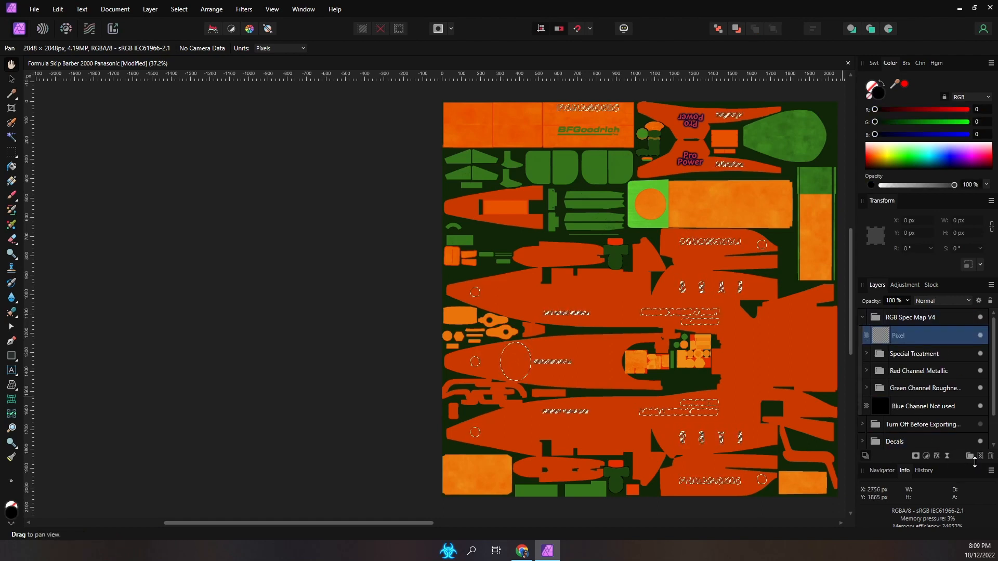
{"action": "left_click", "coordinate": [979, 122]}
{"action": "type", "text": "16"}
{"action": "key", "text": "Return"}
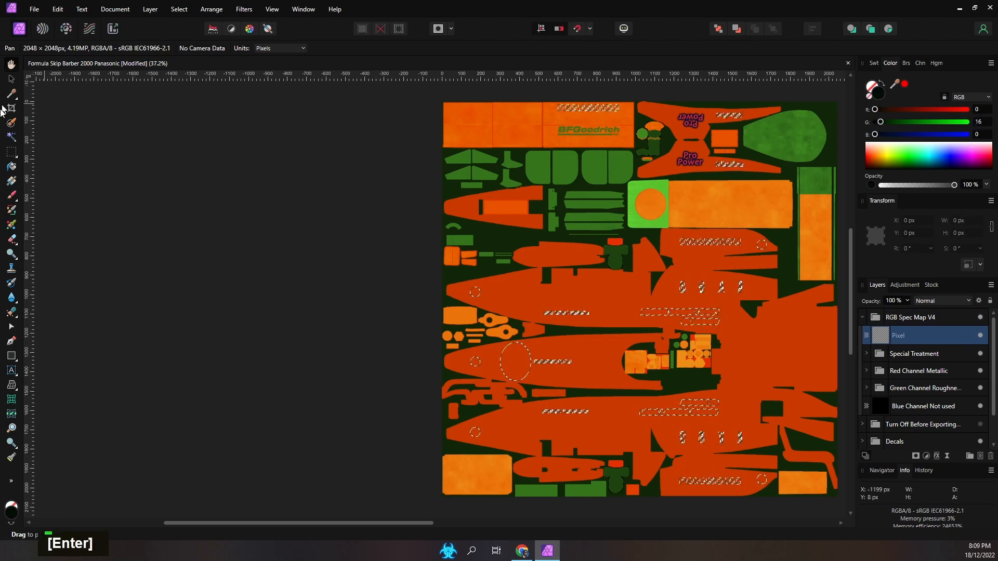
{"action": "left_click", "coordinate": [12, 166]}
{"action": "left_click", "coordinate": [518, 359]}
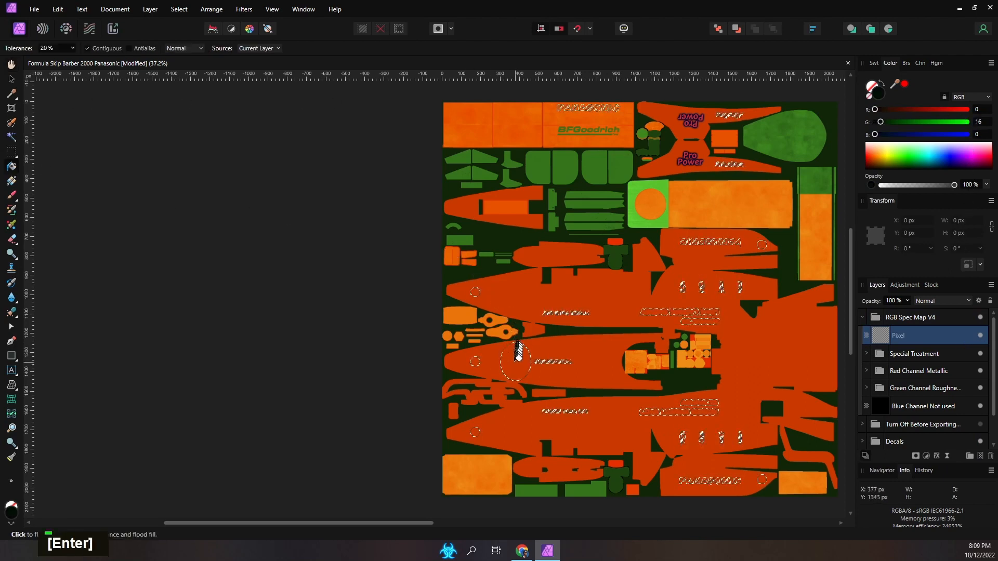
{"action": "key", "text": "Escape"}
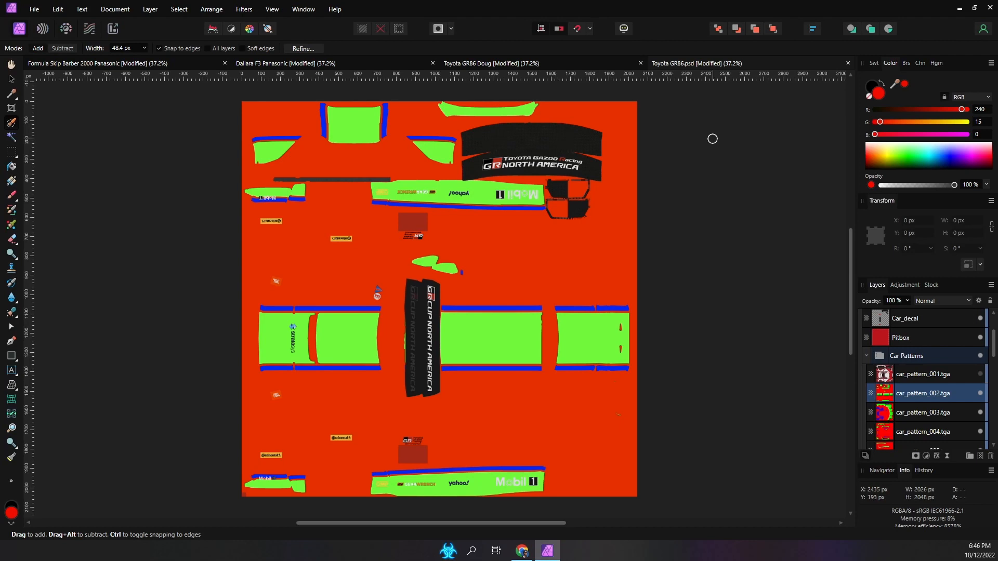
Step: Load the Car_decal layer's outline as a selection in the Toyota GR86 document and clear it again
{"action": "left_click", "coordinate": [11, 79]}
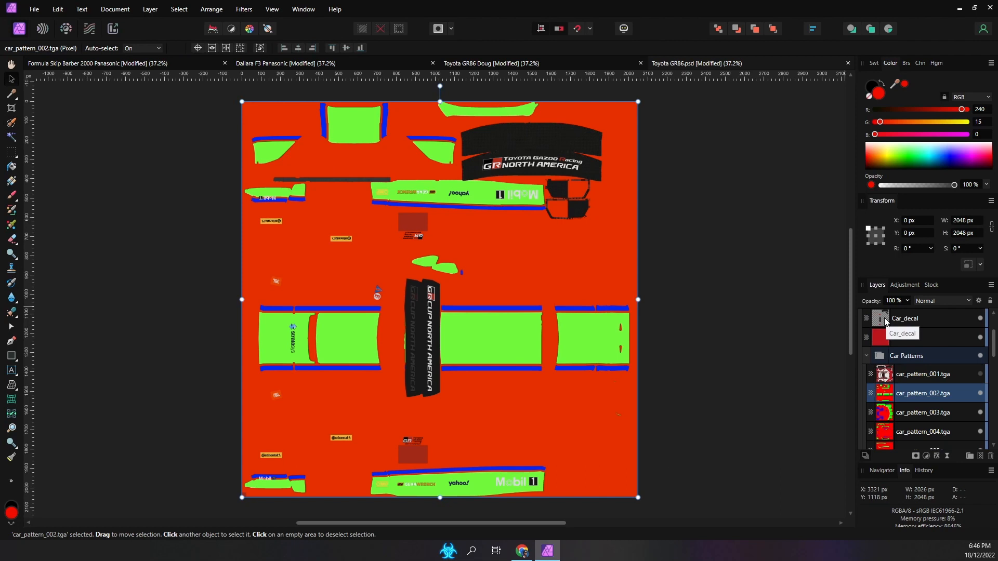
{"action": "key", "text": "ctrl"}
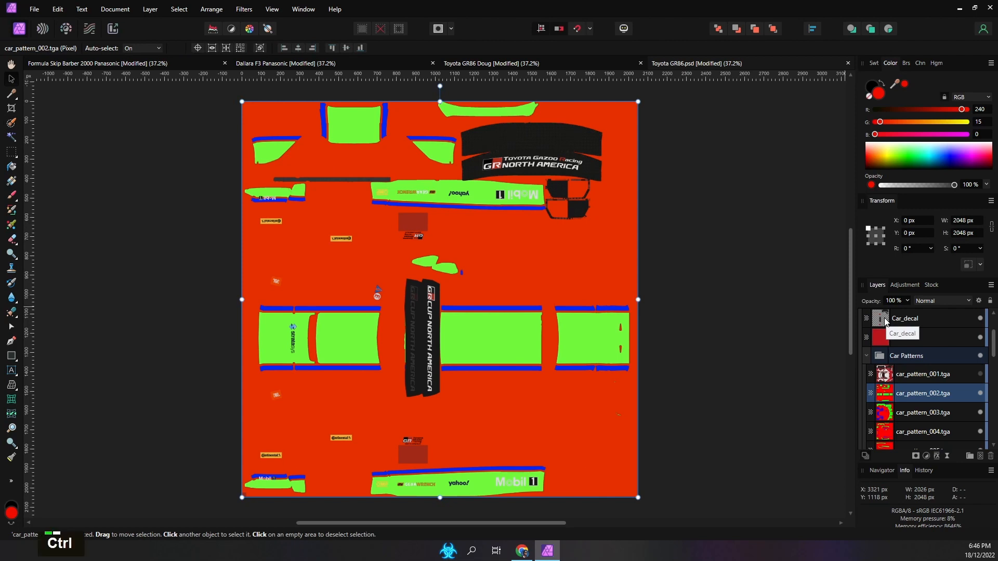
{"action": "left_click", "coordinate": [885, 320], "text": "ctrl"}
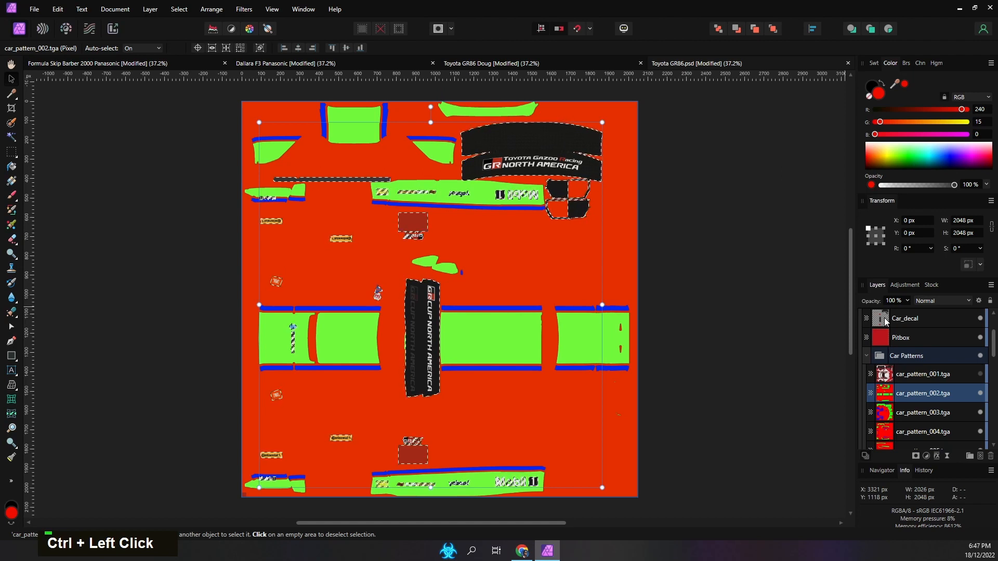
{"action": "key", "text": "Escape"}
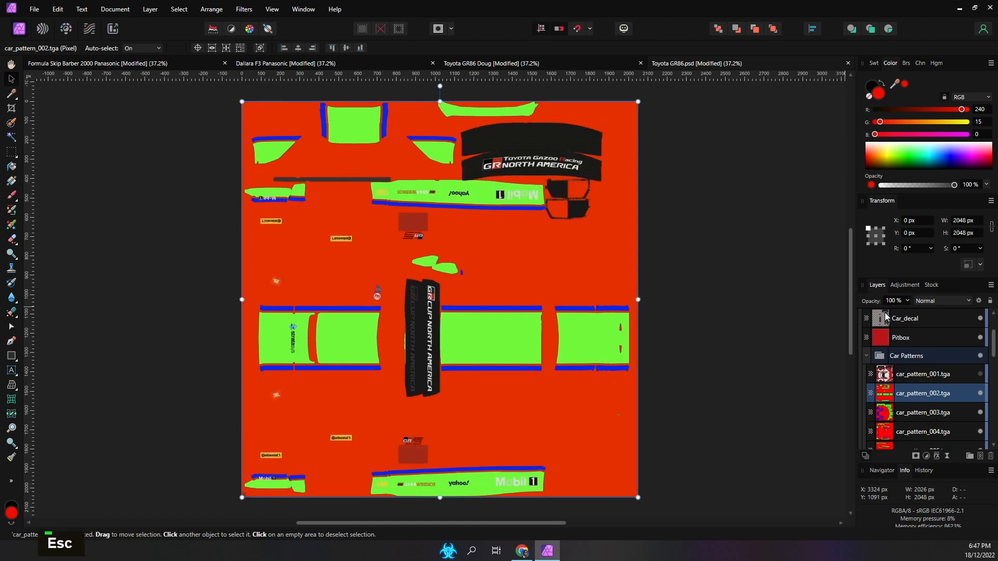
Step: Load the Composite Green channel as a pixel selection in the car_pattern_002.tga layer
{"action": "key", "text": "ctrl"}
{"action": "left_click", "coordinate": [921, 63]}
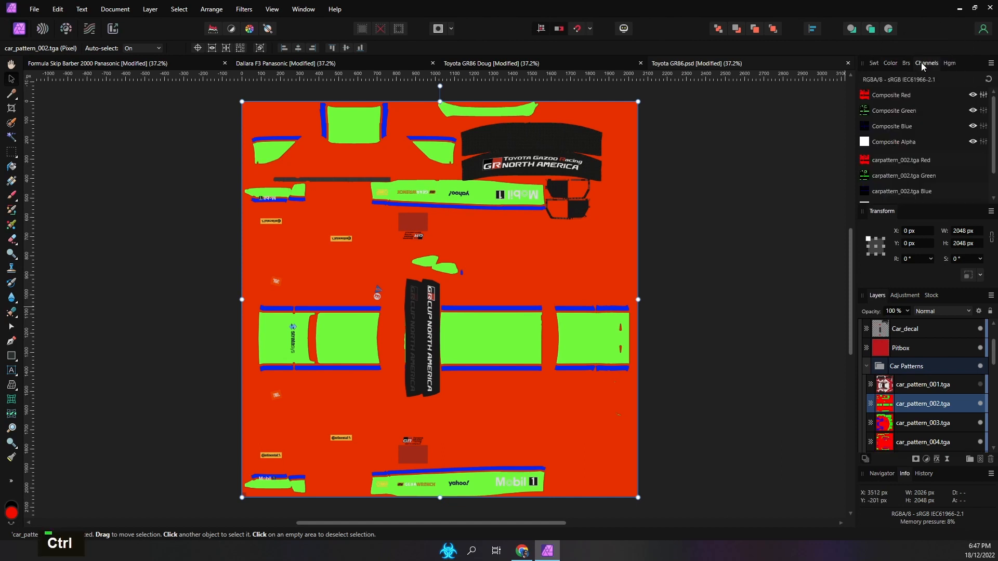
{"action": "left_click", "coordinate": [304, 9]}
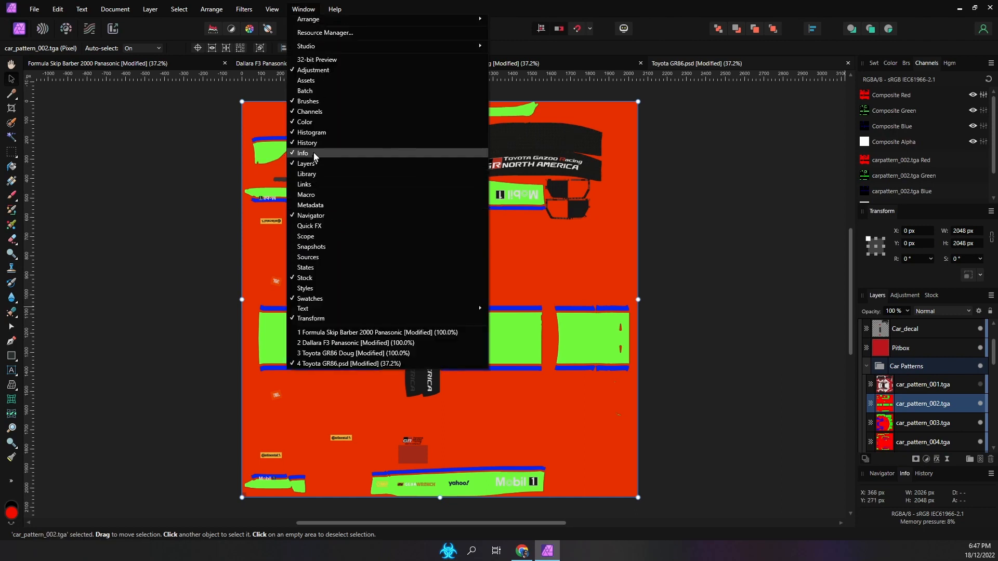
{"action": "key", "text": "ctrl"}
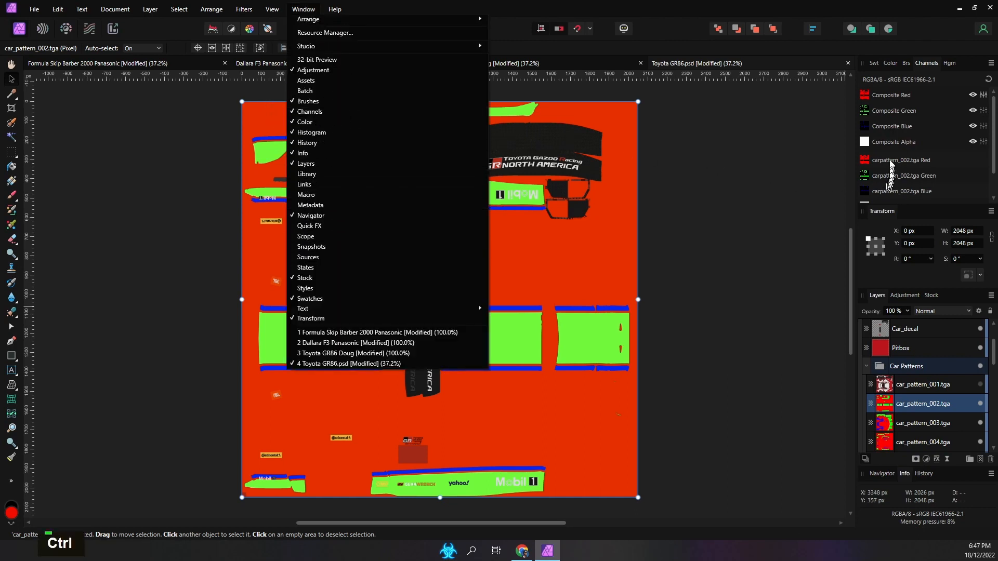
{"action": "right_click", "coordinate": [891, 115]}
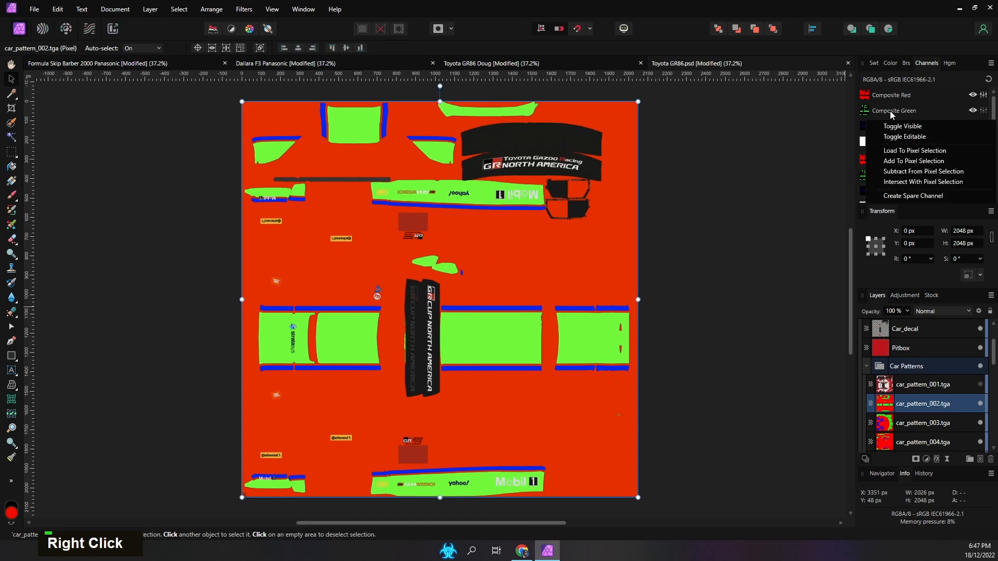
{"action": "left_click", "coordinate": [901, 150]}
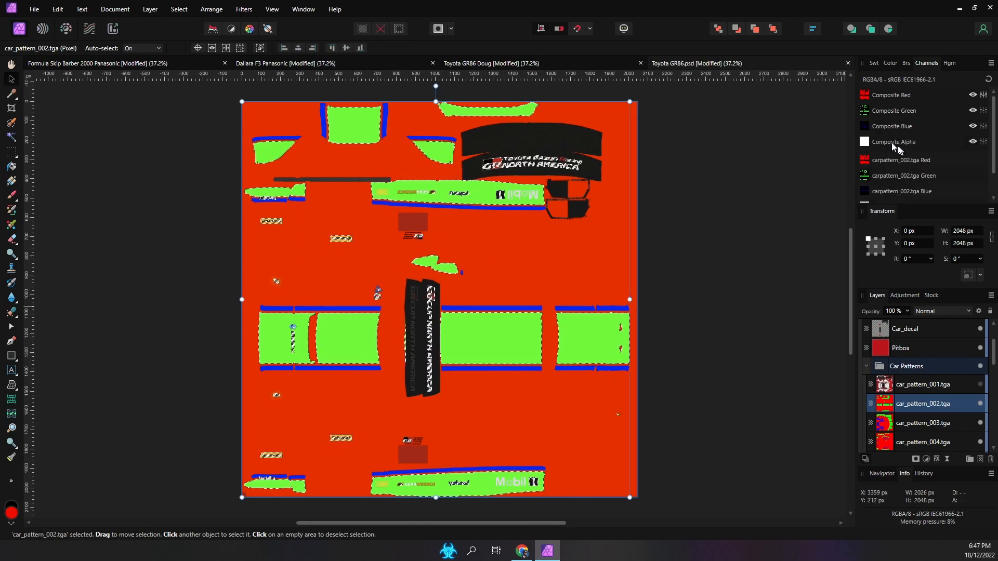
Step: Subtract the small sponsor decals from the green channel selection with the Selection Brush, and clear the whole selection
{"action": "left_click", "coordinate": [11, 123]}
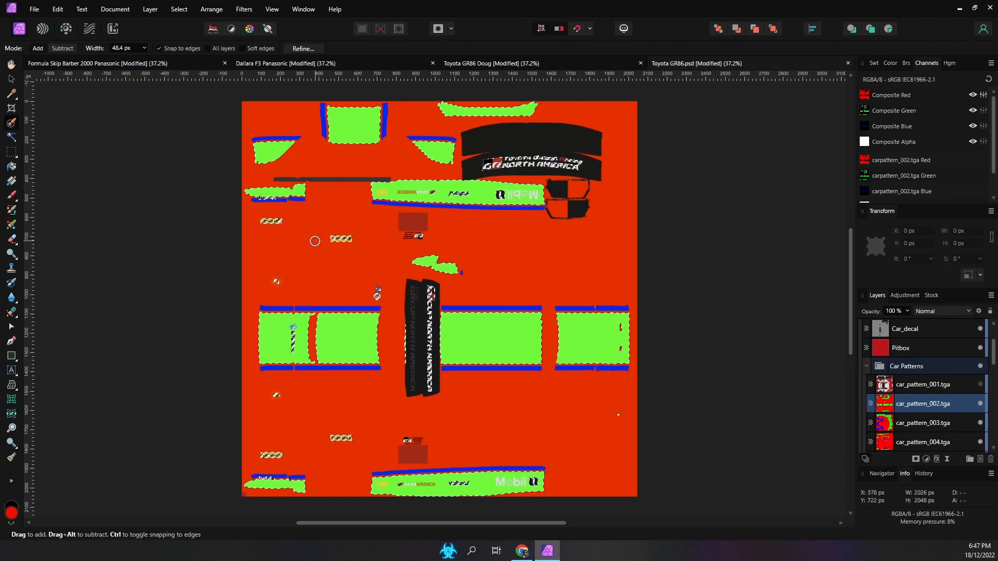
{"action": "left_click", "coordinate": [346, 239], "text": "alt"}
{"action": "key", "text": "alt"}
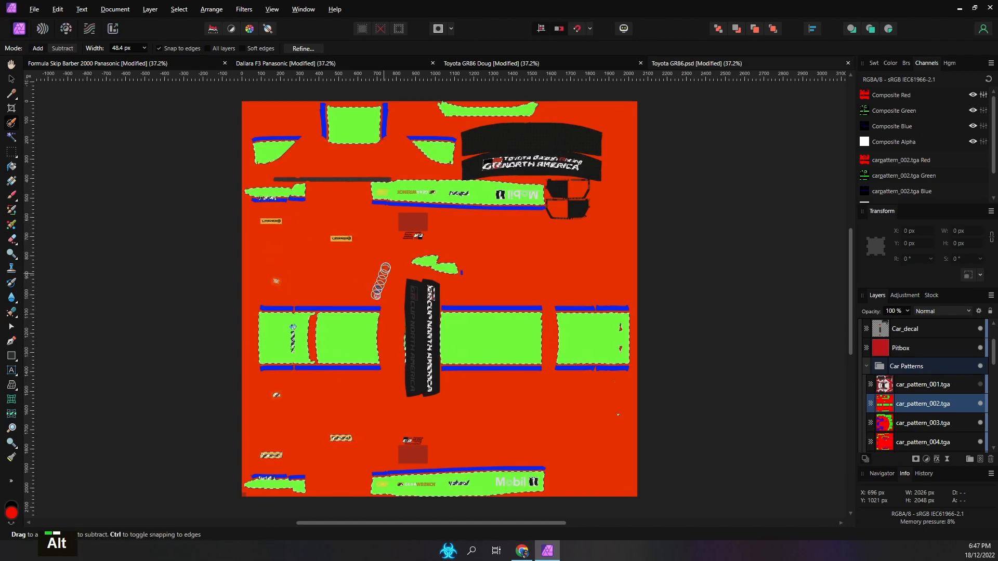
{"action": "left_click", "coordinate": [485, 161], "text": "alt"}
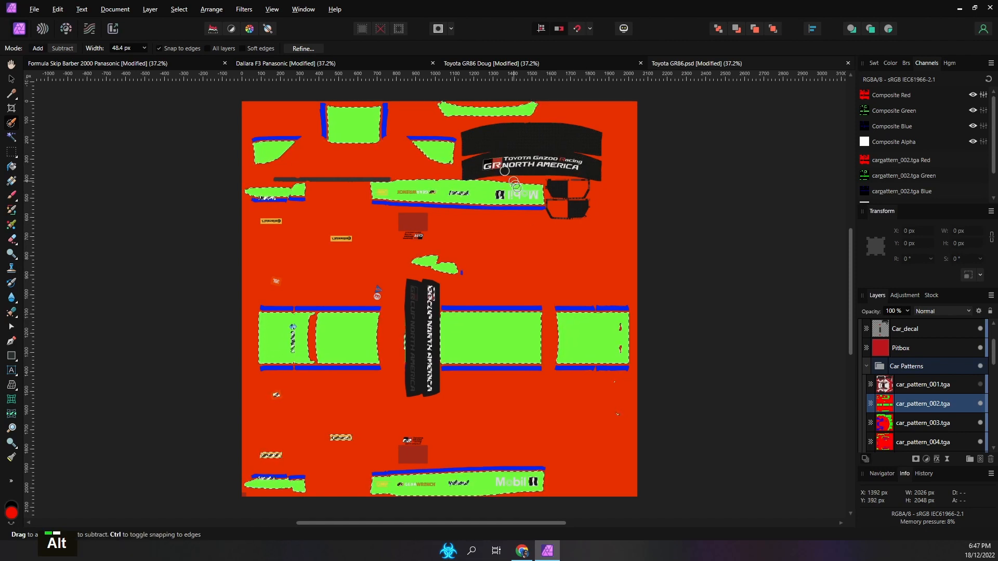
{"action": "left_click", "coordinate": [288, 400], "text": "alt"}
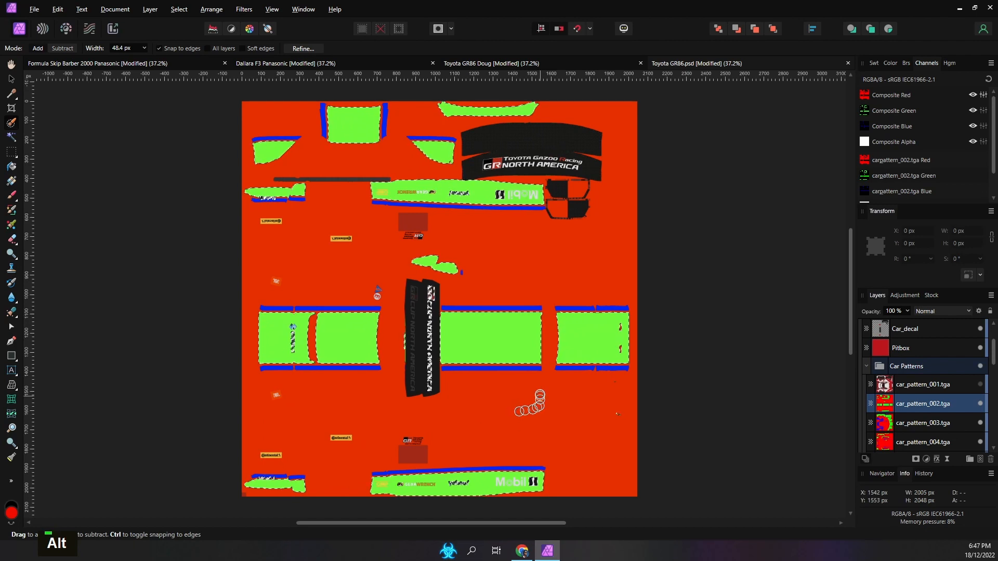
{"action": "left_click", "coordinate": [619, 408], "text": "alt"}
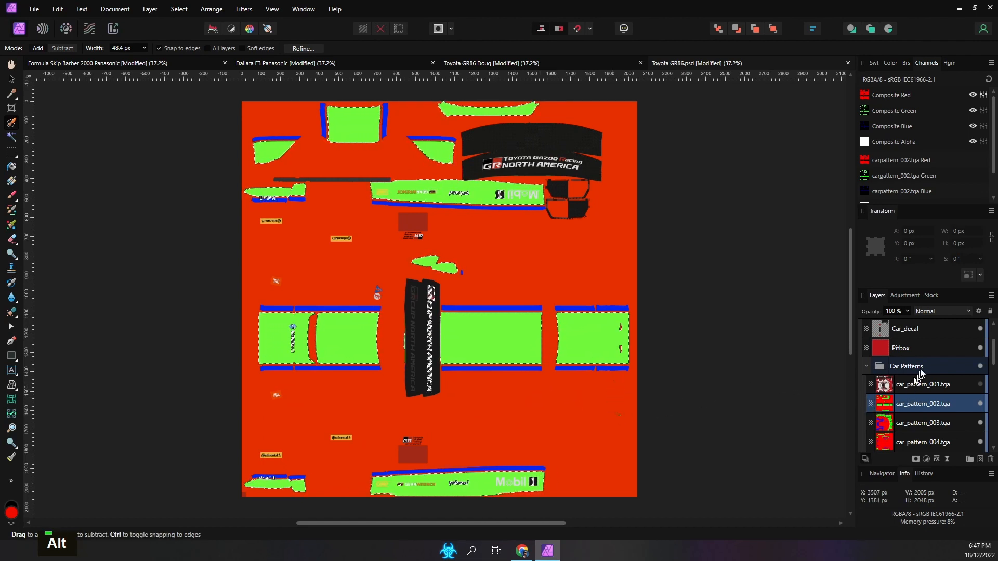
{"action": "key", "text": "Escape"}
Step: Target the Mask layer in the Turn Off Before Exporting group and brush-select the two black windshield banner shapes
{"action": "scroll", "coordinate": [927, 370], "scroll_direction": "up", "scroll_amount": 2}
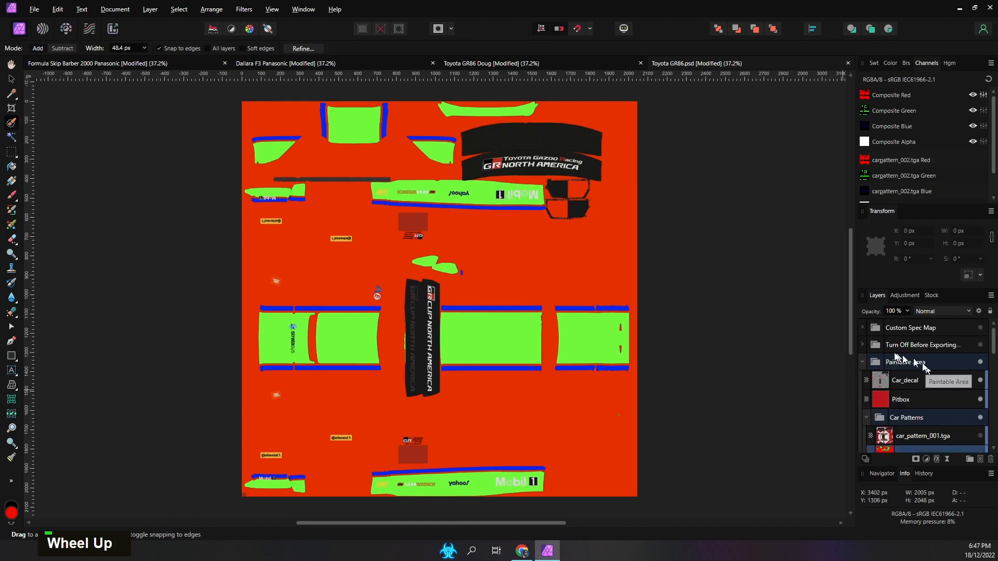
{"action": "left_click", "coordinate": [863, 345]}
{"action": "left_click", "coordinate": [895, 382]}
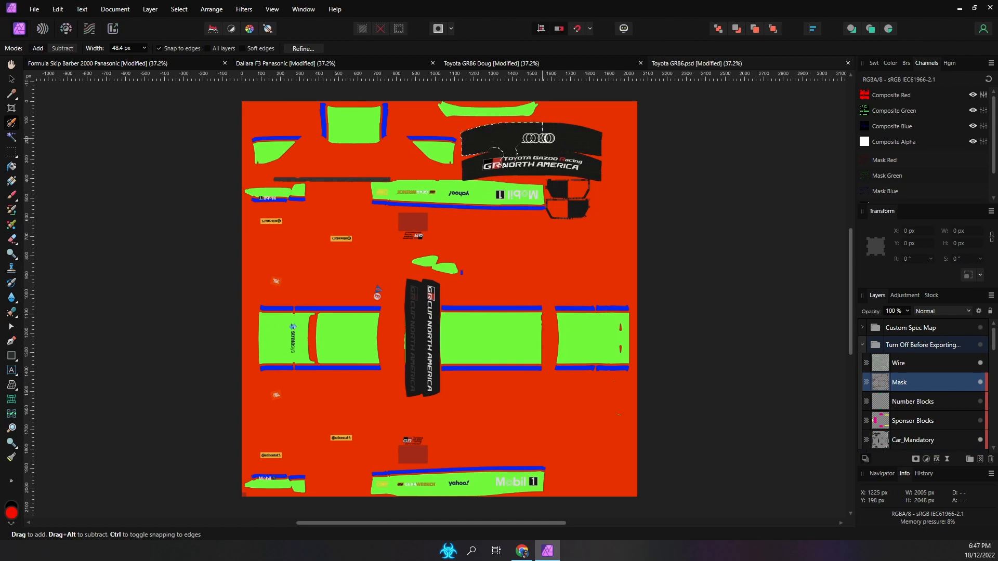
{"action": "mouse_move", "coordinate": [544, 137]}
{"action": "left_mouse_down"}
{"action": "mouse_move", "coordinate": [585, 140]}
{"action": "mouse_move", "coordinate": [551, 141]}
{"action": "mouse_move", "coordinate": [587, 151]}
{"action": "mouse_move", "coordinate": [590, 169]}
{"action": "mouse_move", "coordinate": [590, 156]}
{"action": "mouse_move", "coordinate": [487, 166]}
{"action": "left_mouse_up"}
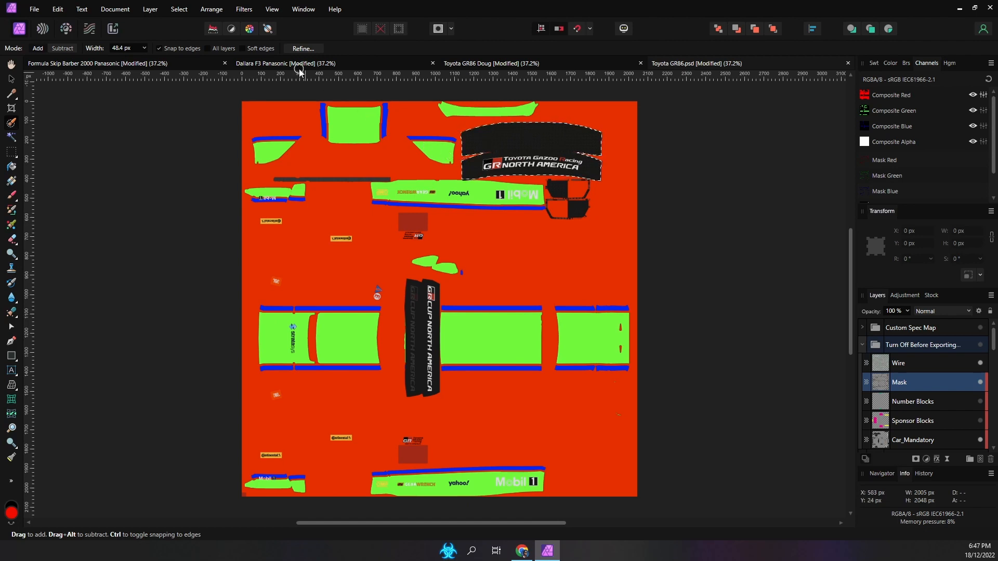
Step: Adjust the size of the windshield banner selection with Grow / Shrink
{"action": "left_click", "coordinate": [178, 8]}
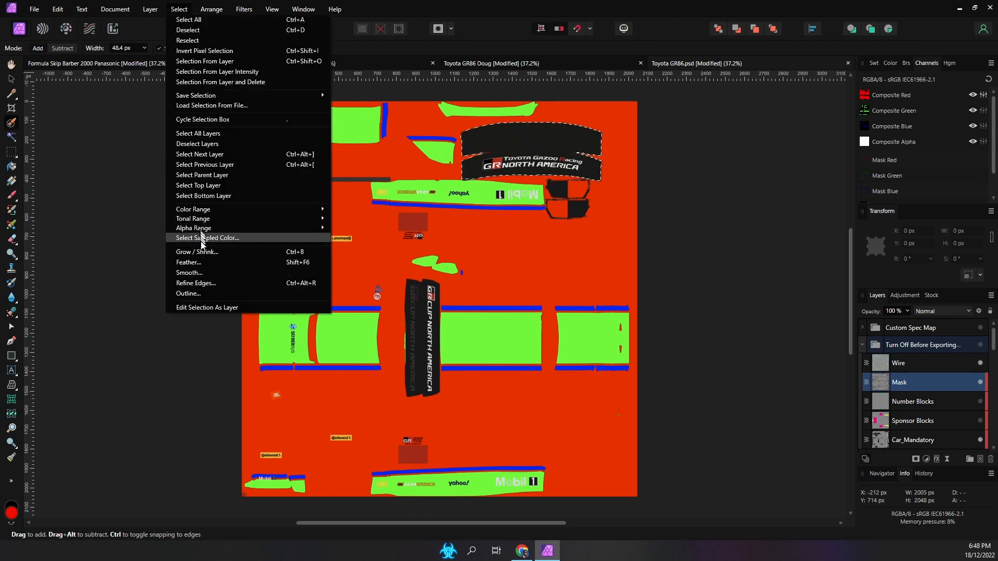
{"action": "left_click", "coordinate": [201, 252]}
{"action": "left_click_drag", "start_coordinate": [708, 478], "coordinate": [709, 482]}
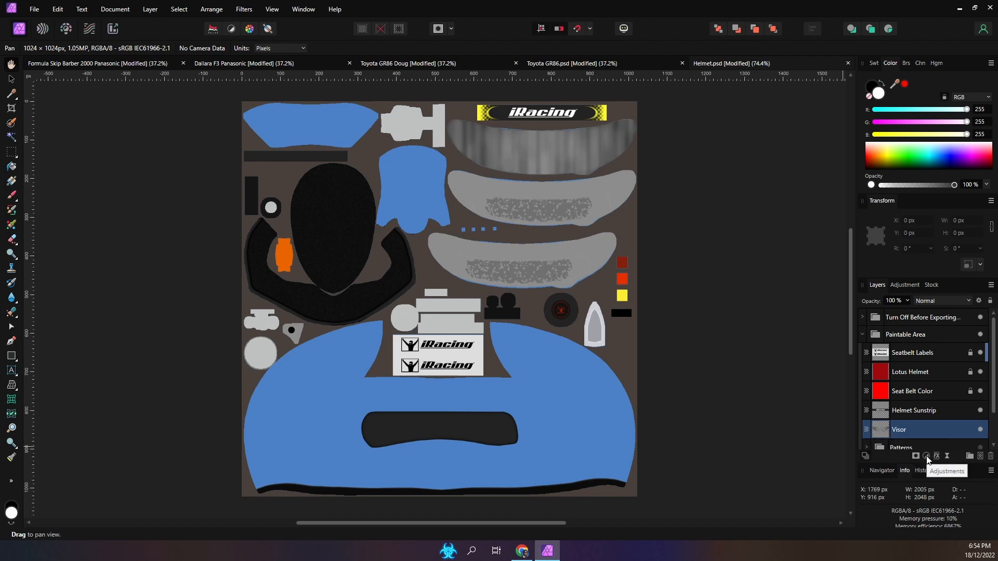
Step: Add a Recolor adjustment to the Visor layer of Helmet.psd with the hue set to 16°
{"action": "key", "text": "ctrl"}
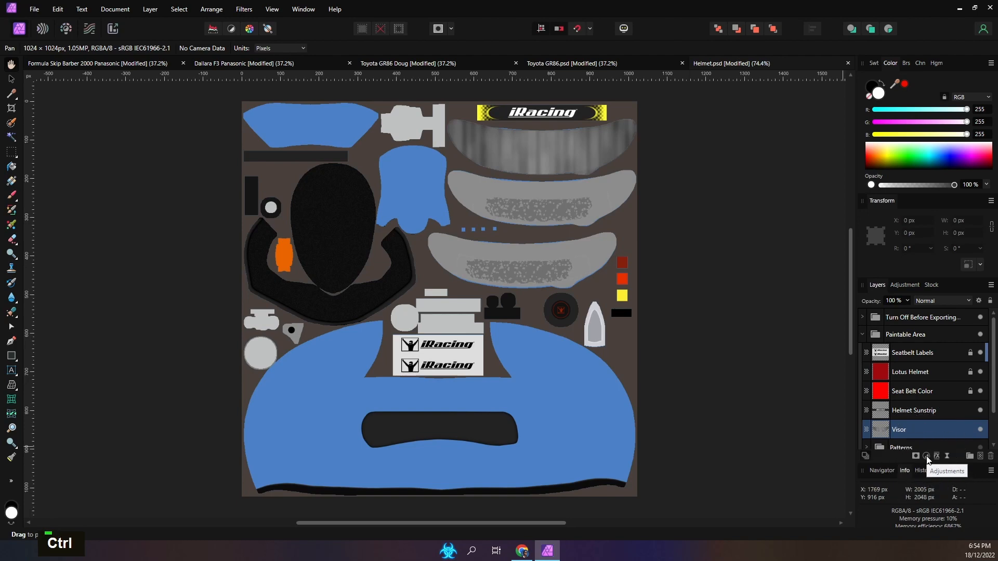
{"action": "left_click", "coordinate": [927, 457]}
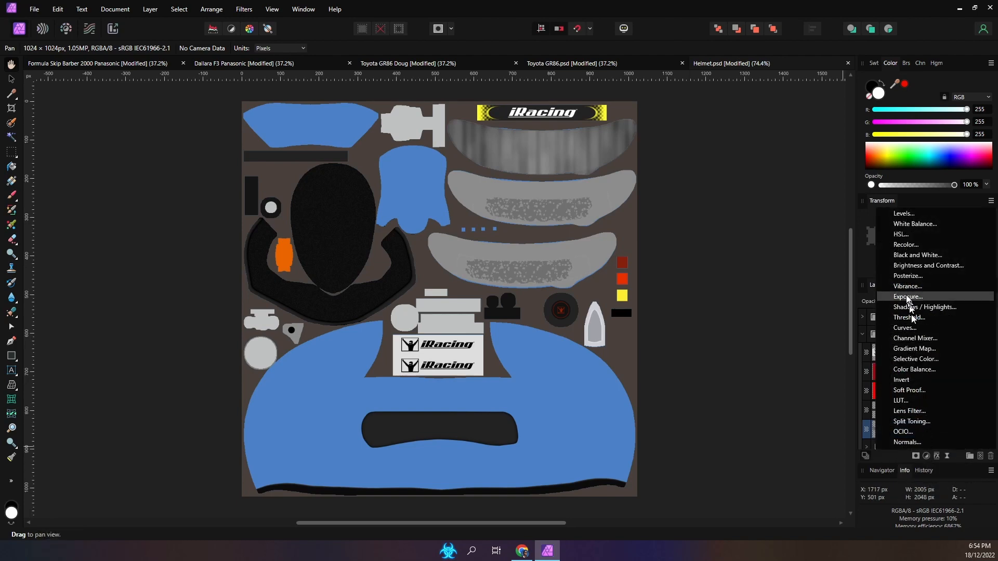
{"action": "left_click", "coordinate": [914, 245]}
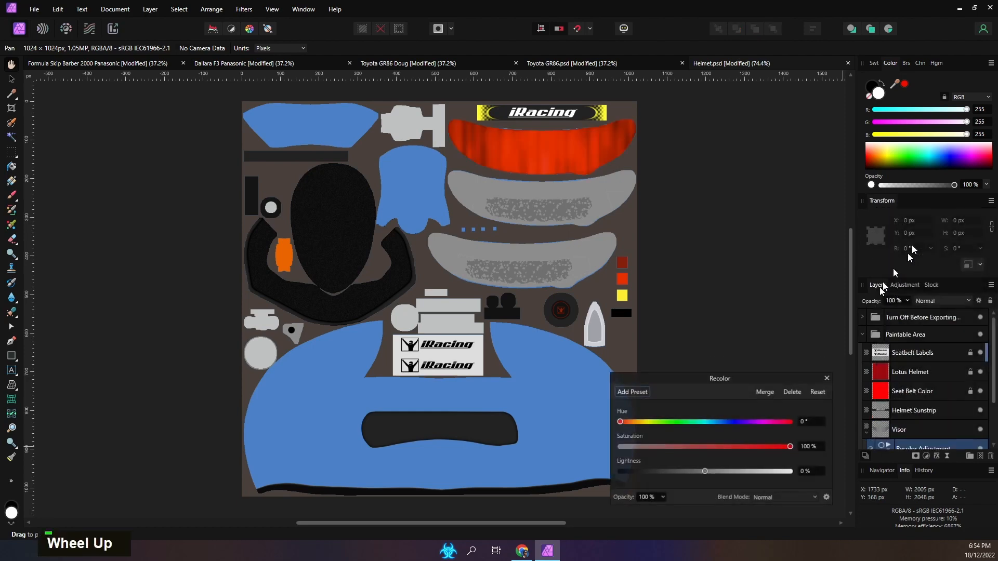
{"action": "left_click", "coordinate": [816, 421]}
{"action": "type", "text": "16"}
{"action": "key", "text": "Return"}
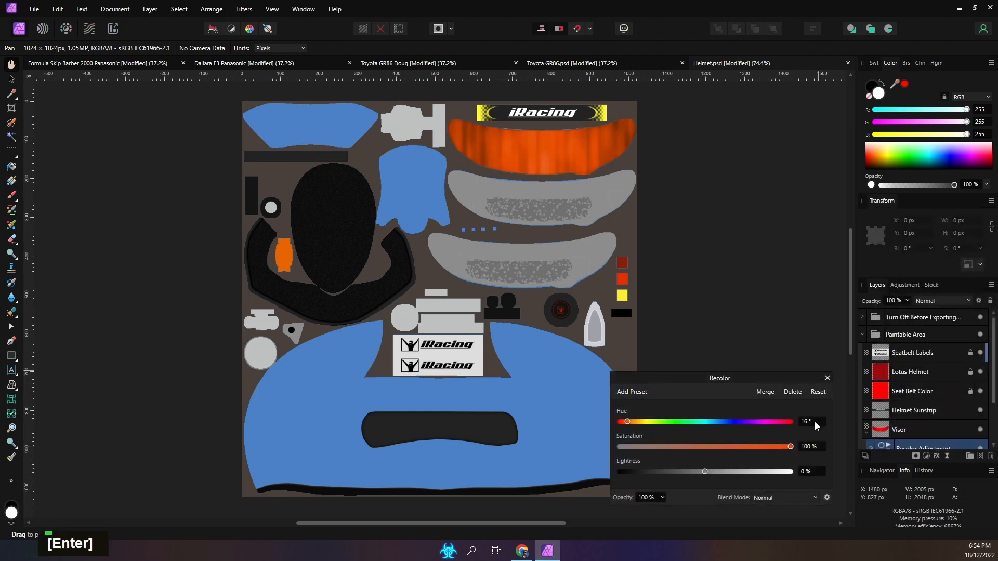
{"action": "left_click", "coordinate": [827, 378]}
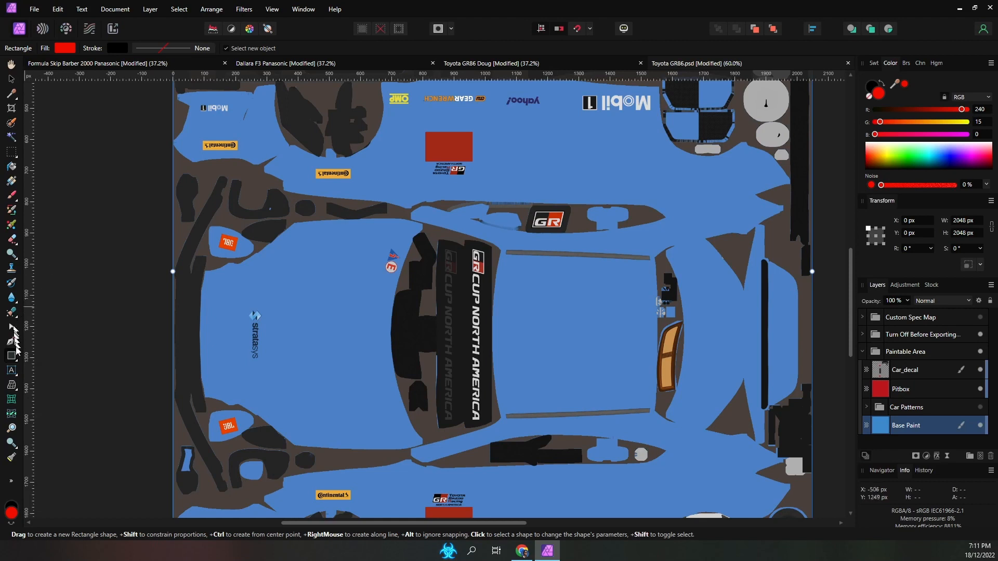
Step: Draw a red rectangle about 409 × 226 px on the car's roof in Toyota GR86.psd and set its fill noise to 73%
{"action": "left_click_drag", "start_coordinate": [513, 274], "coordinate": [641, 343]}
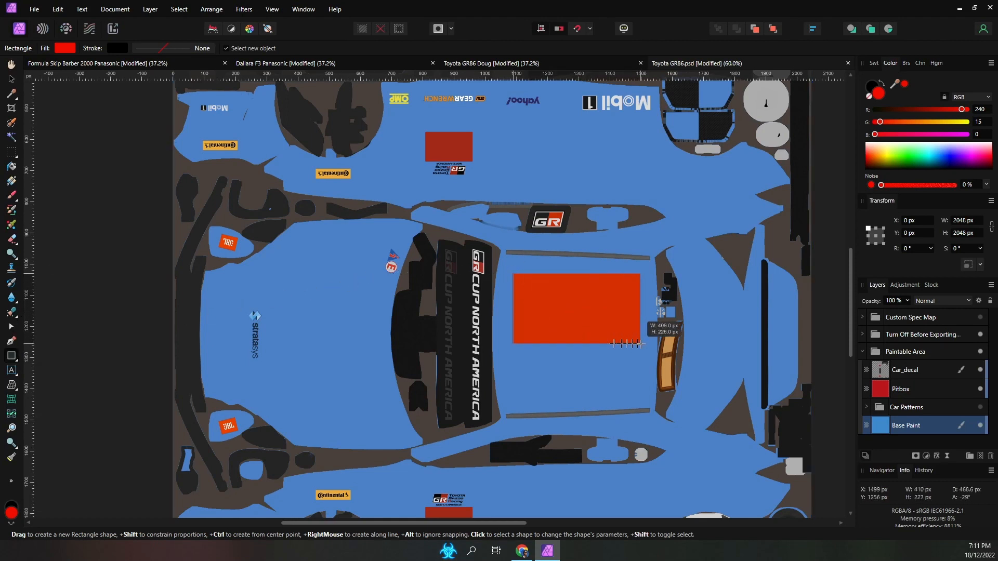
{"action": "left_click", "coordinate": [65, 48]}
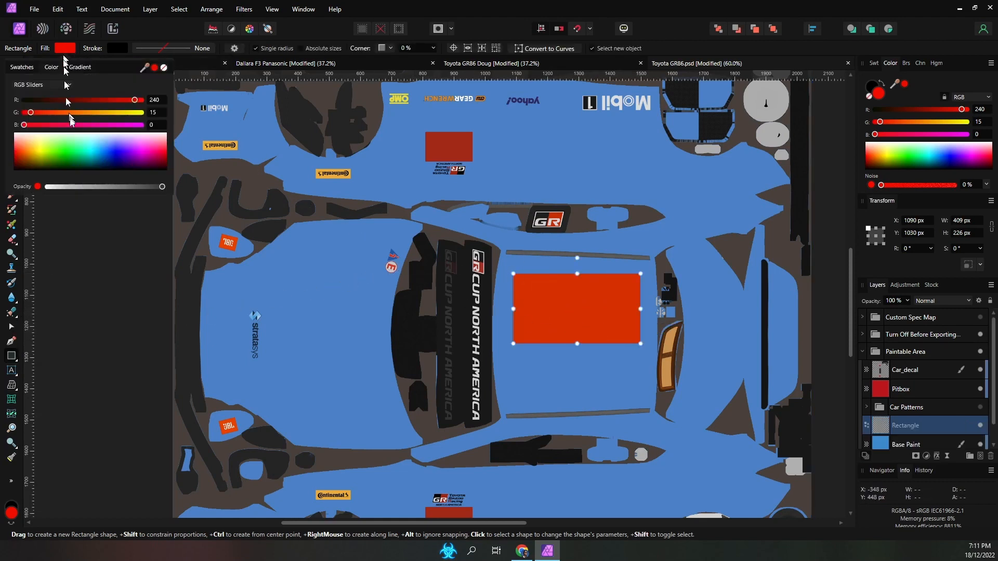
{"action": "left_click", "coordinate": [31, 185]}
{"action": "left_click_drag", "start_coordinate": [40, 186], "coordinate": [129, 198]}
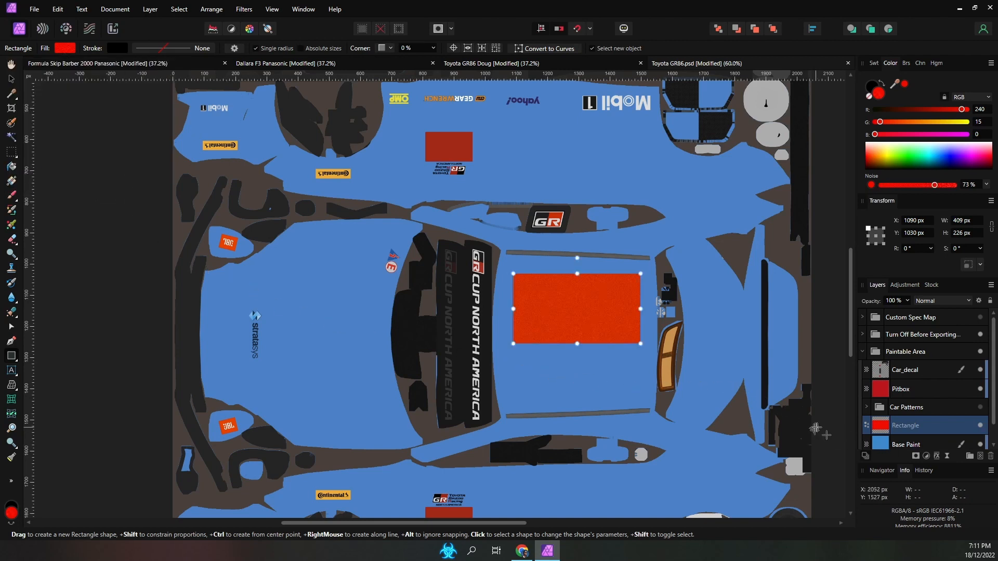
Step: Run the monochromatic Add Noise filter with Uniform distribution on the Base Paint layer and lower its intensity
{"action": "double_click", "coordinate": [882, 448]}
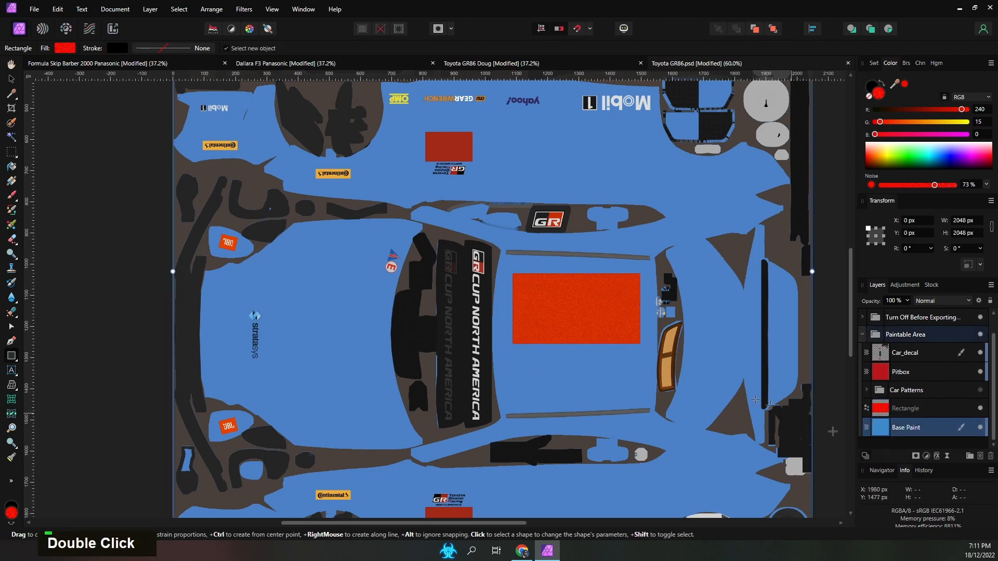
{"action": "left_click", "coordinate": [243, 9]}
{"action": "mouse_move", "coordinate": [260, 61]}
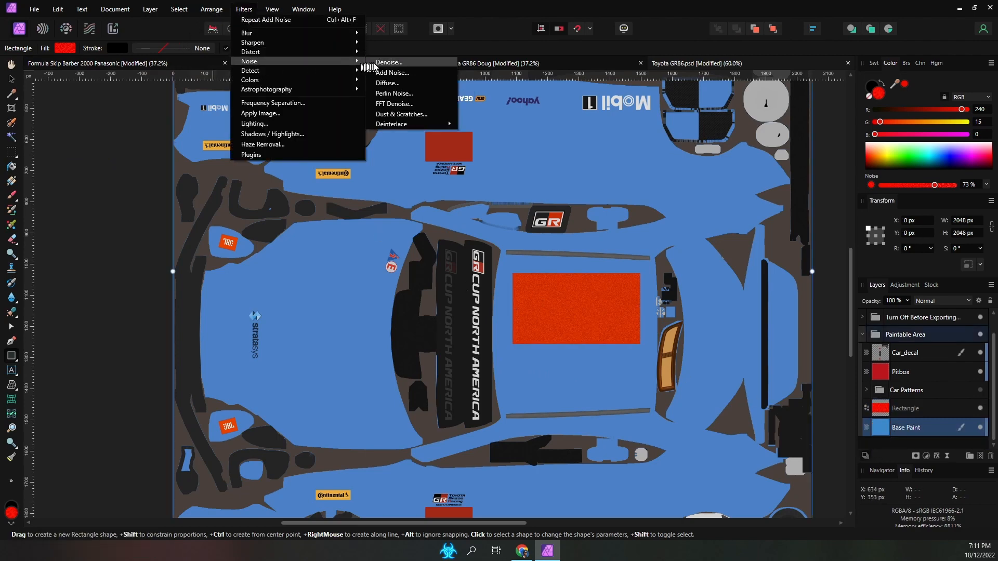
{"action": "left_click", "coordinate": [396, 75]}
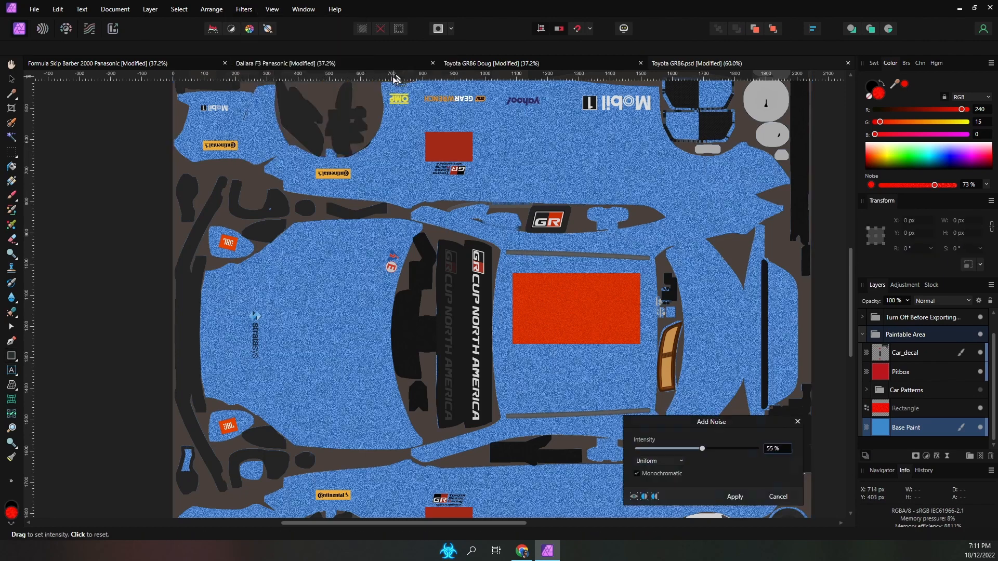
{"action": "left_click_drag", "start_coordinate": [702, 449], "coordinate": [670, 450]}
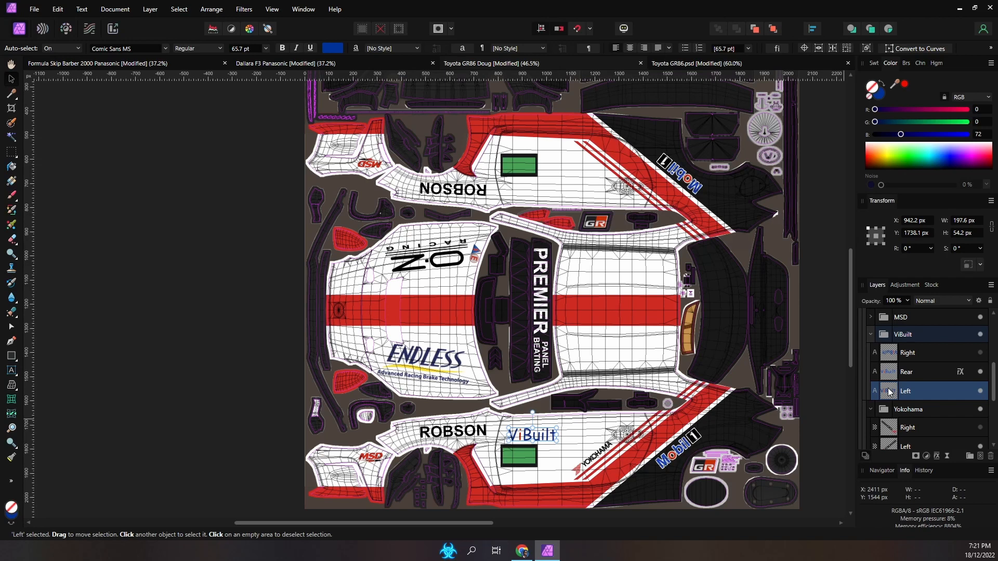
Step: Duplicate the Left text layer in the ViBuilt group and rotate the copy left twice to turn it upside down
{"action": "key", "text": "ctrl+j"}
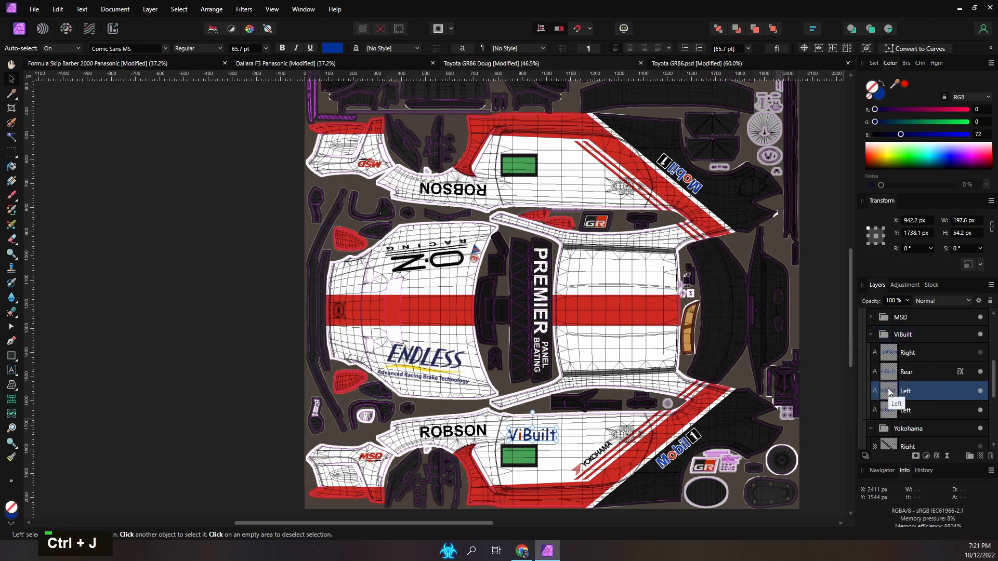
{"action": "right_click", "coordinate": [532, 434]}
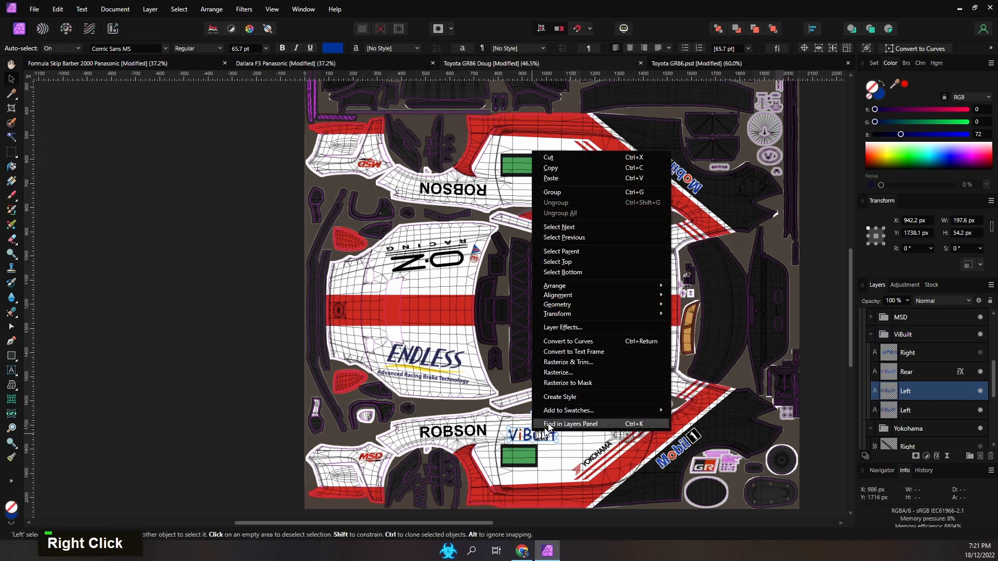
{"action": "key", "text": "ctrl"}
{"action": "mouse_move", "coordinate": [578, 314]}
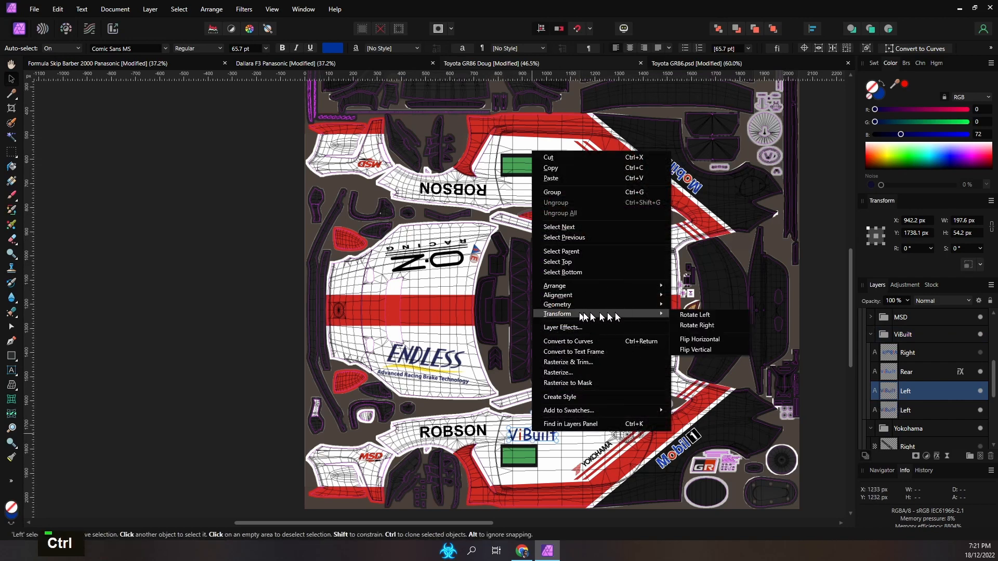
{"action": "left_click", "coordinate": [691, 315]}
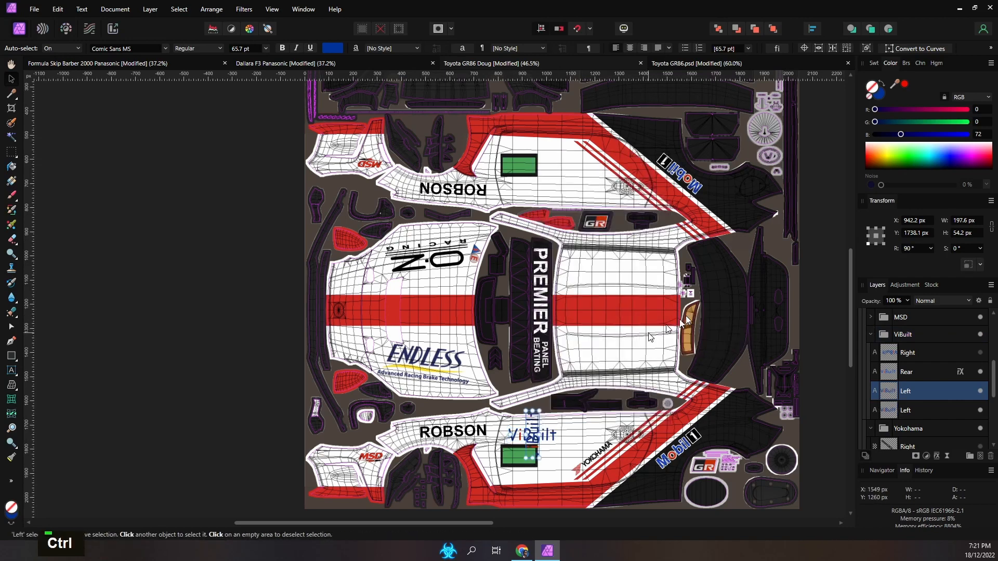
{"action": "right_click", "coordinate": [532, 427]}
{"action": "mouse_move", "coordinate": [577, 301]}
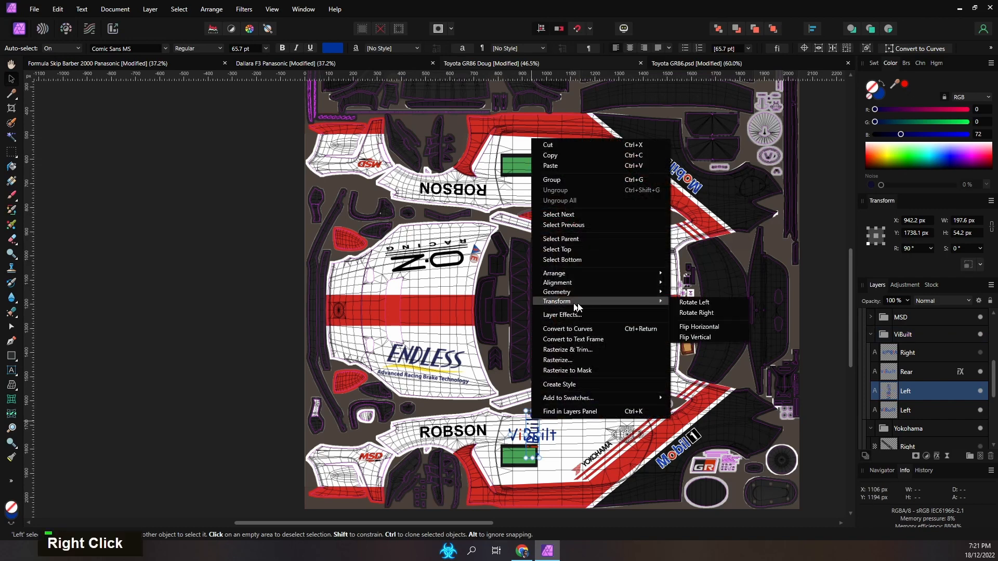
{"action": "left_click", "coordinate": [686, 305]}
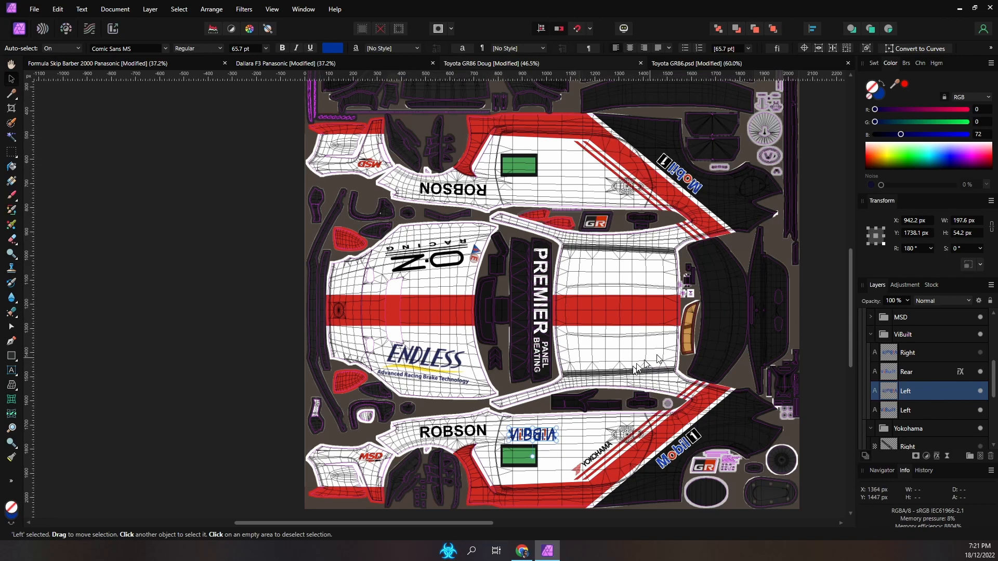
Step: Move the rotated ViBuilt copy to the car's opposite side by setting its Y position to 650 px
{"action": "left_click", "coordinate": [917, 233]}
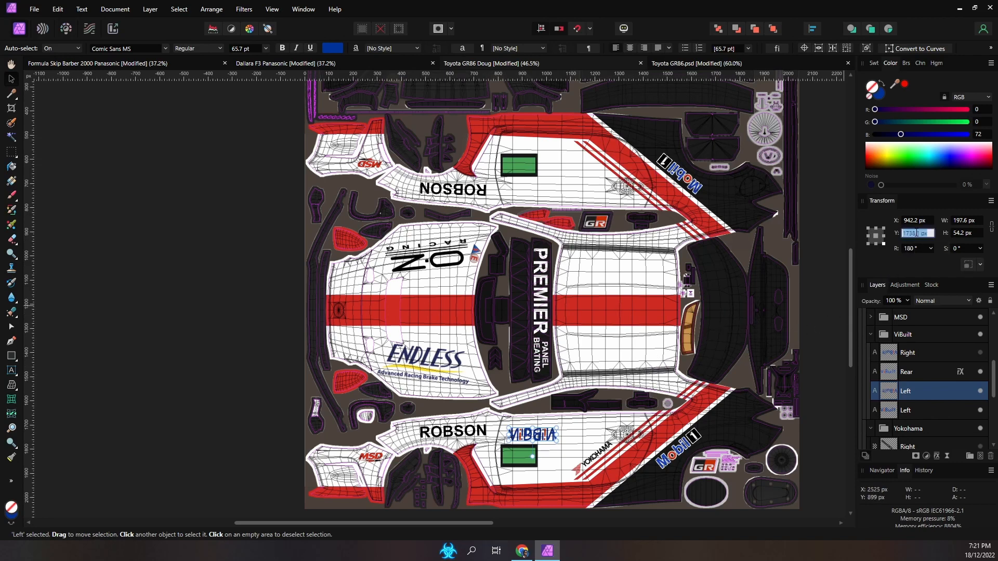
{"action": "type", "text": "650"}
{"action": "key", "text": "Return"}
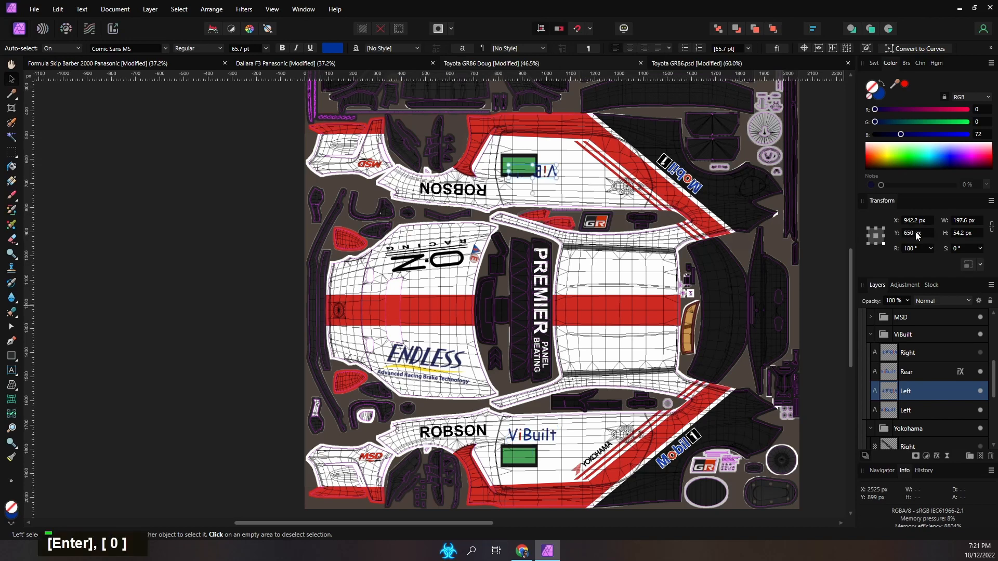
Step: Nudge the upside-down ViBuilt copy down to a Y position of 719 px so it sits below the green panel
{"action": "key", "text": "Down"}
{"action": "key", "text": "Down"}
{"action": "key", "text": "Down"}
{"action": "key", "text": "Down"}
{"action": "key", "text": "Down"}
{"action": "key", "text": "Down"}
{"action": "key", "text": "Down"}
{"action": "key", "text": "Down"}
{"action": "key", "text": "Down"}
{"action": "key", "text": "Down"}
{"action": "key", "text": "Down"}
{"action": "key", "text": "Down"}
{"action": "key", "text": "Down"}
{"action": "key", "text": "Down"}
{"action": "key", "text": "Down"}
{"action": "key", "text": "Down"}
{"action": "key", "text": "Down"}
{"action": "key", "text": "Down"}
{"action": "key", "text": "Down"}
{"action": "key", "text": "Down"}
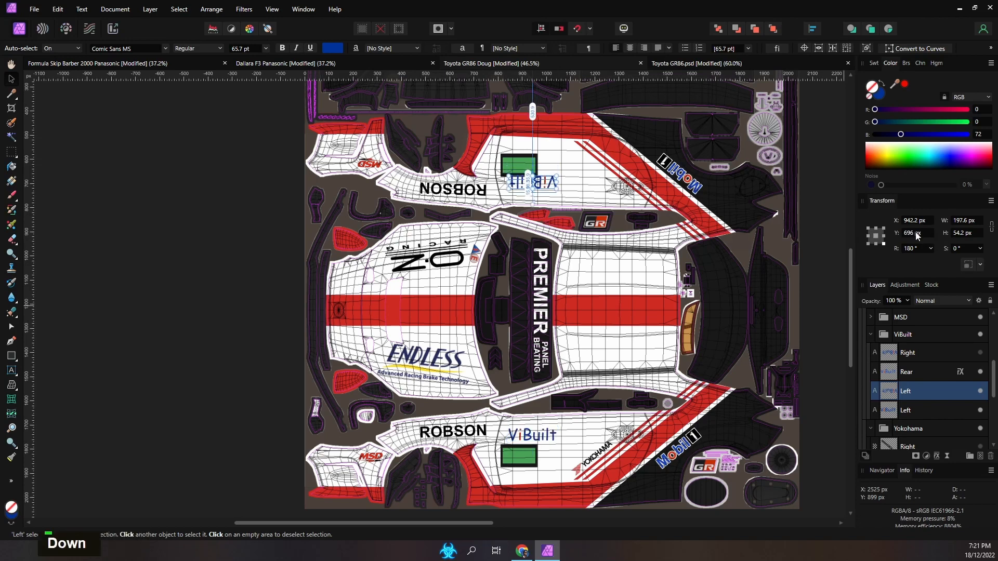
{"action": "key", "text": "Down"}
{"action": "key", "text": "Down"}
{"action": "key", "text": "Down"}
{"action": "key", "text": "Down"}
{"action": "key", "text": "Down"}
{"action": "key", "text": "Down"}
{"action": "key", "text": "Down"}
{"action": "key", "text": "Down"}
{"action": "key", "text": "Down"}
{"action": "key", "text": "Down"}
{"action": "key", "text": "Down"}
{"action": "key", "text": "Down"}
{"action": "key", "text": "Down"}
{"action": "key", "text": "Down"}
{"action": "key", "text": "Down"}
{"action": "key", "text": "Down"}
{"action": "key", "text": "Down"}
{"action": "key", "text": "Down"}
{"action": "key", "text": "Down"}
{"action": "key", "text": "Down"}
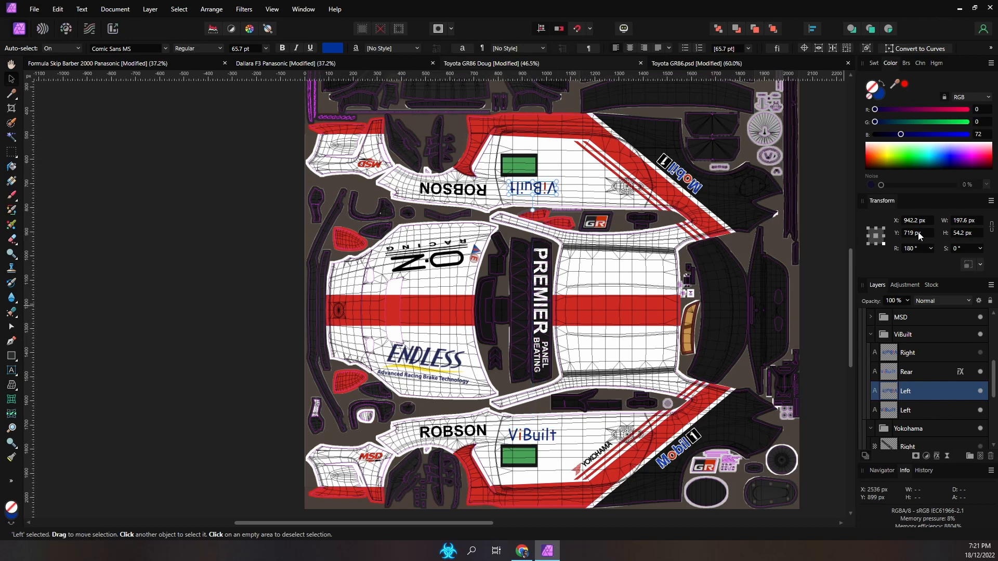
Step: Duplicate the Left layer in the Yokohama group and turn the copy 180° with two 90° rotations
{"action": "scroll", "coordinate": [905, 359], "scroll_direction": "down", "scroll_amount": 3}
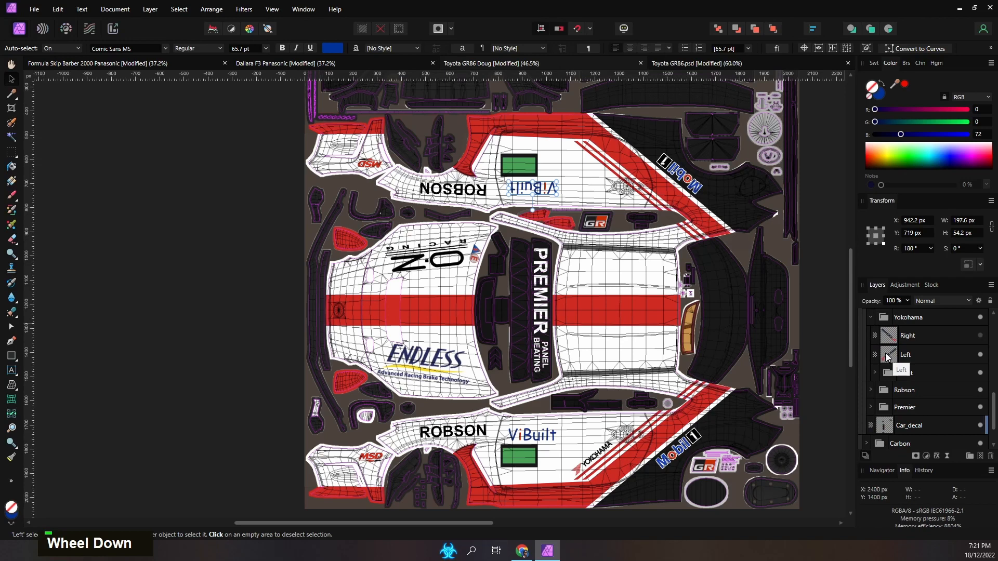
{"action": "left_click", "coordinate": [889, 356]}
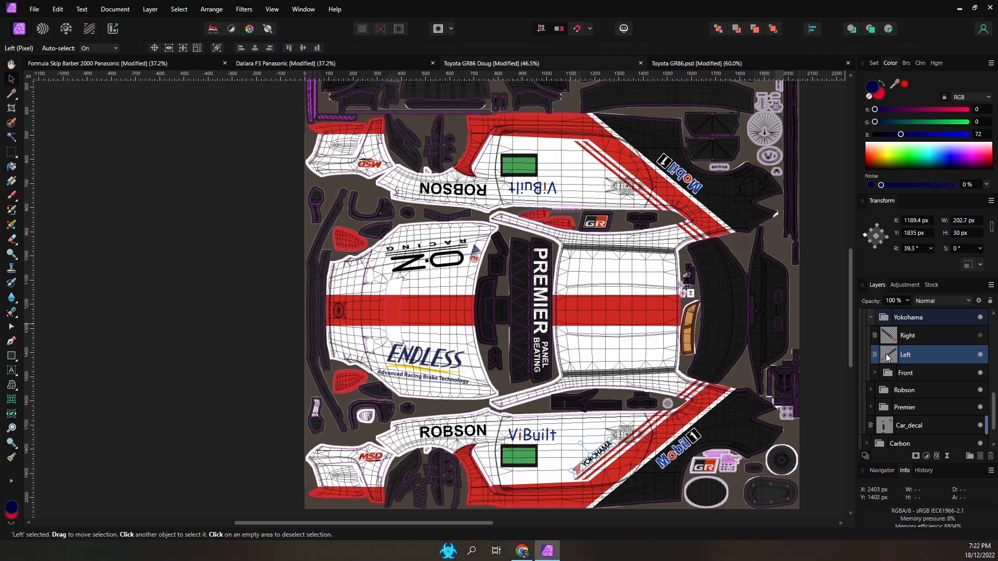
{"action": "key", "text": "ctrl+j"}
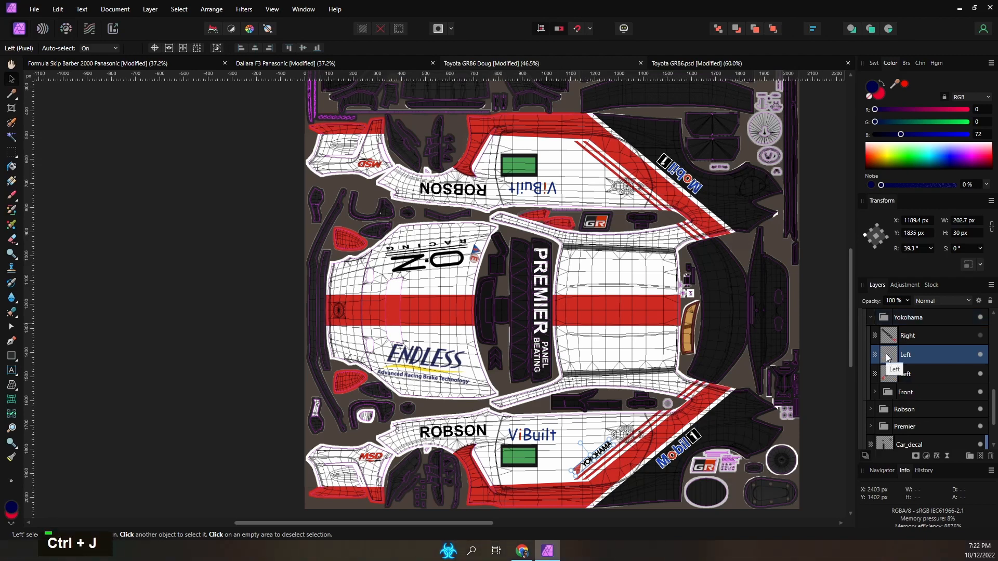
{"action": "right_click", "coordinate": [606, 453]}
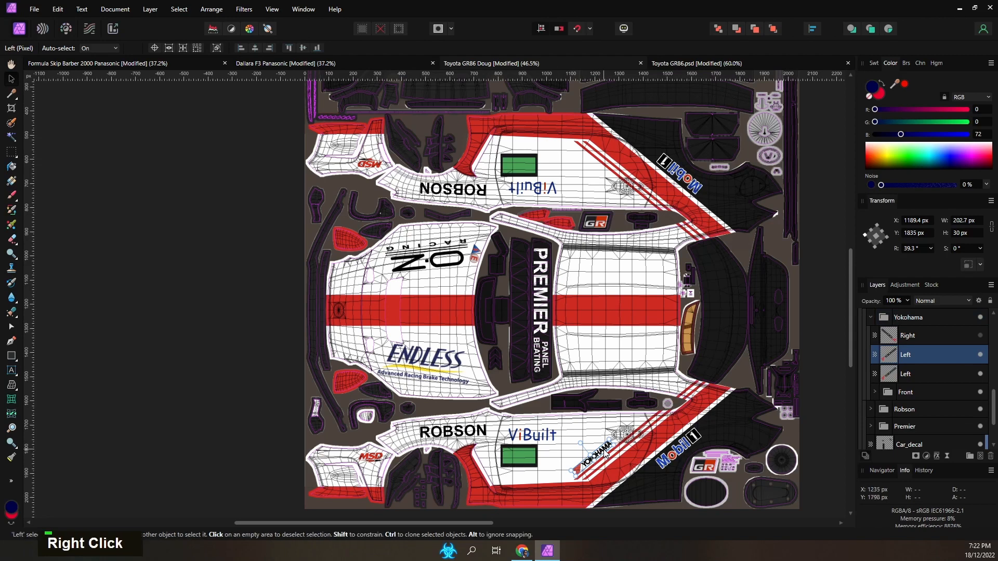
{"action": "double_click", "coordinate": [670, 331]}
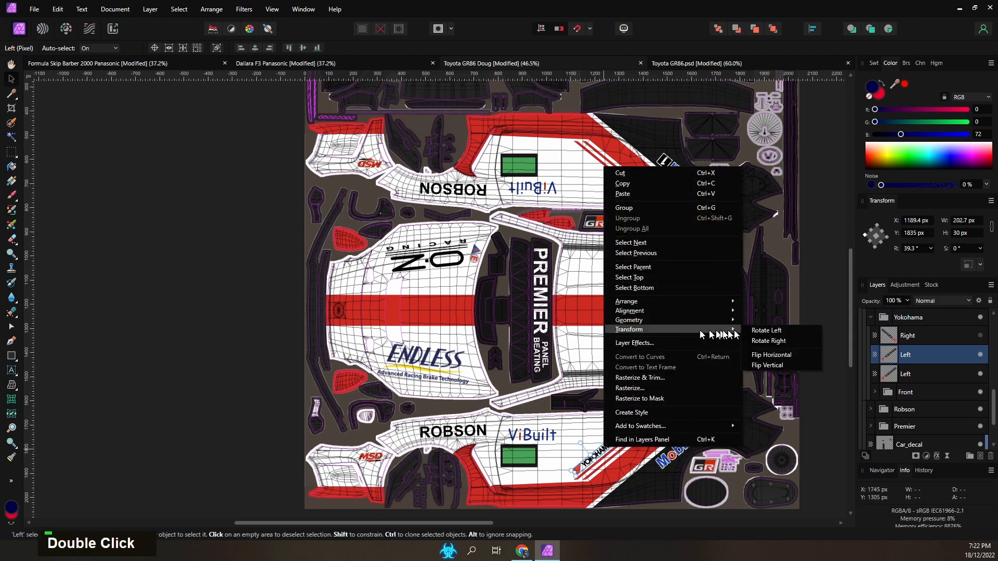
{"action": "left_click", "coordinate": [768, 340]}
{"action": "right_click", "coordinate": [587, 452]}
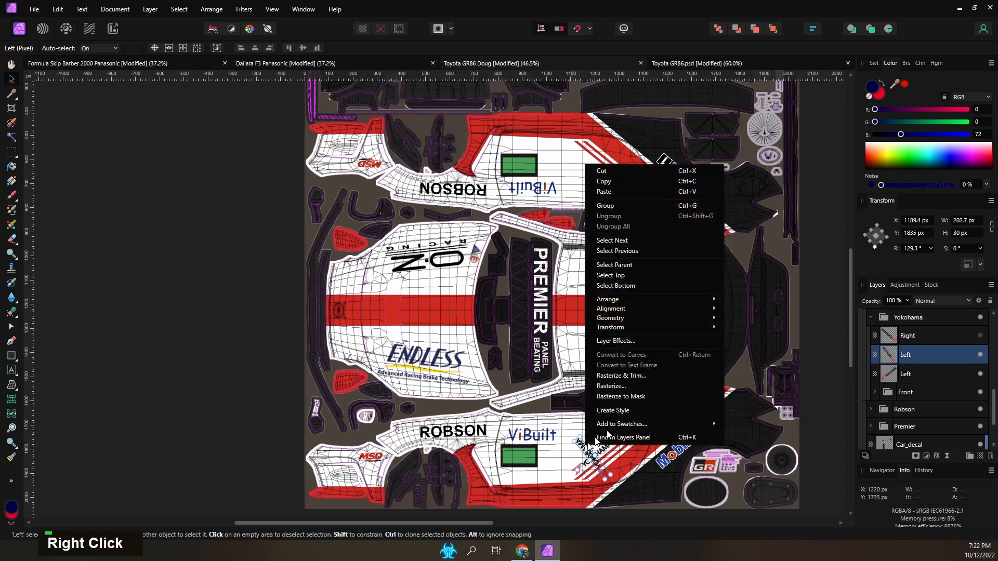
{"action": "mouse_move", "coordinate": [671, 327]}
{"action": "left_click", "coordinate": [731, 328]}
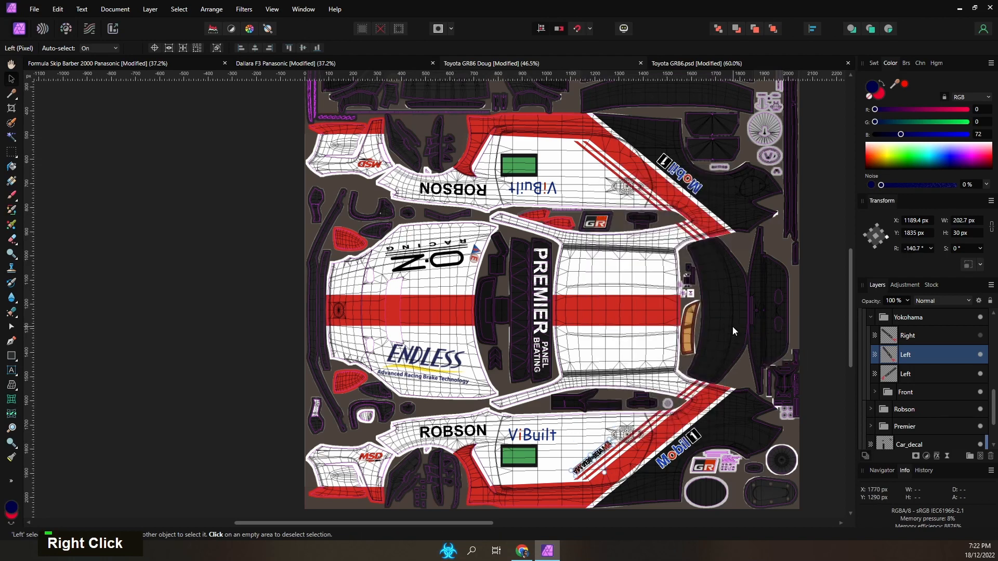
Step: Set the Yokohama copy's rotation to 140.7° and its Y position to 700 px on the car's opposite side
{"action": "left_click", "coordinate": [920, 248]}
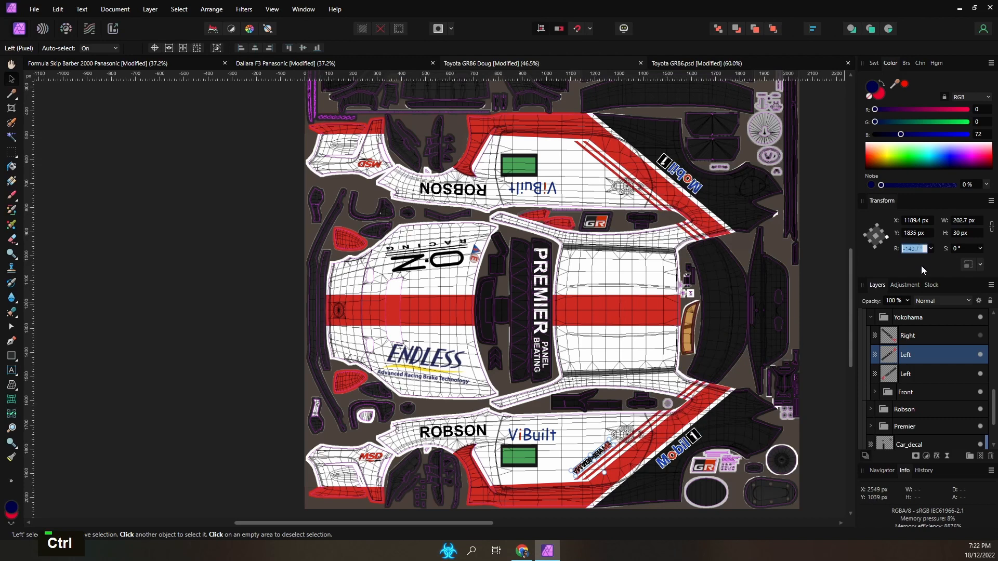
{"action": "key", "text": "Home"}
{"action": "key", "text": "Delete"}
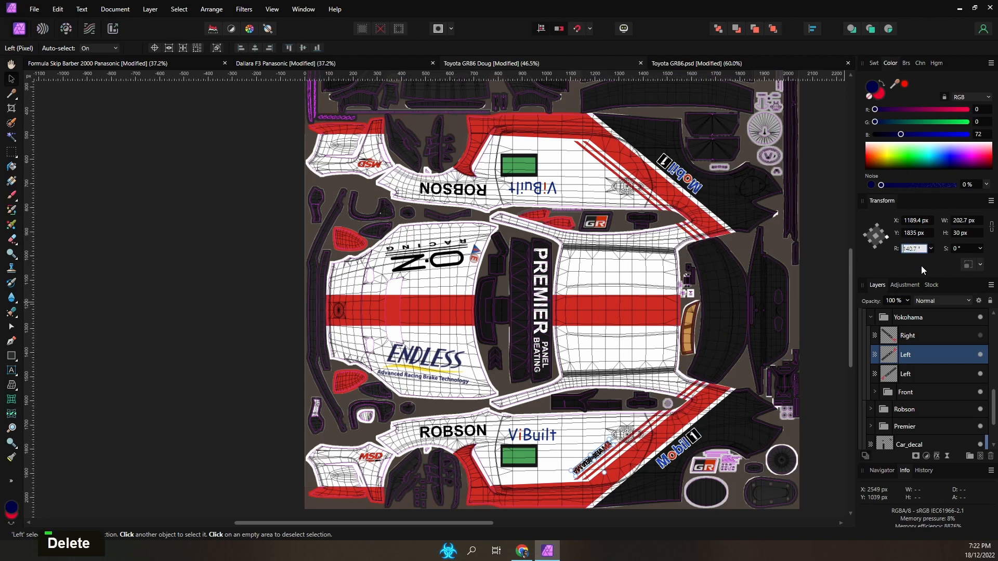
{"action": "key", "text": "Return"}
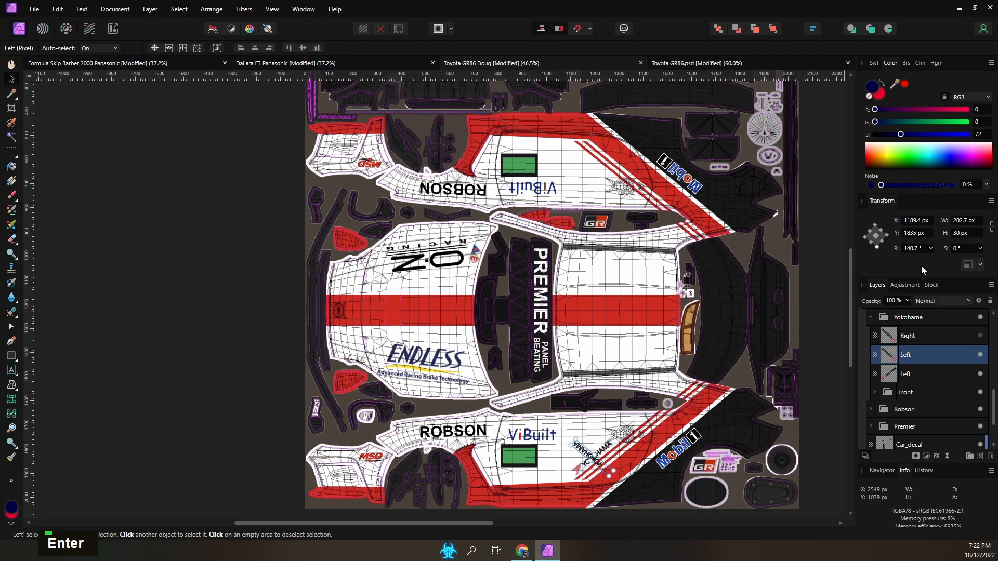
{"action": "left_click", "coordinate": [919, 233]}
{"action": "type", "text": "700"}
{"action": "key", "text": "Return"}
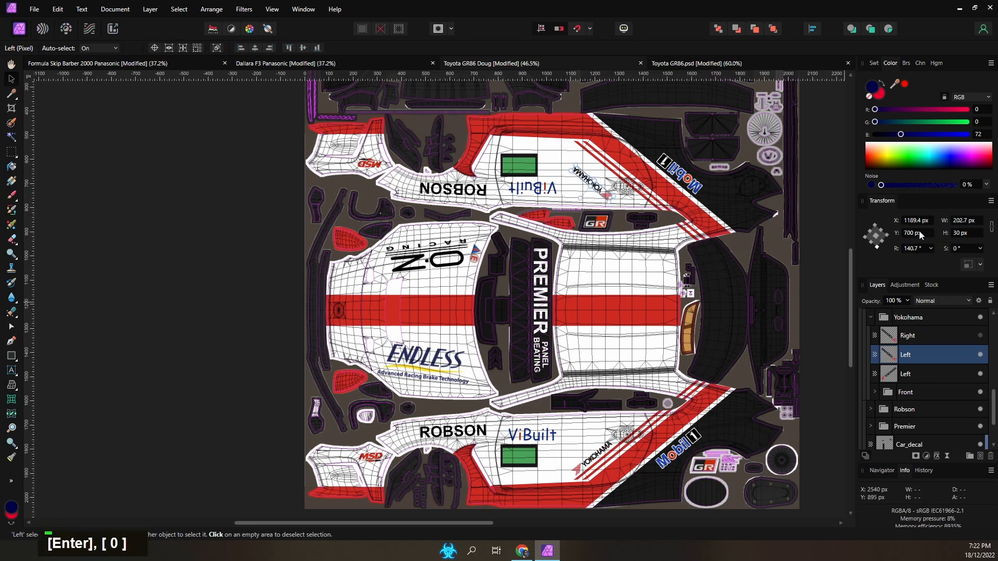
Step: Nudge the Yokohama copy upward to line it up with the red diagonal stripes on the car's opposite side
{"action": "key", "text": "Up"}
{"action": "key", "text": "Up"}
{"action": "key", "text": "Up"}
{"action": "key", "text": "Up"}
{"action": "key", "text": "Up"}
{"action": "key", "text": "Up"}
{"action": "key", "text": "Up"}
{"action": "key", "text": "Up"}
{"action": "key", "text": "Up"}
{"action": "key", "text": "Up"}
{"action": "key", "text": "Up"}
{"action": "key", "text": "Up"}
{"action": "key", "text": "Up"}
{"action": "key", "text": "Up"}
{"action": "key", "text": "Up"}
{"action": "key", "text": "Up"}
{"action": "key", "text": "Up"}
{"action": "key", "text": "Up"}
{"action": "key", "text": "Up"}
{"action": "key", "text": "Up"}
{"action": "key", "text": "Up"}
{"action": "key", "text": "Up"}
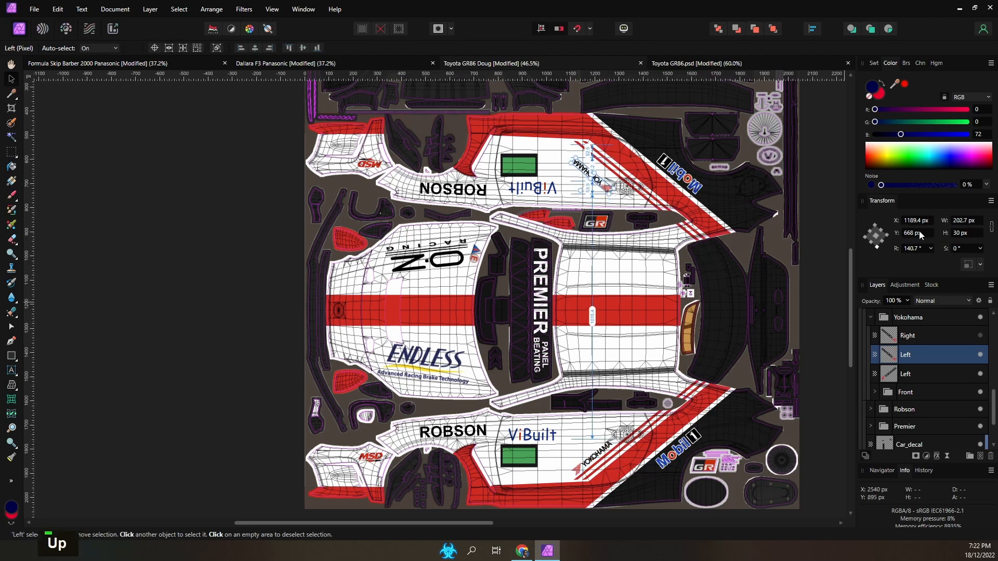
{"action": "key", "text": "Up"}
{"action": "key", "text": "Up"}
{"action": "key", "text": "Up"}
{"action": "key", "text": "Up"}
{"action": "key", "text": "Up"}
{"action": "key", "text": "Up"}
{"action": "key", "text": "Up"}
{"action": "key", "text": "Up"}
{"action": "key", "text": "Up"}
{"action": "key", "text": "Up"}
{"action": "key", "text": "Up"}
{"action": "key", "text": "Up"}
{"action": "key", "text": "Up"}
{"action": "key", "text": "Up"}
{"action": "key", "text": "Up"}
{"action": "key", "text": "Up"}
{"action": "key", "text": "Up"}
{"action": "key", "text": "Up"}
{"action": "key", "text": "Up"}
{"action": "key", "text": "Up"}
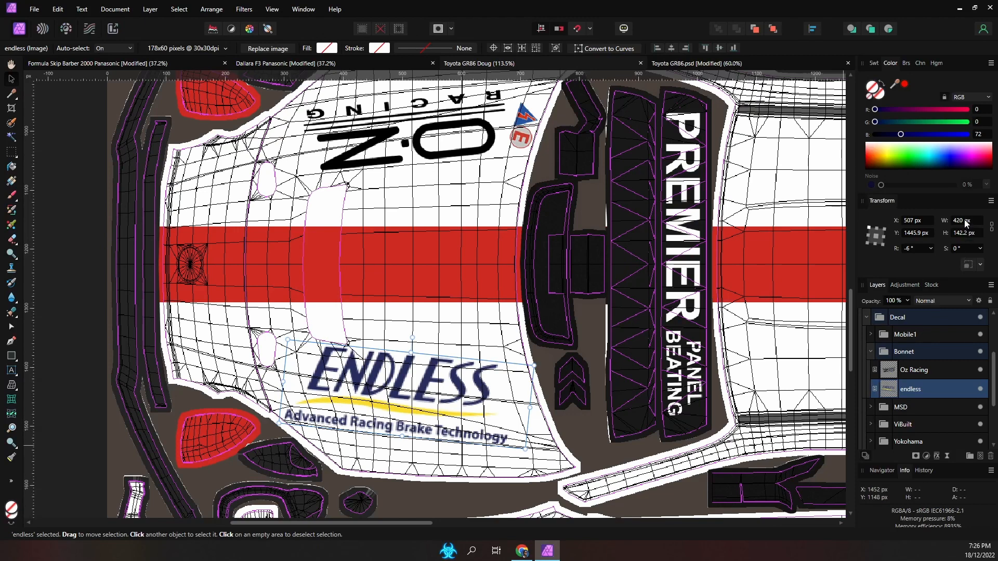
Step: Shrink the endless decal on the bonnet proportionally to a width of 200 px
{"action": "key", "text": "ctrl"}
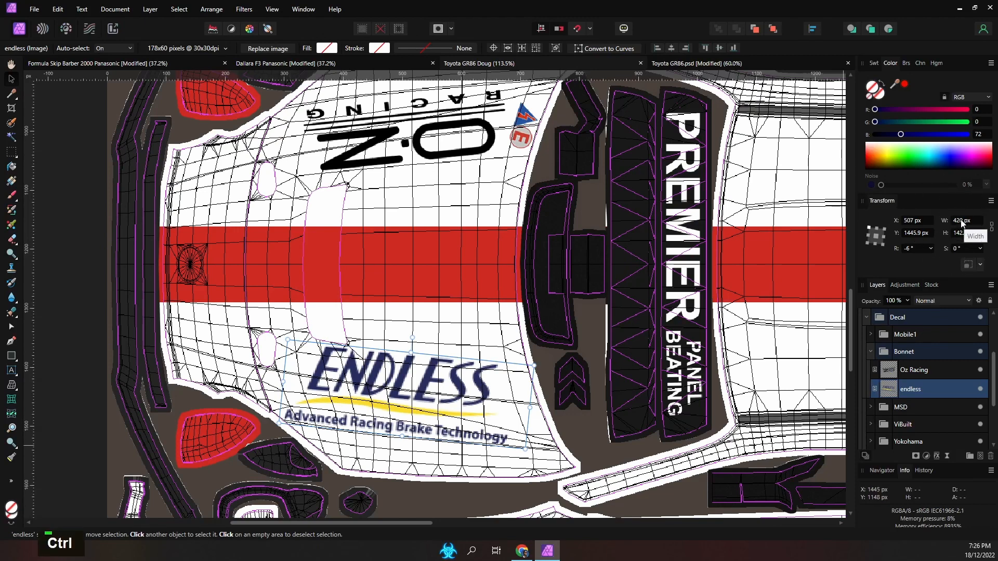
{"action": "left_click", "coordinate": [960, 220]}
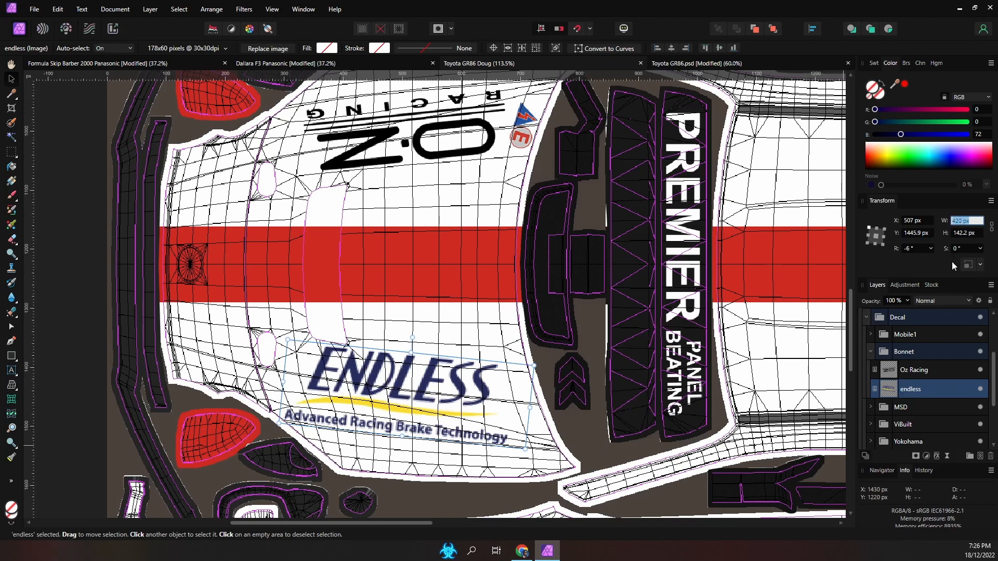
{"action": "type", "text": "200"}
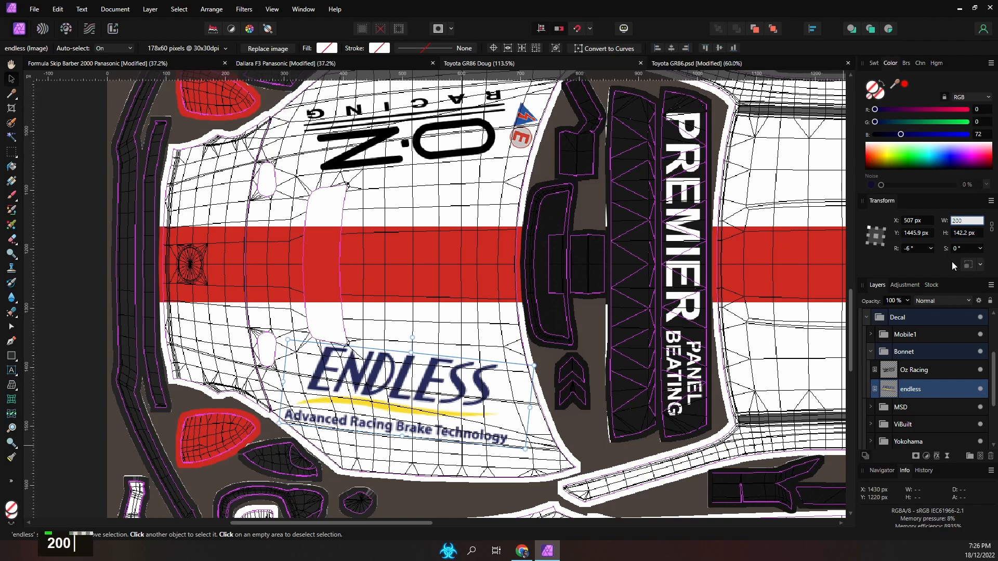
{"action": "key", "text": "Return"}
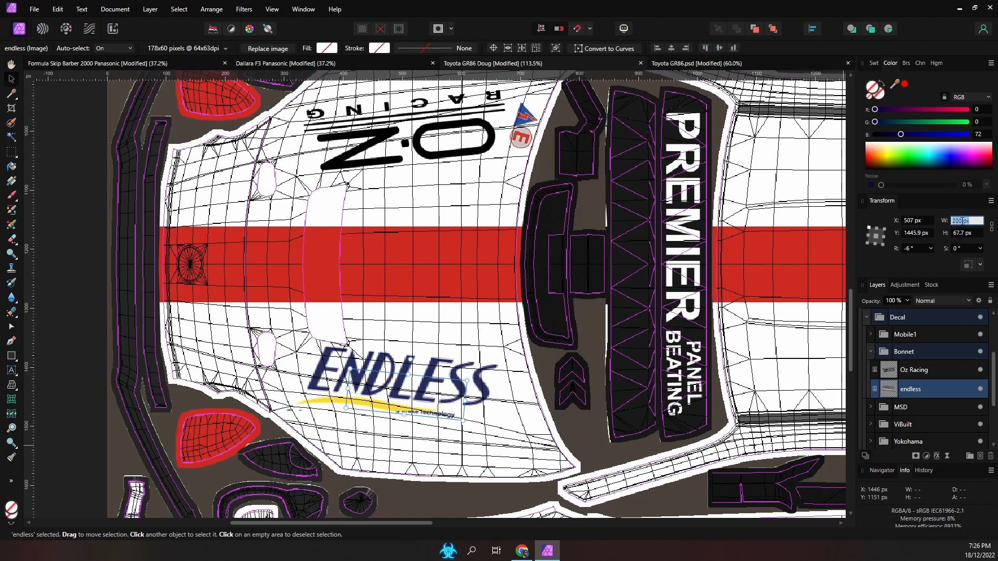
Step: Set the endless decal's width to 220 px, and enlarge it with a relative +20% width entry
{"action": "type", "text": "220"}
{"action": "key", "text": "Return"}
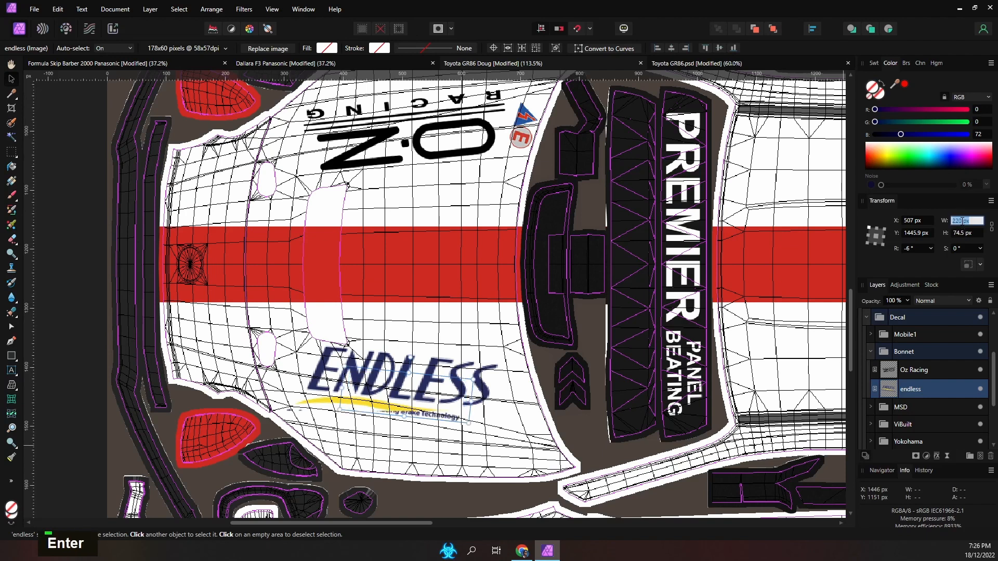
{"action": "type", "text": "+20%"}
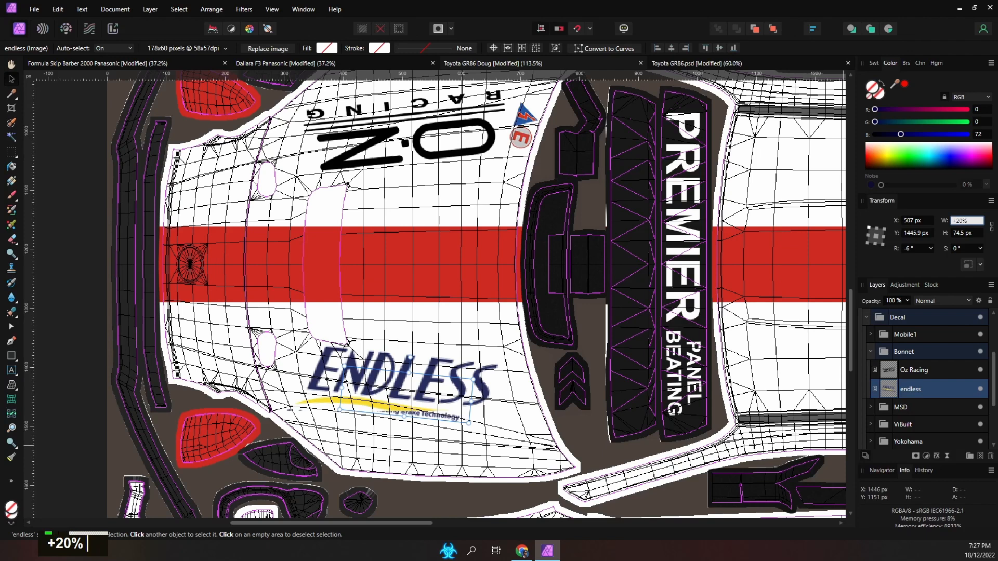
{"action": "key", "text": "Return"}
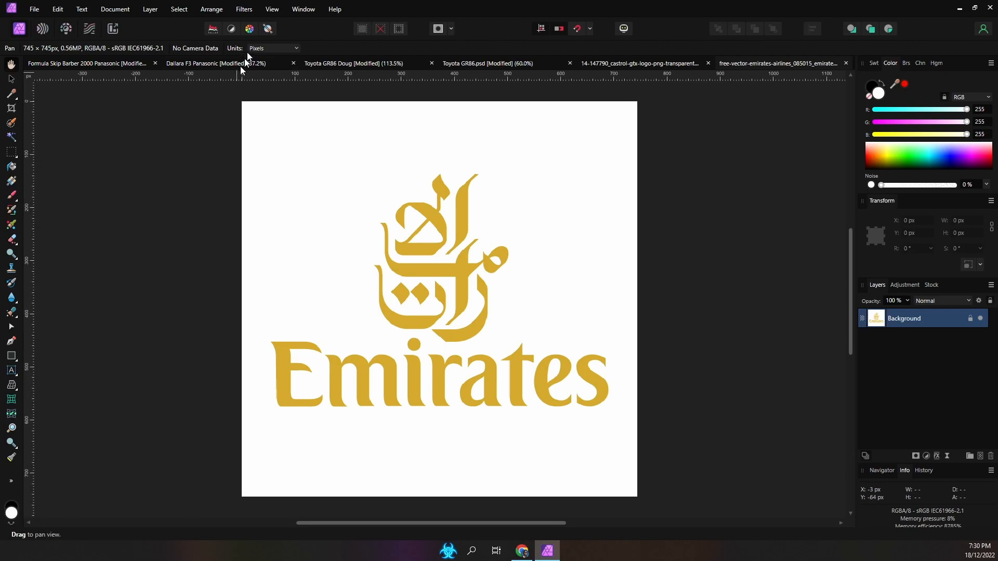
Step: Remove the white background from the Emirates logo image with the Erase White Paper filter
{"action": "left_click", "coordinate": [245, 9]}
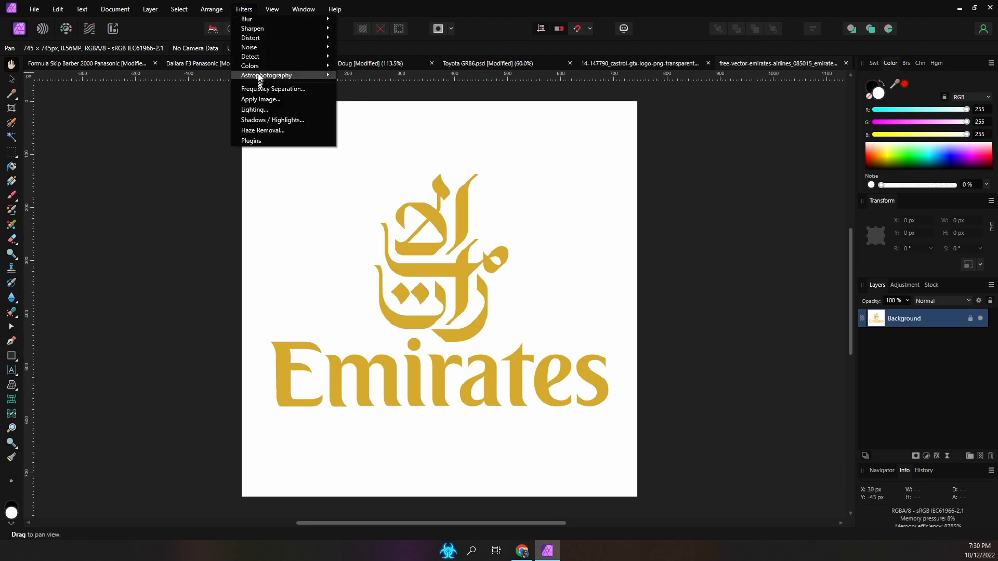
{"action": "mouse_move", "coordinate": [261, 67]}
{"action": "key", "text": "ctrl"}
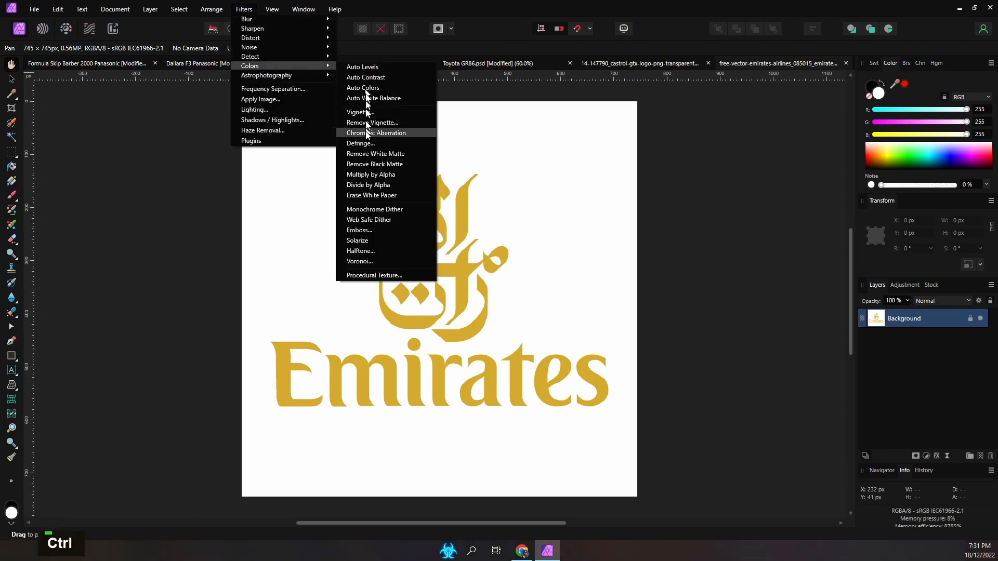
{"action": "key", "text": "ctrl"}
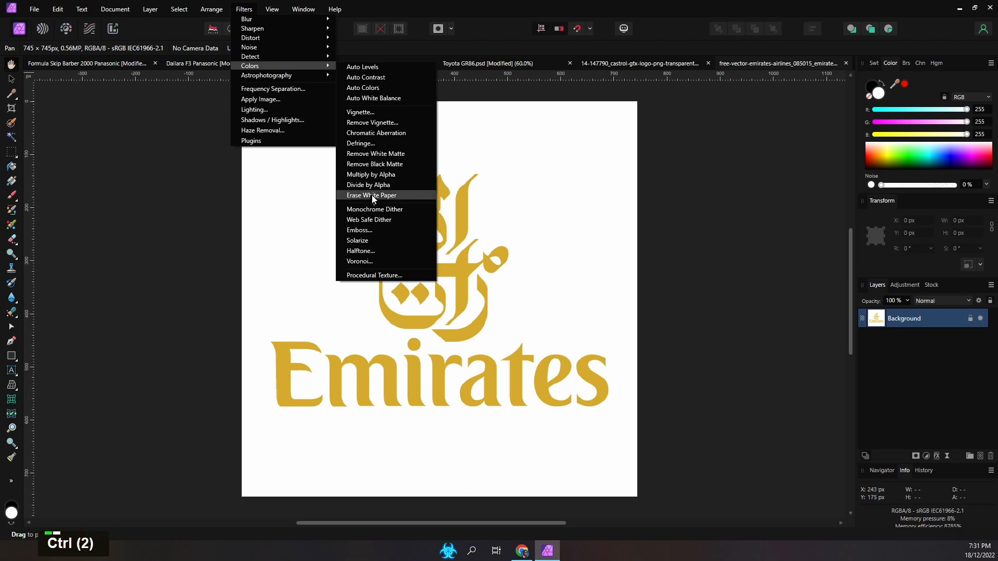
{"action": "left_click", "coordinate": [372, 194]}
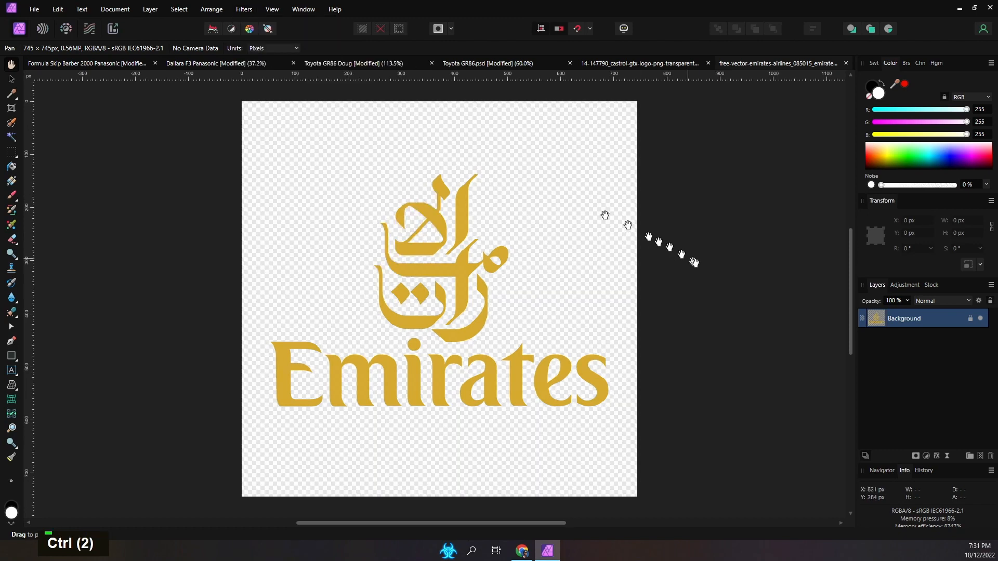